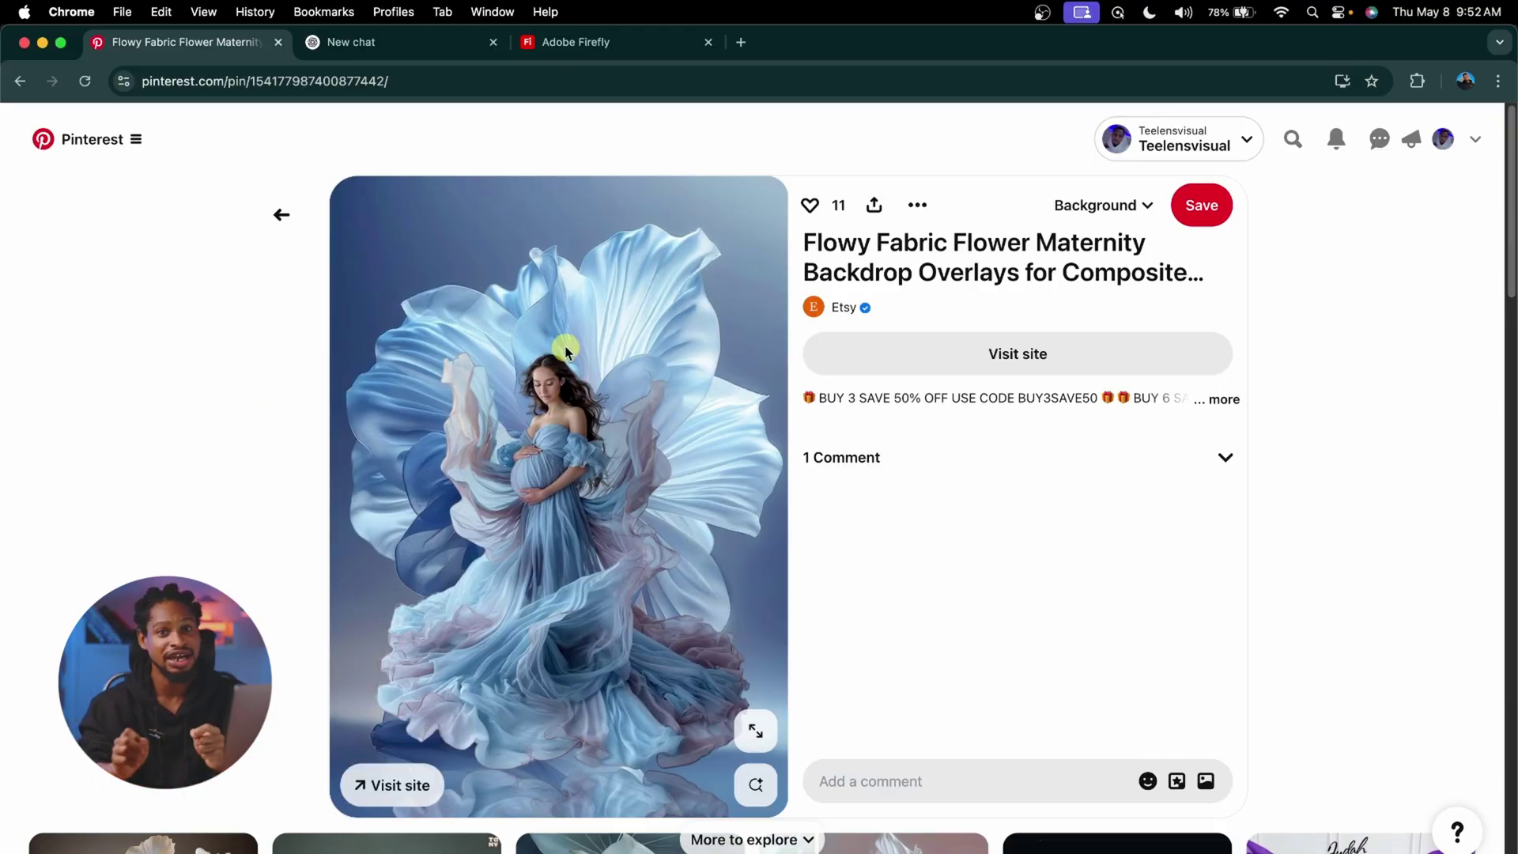
Generate a first set of Adobe Firefly images from the prompt 'background'
scroll(537, 573, "down", 1)
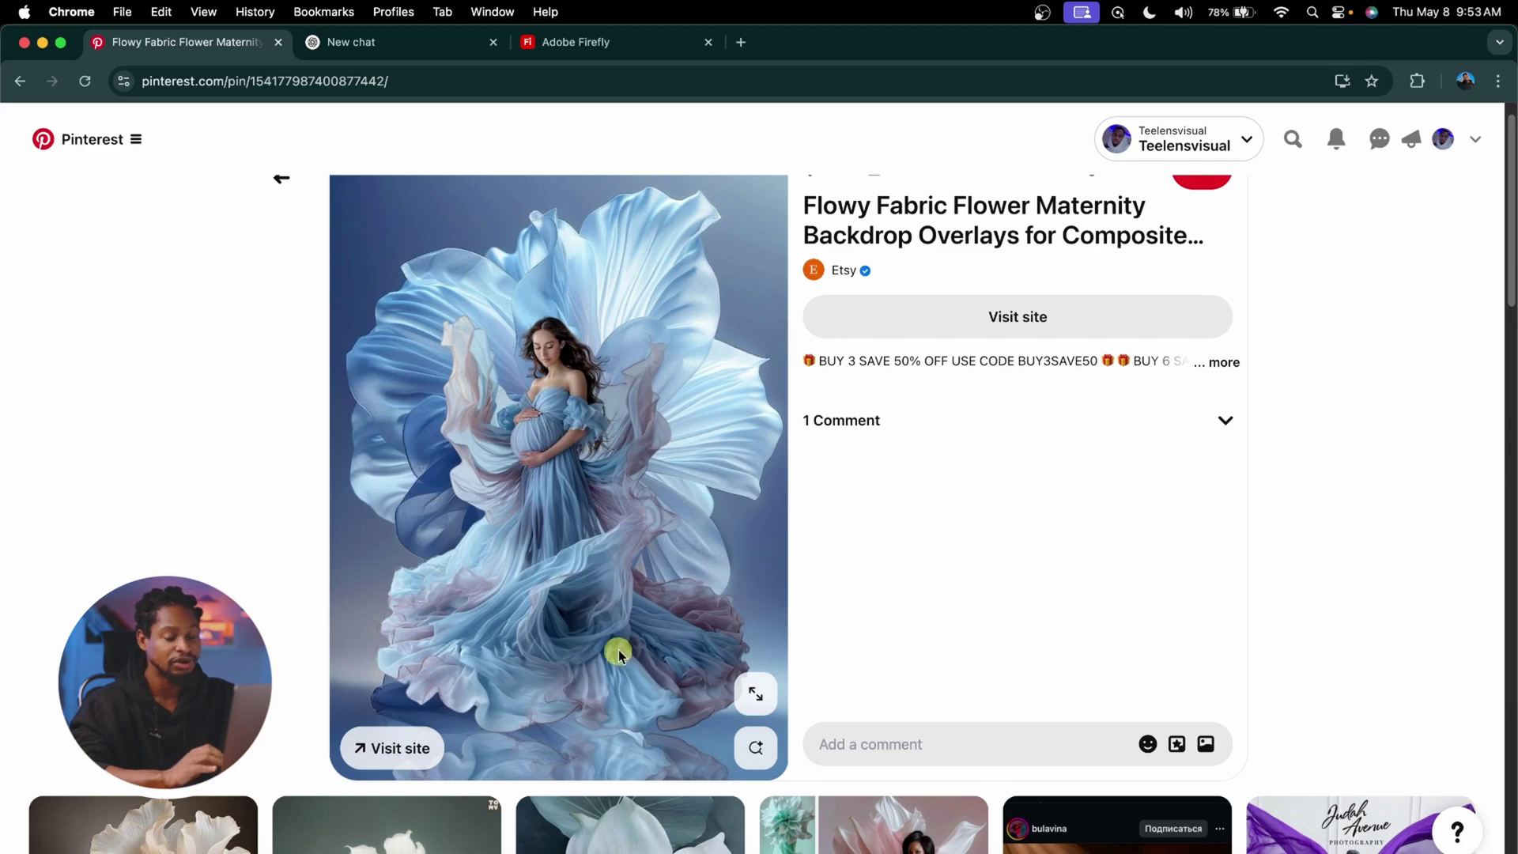
key("super+3")
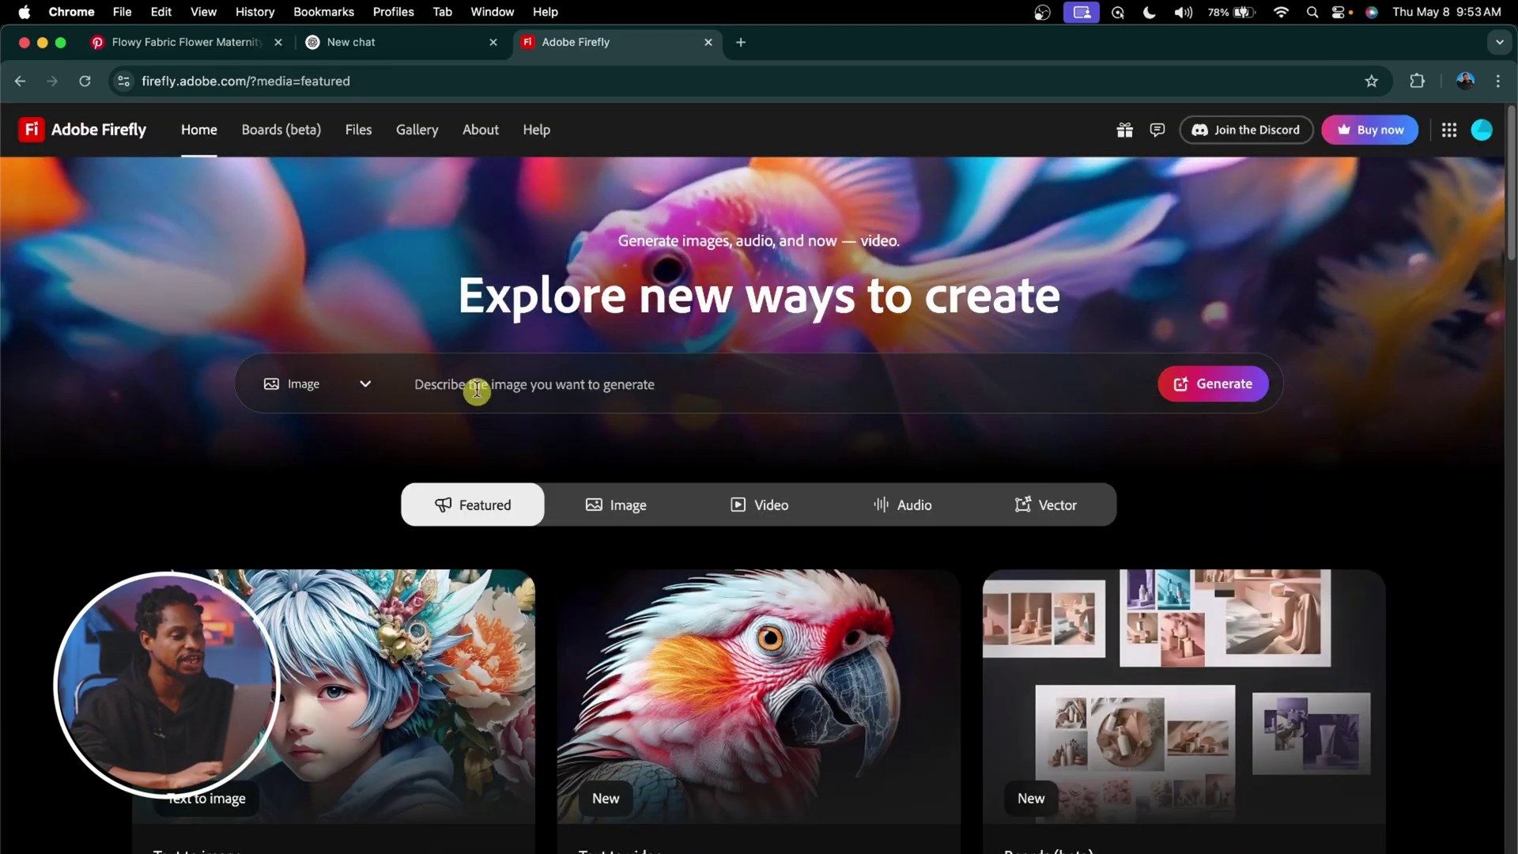
left_click(490, 375)
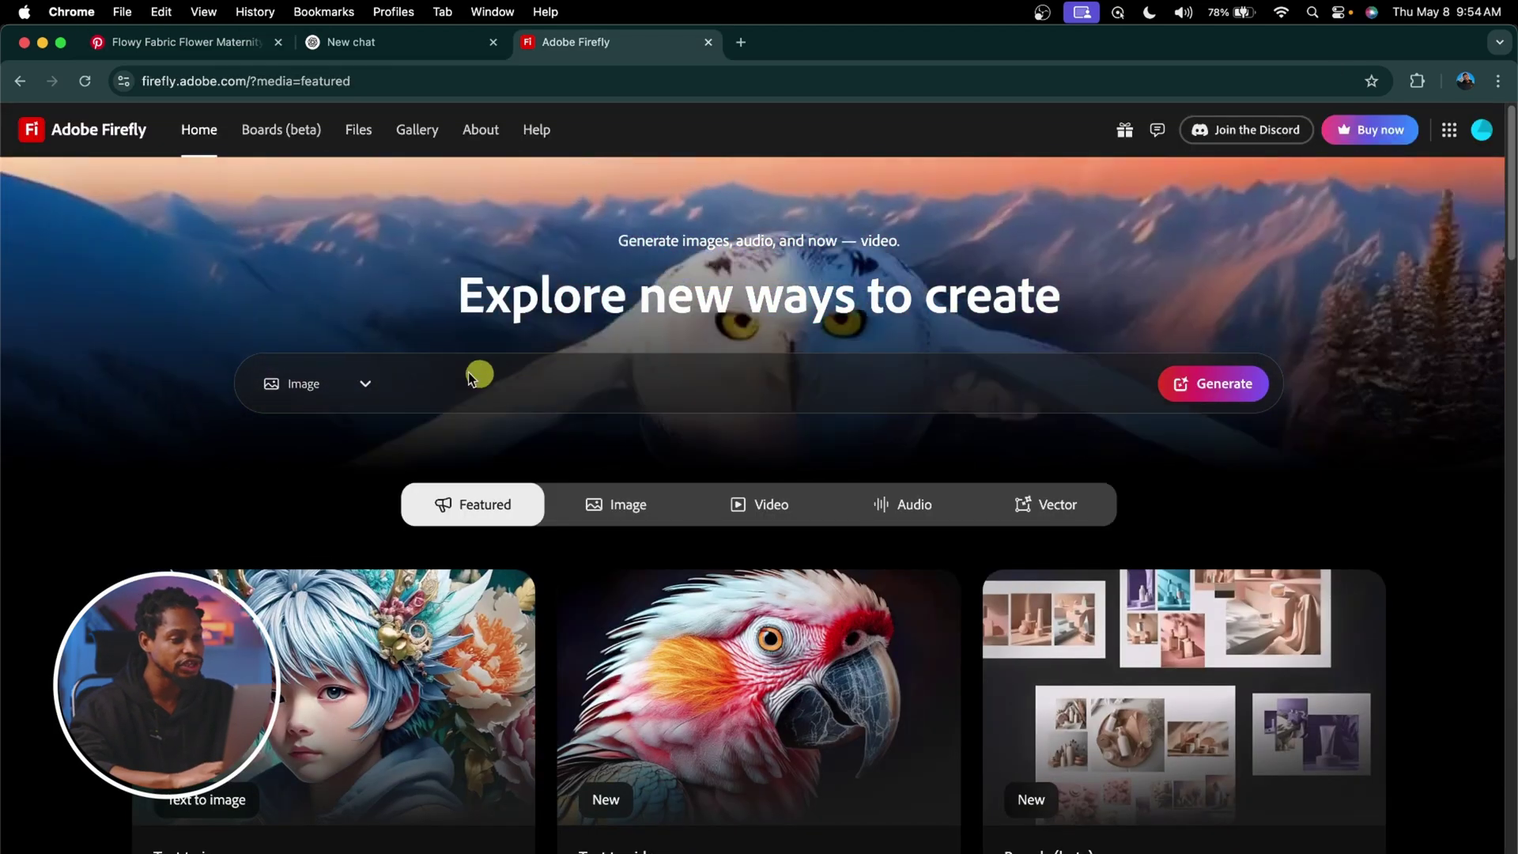
type("background")
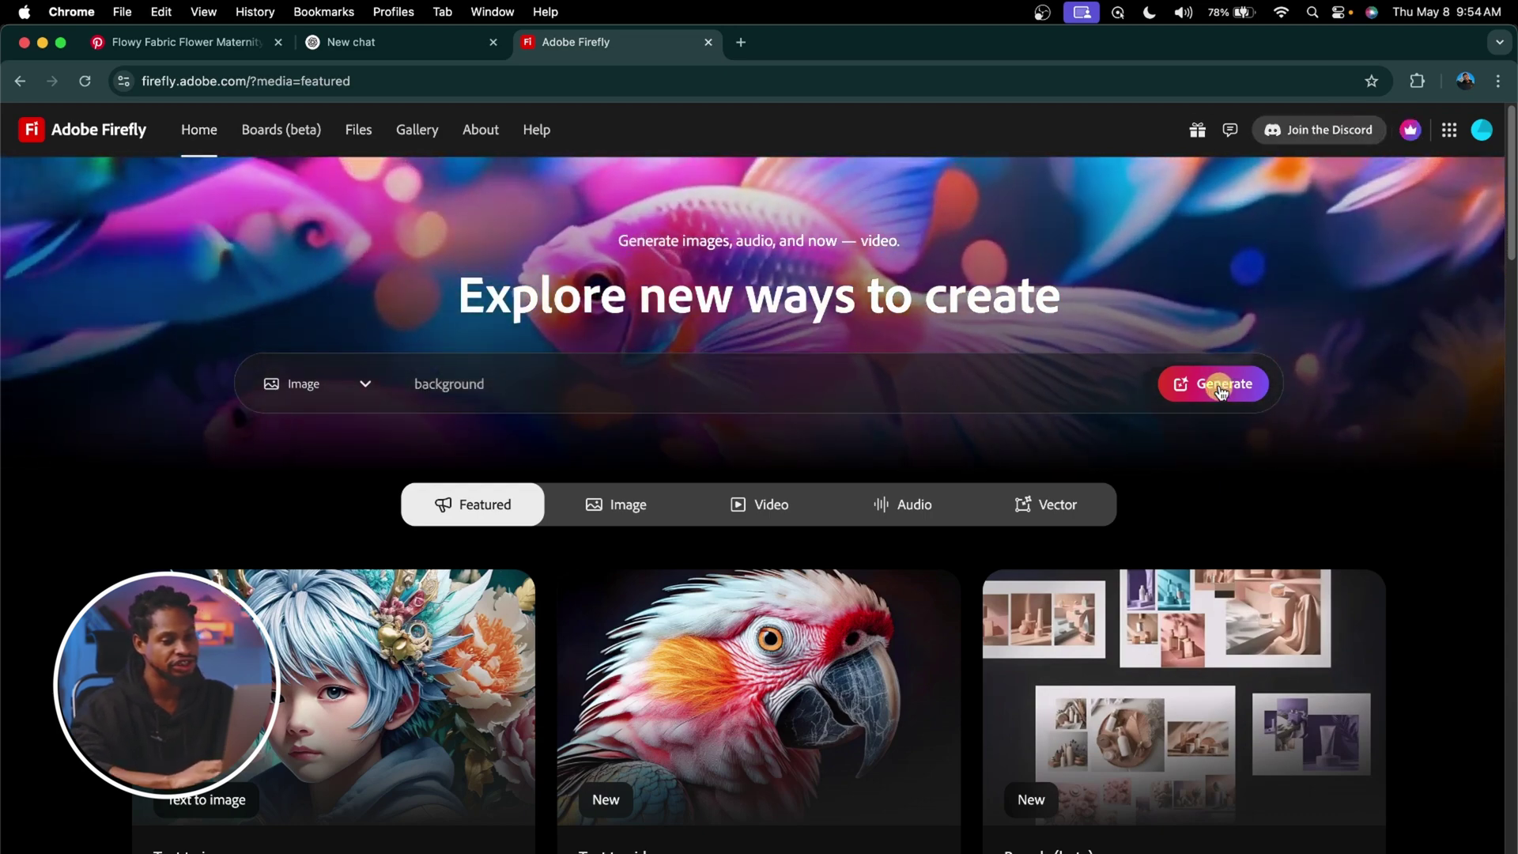
left_click(1221, 387)
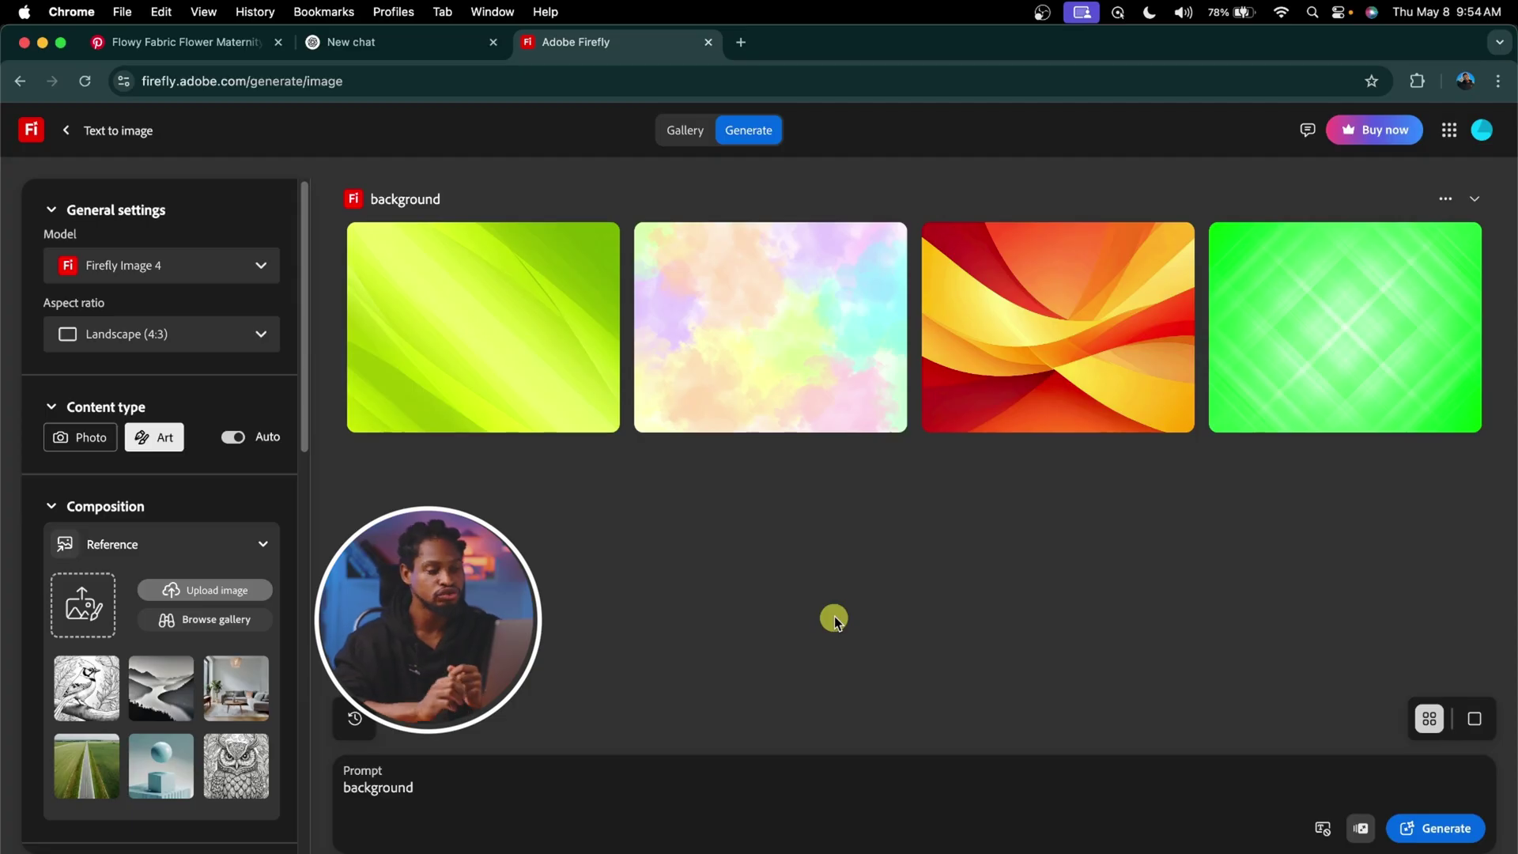
Set Firefly's aspect ratio to Portrait (3:4) and its content type to Photo
left_click(175, 338)
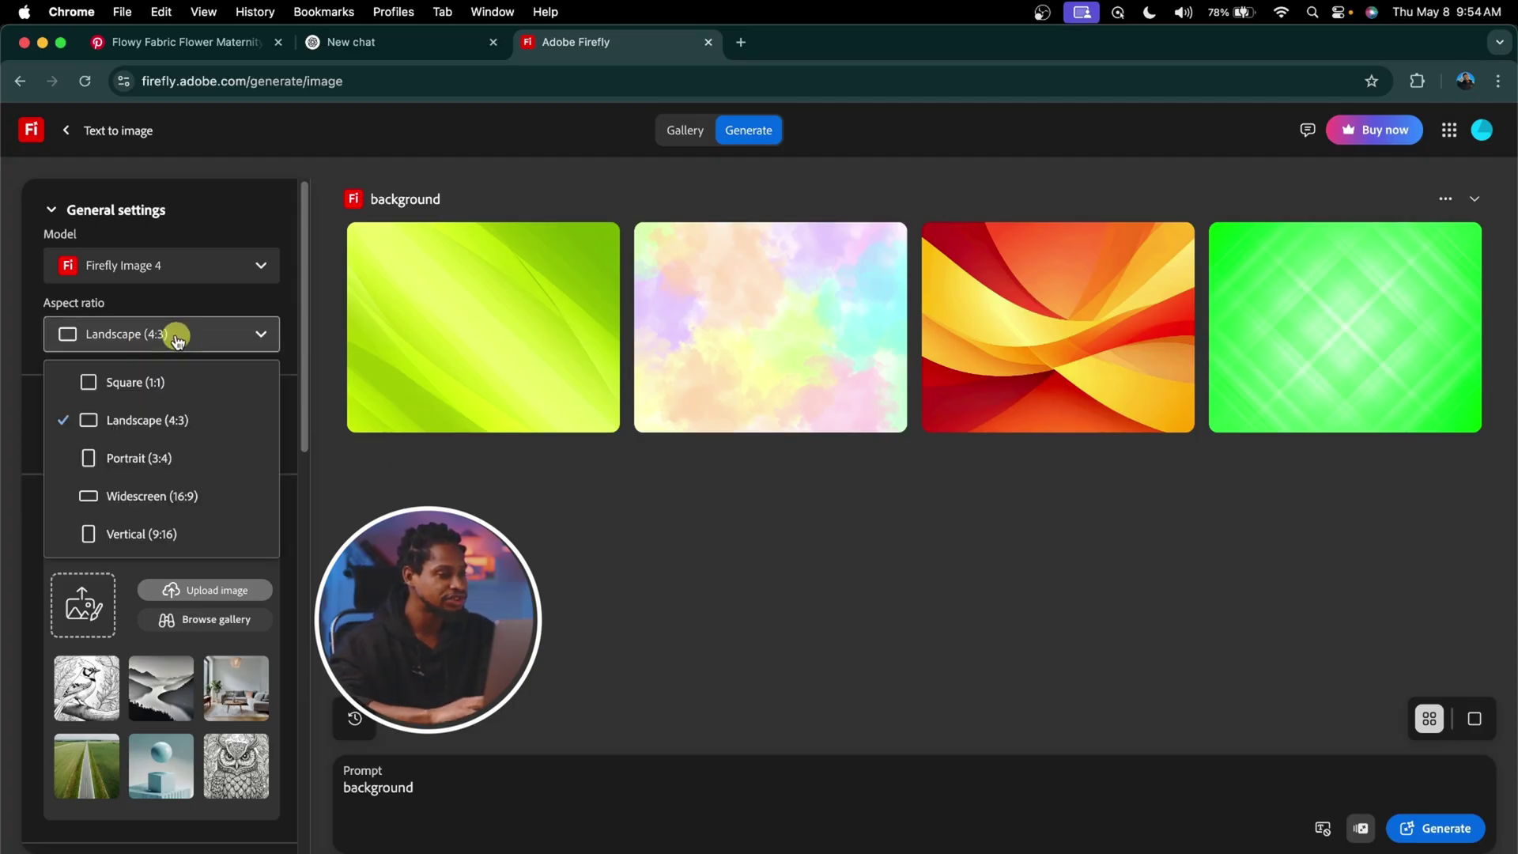
left_click(146, 457)
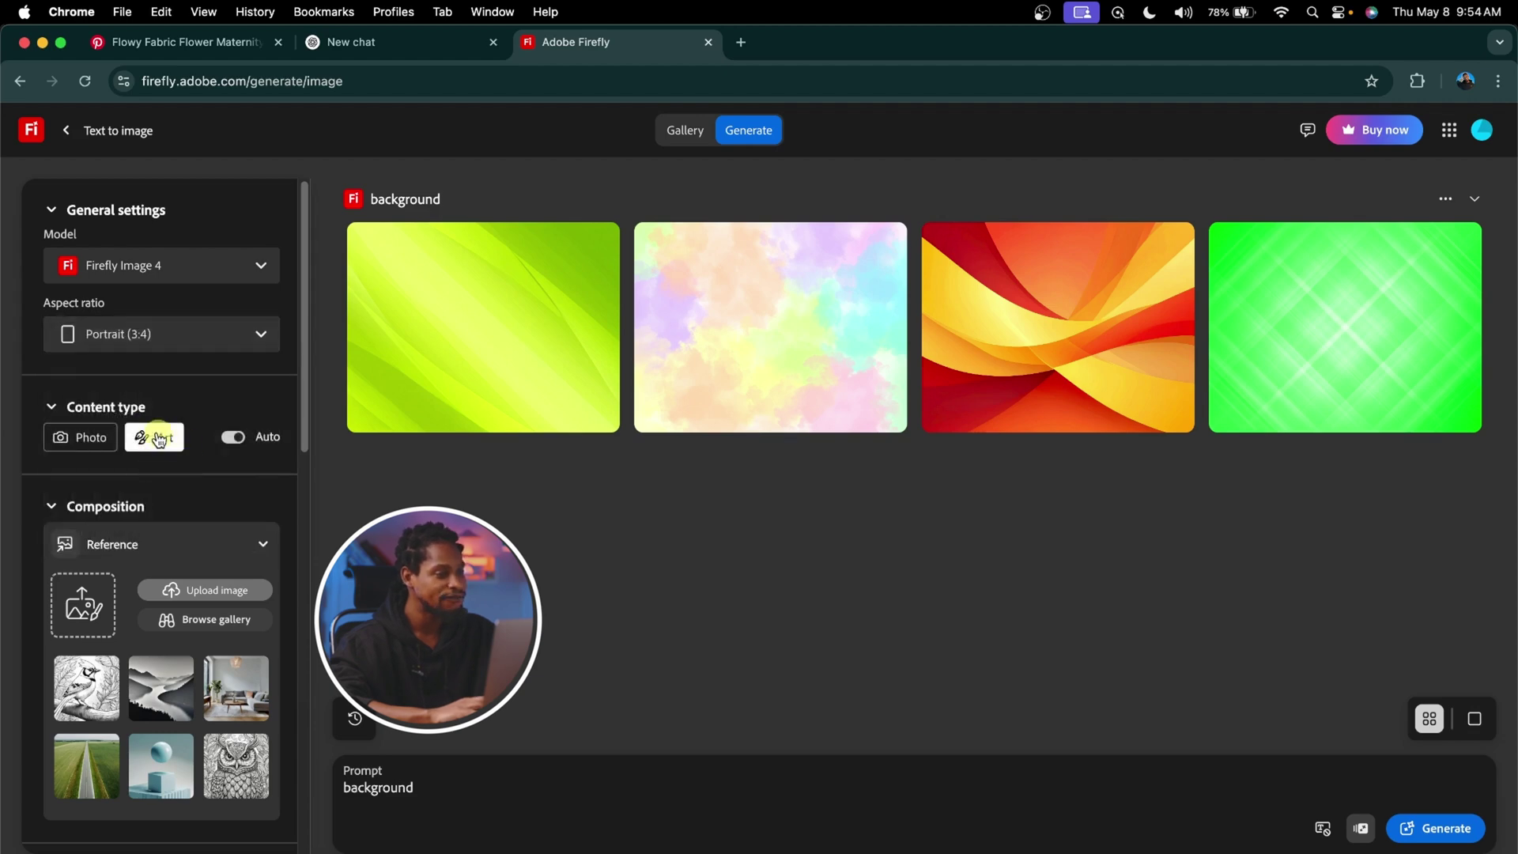
left_click(67, 445)
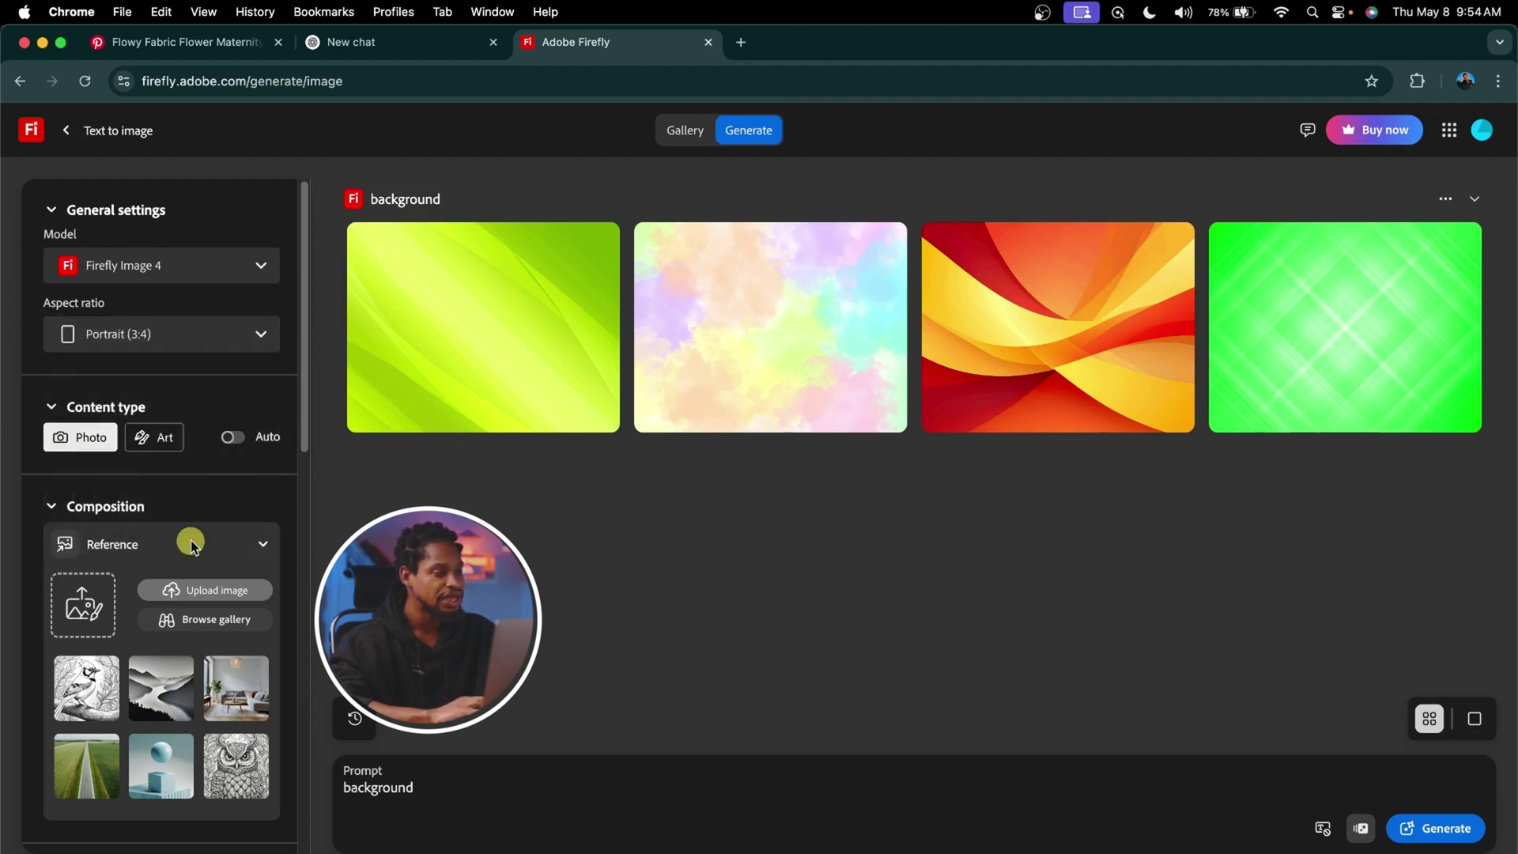
scroll(158, 514, "down", 2)
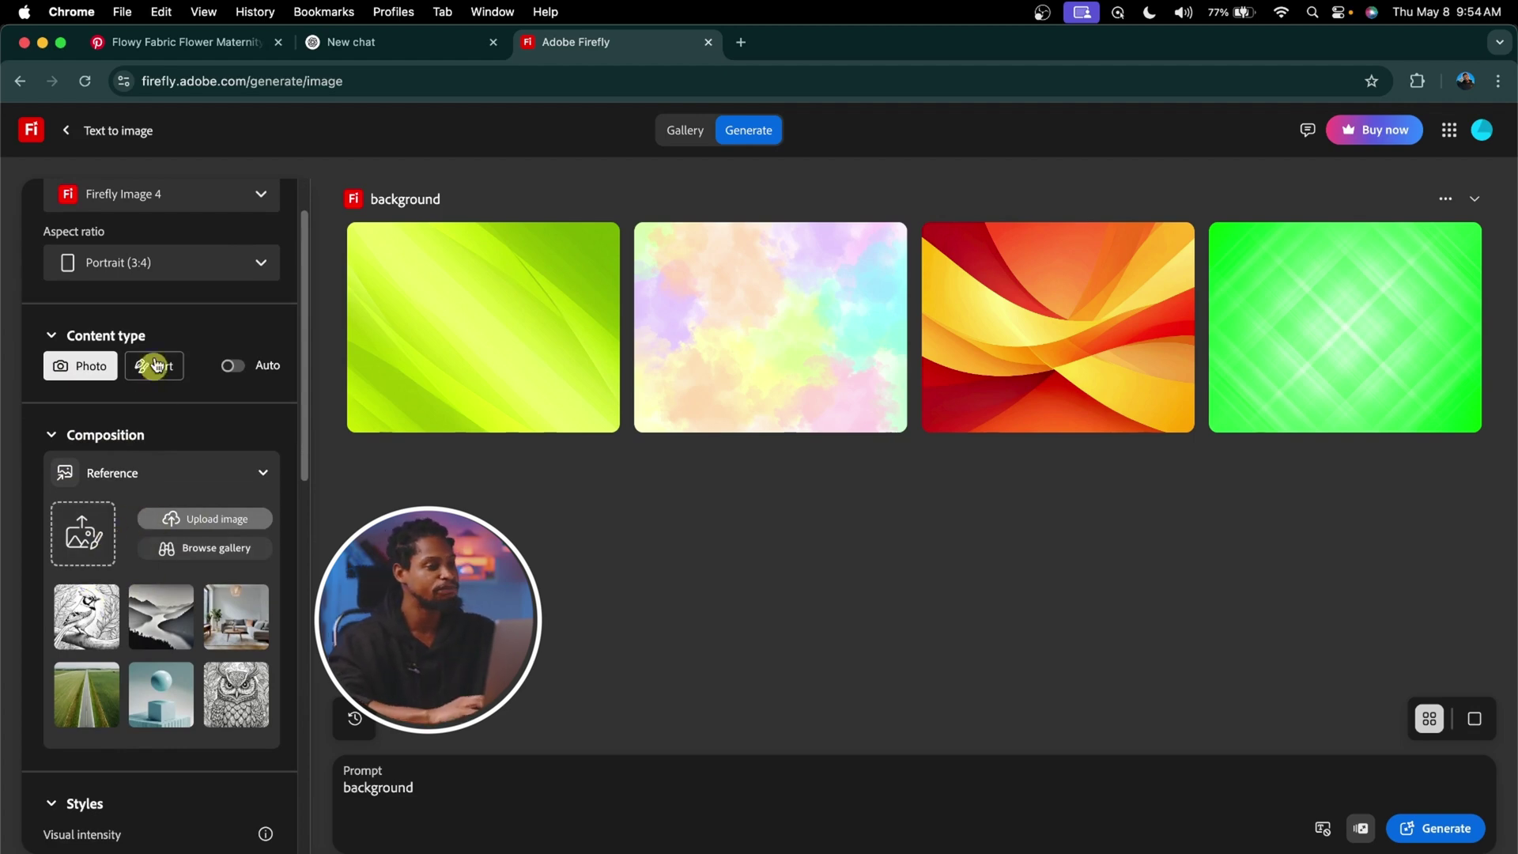
Compare against the Pinterest reference pin, then bring up the saved reference images folder
left_click(158, 42)
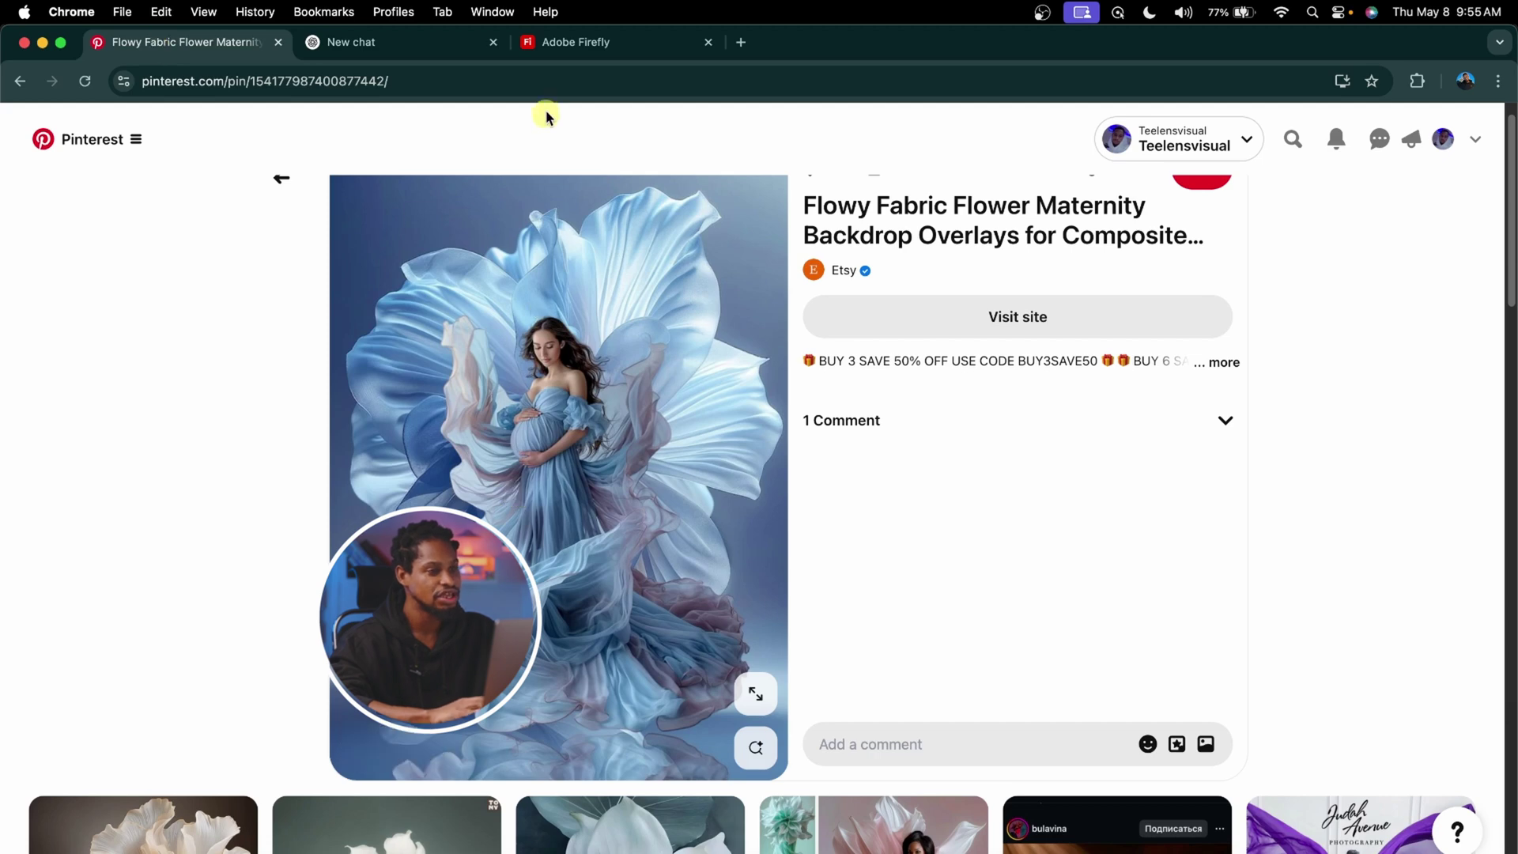
left_click(570, 45)
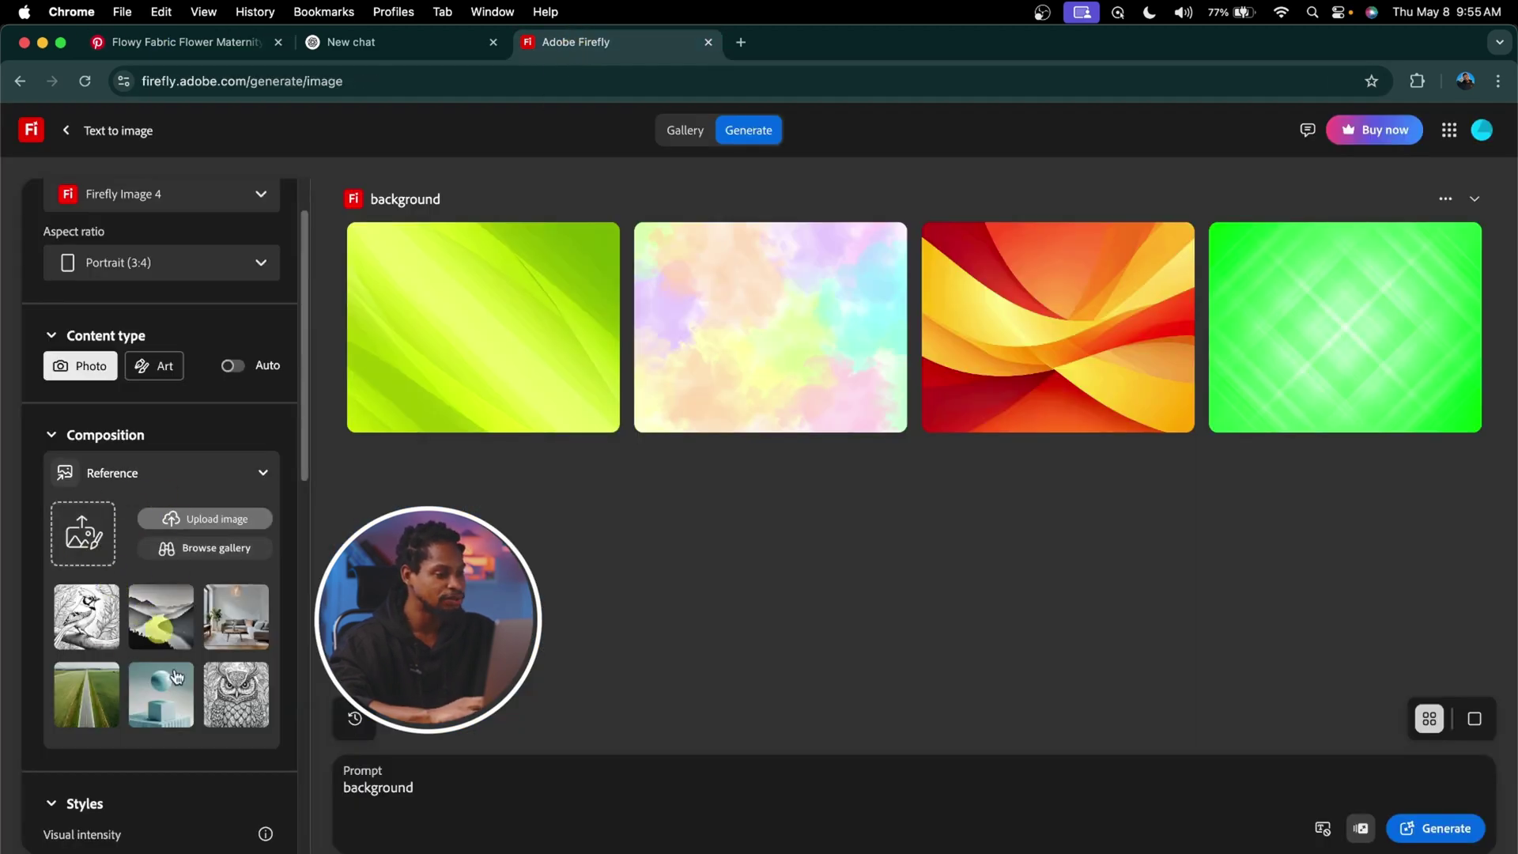
left_click(156, 852)
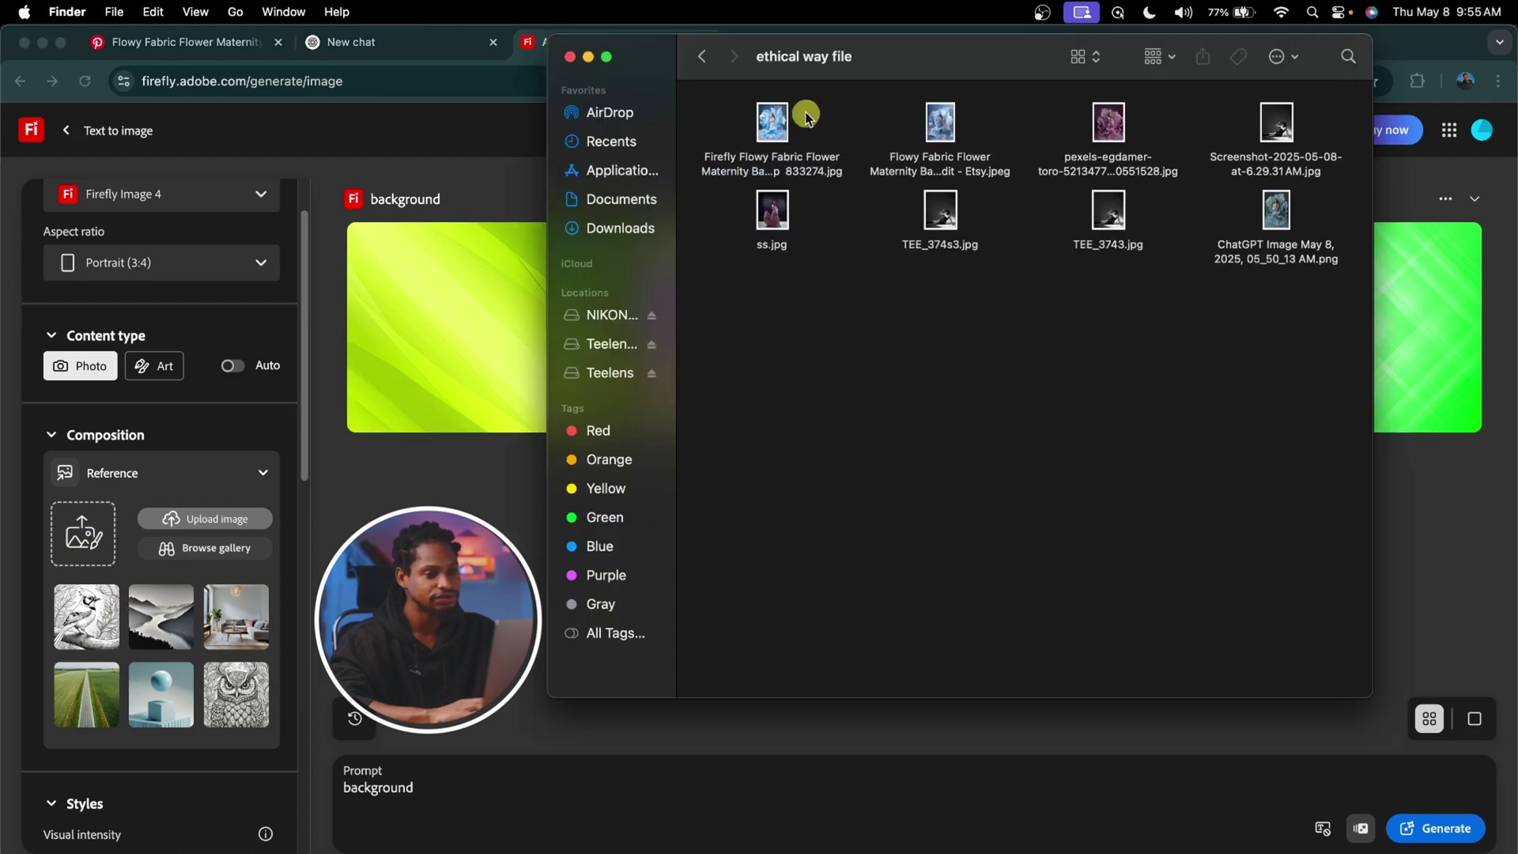
Preview the saved Etsy fabric-flower maternity image and set it as the Composition reference
left_click(939, 131)
key("space")
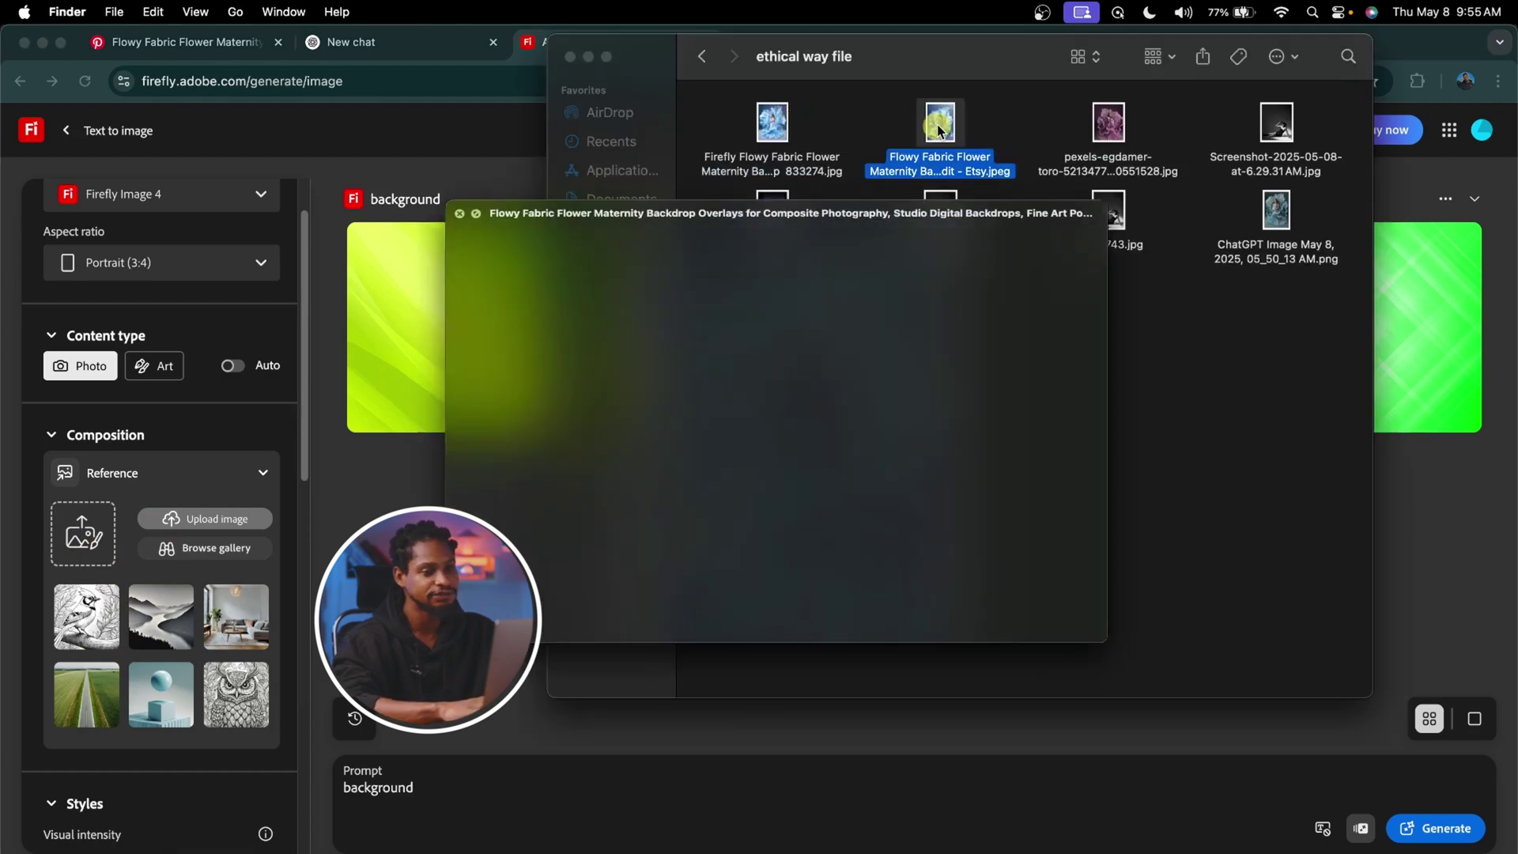
left_click(510, 79)
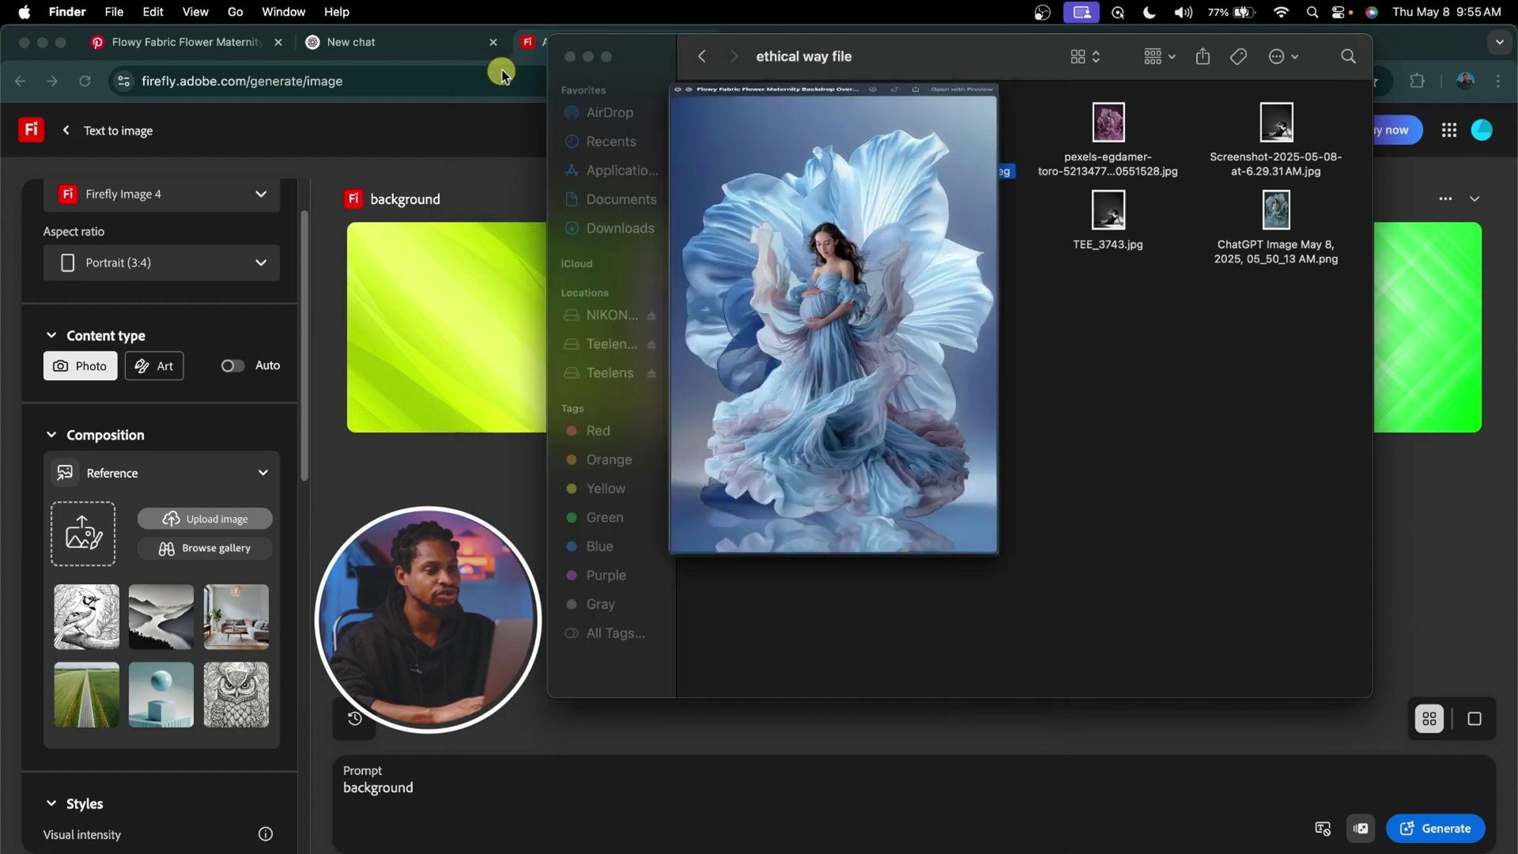
left_click_drag(916, 136, 87, 529)
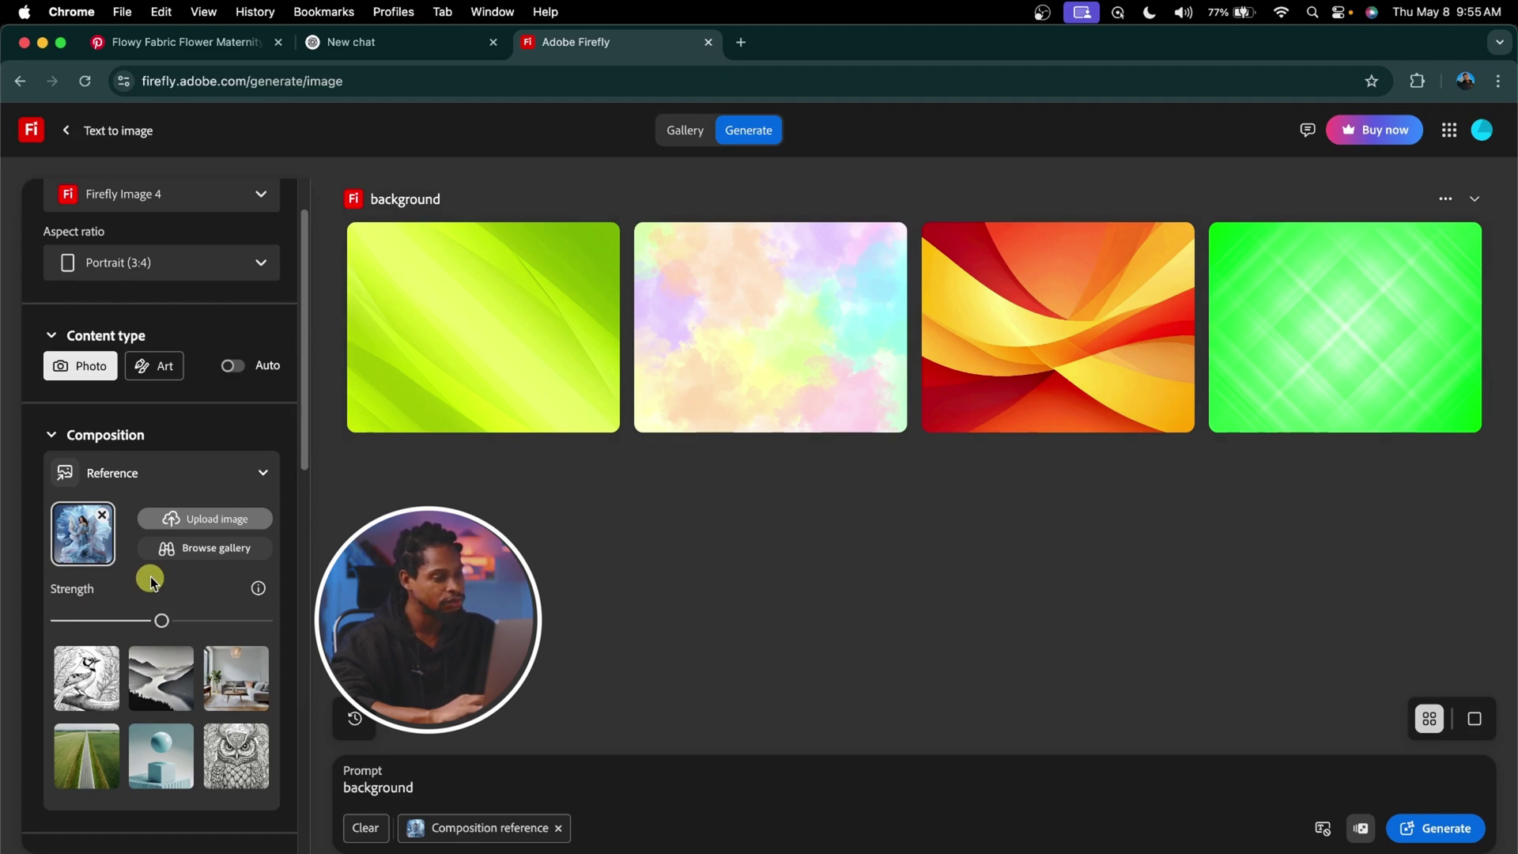
Add the same Etsy image as the Styles reference
scroll(151, 581, "down", 5)
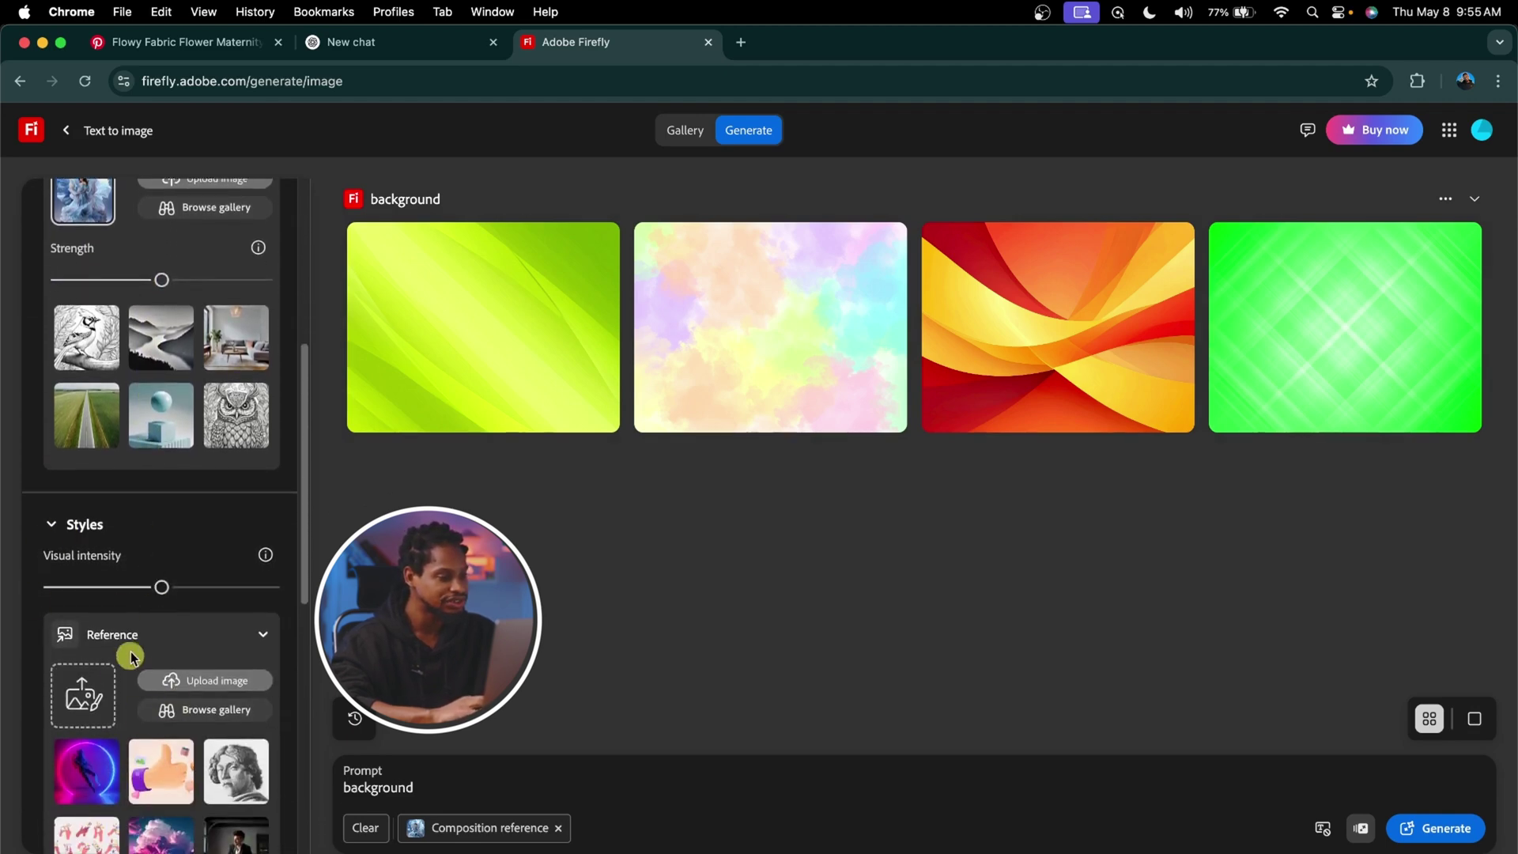
scroll(128, 716, "down", 1)
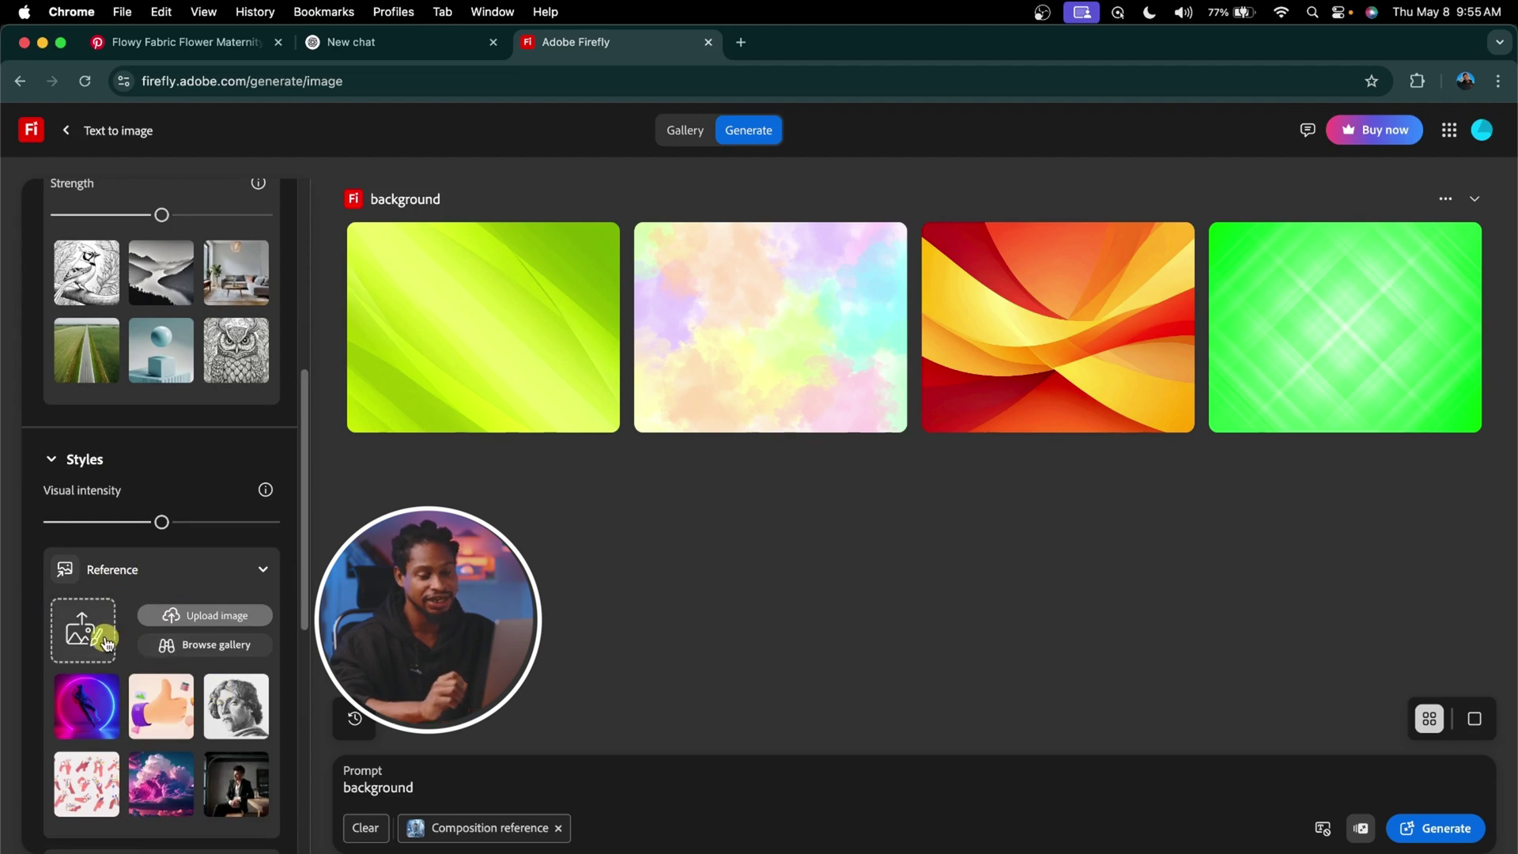
left_click(155, 852)
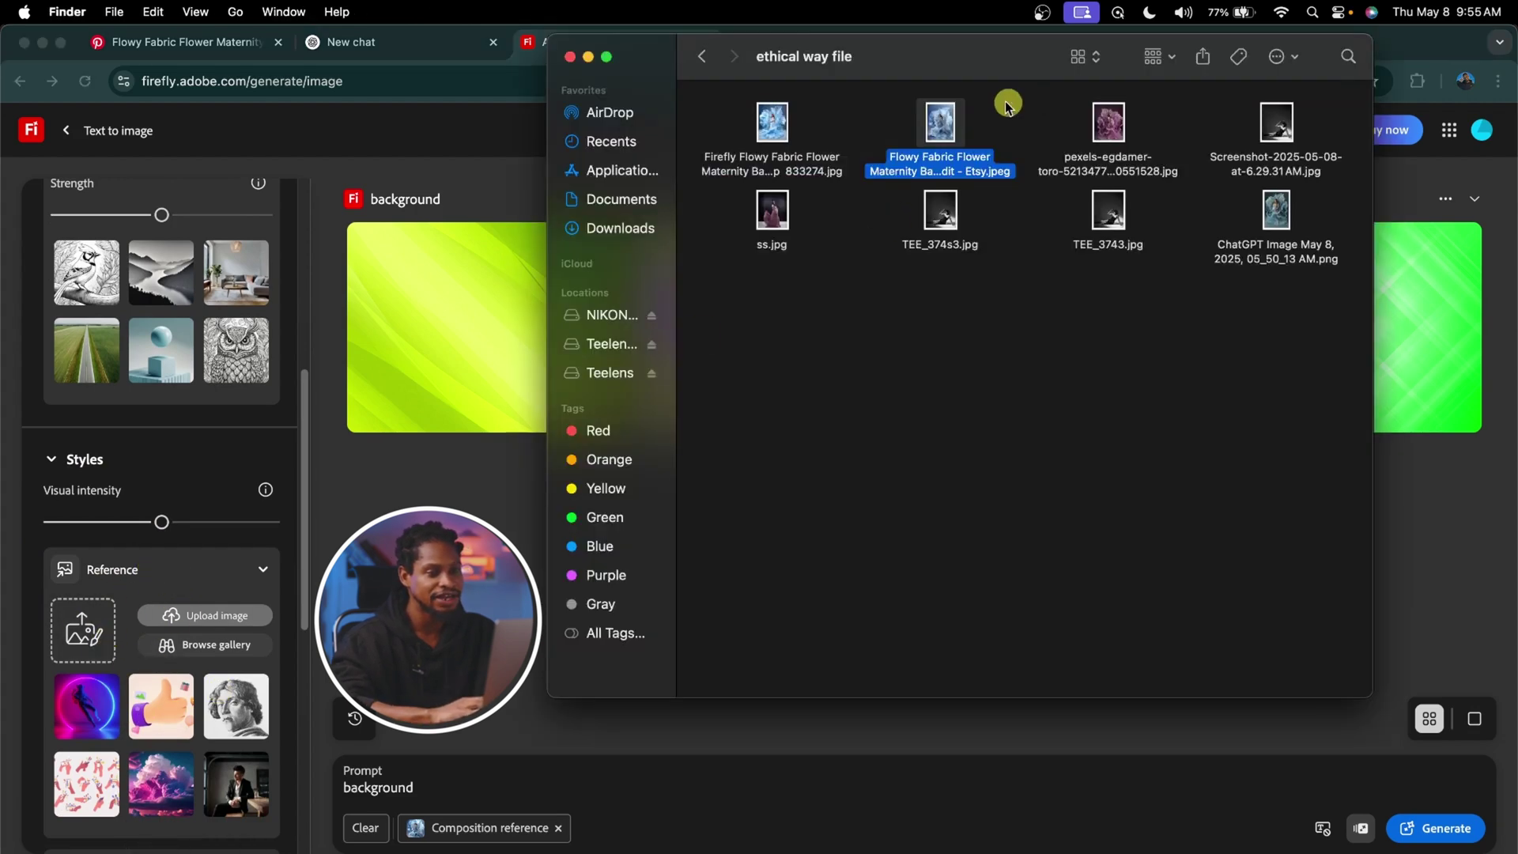
left_click_drag(944, 134, 83, 630)
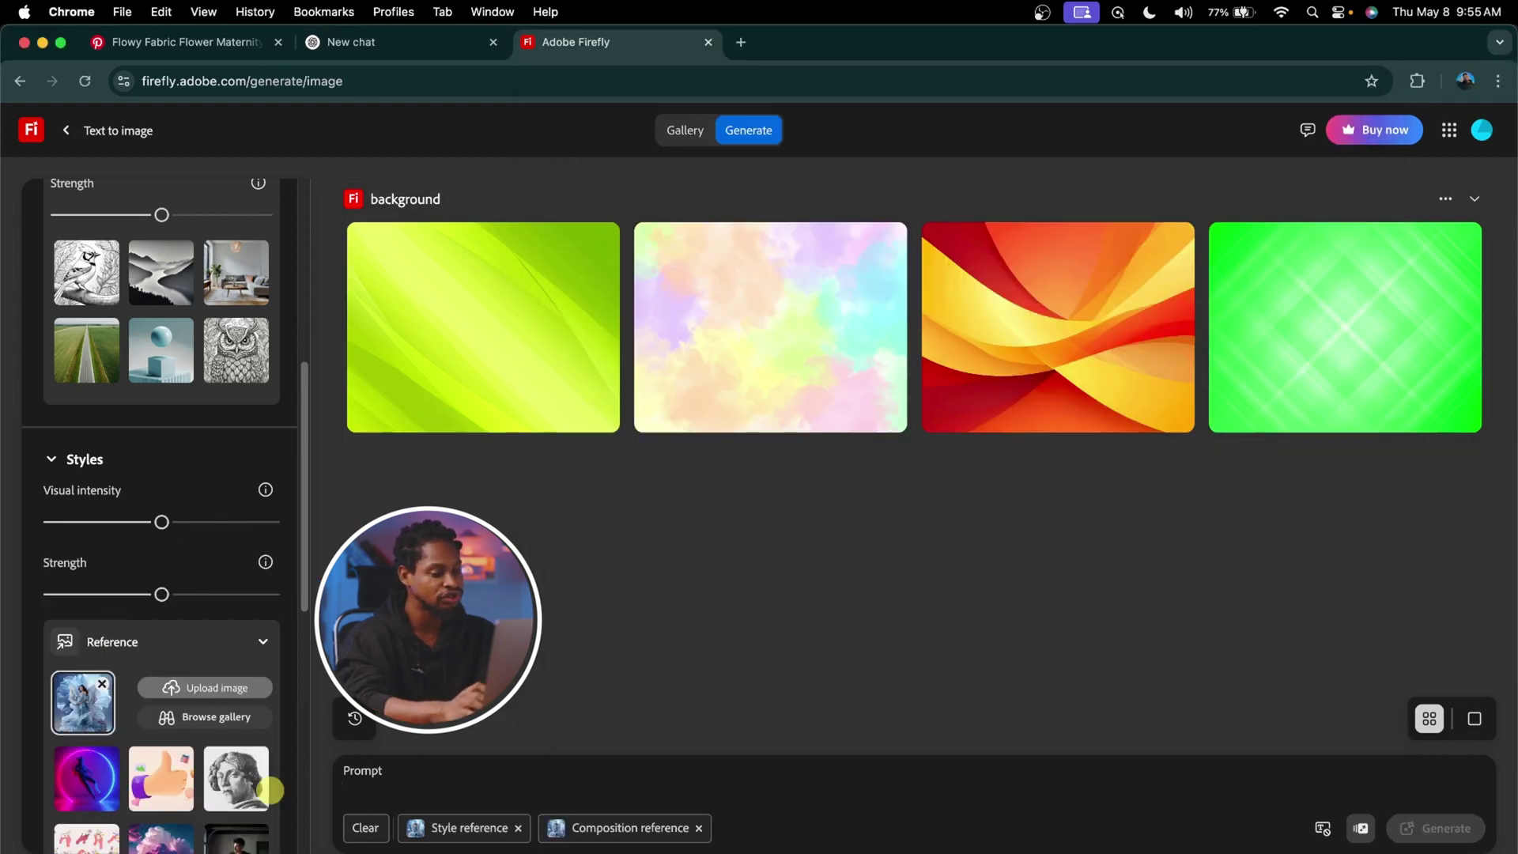
Generate images with the prompt 'Generate similar' and browse all four results full size
type("Generate similar")
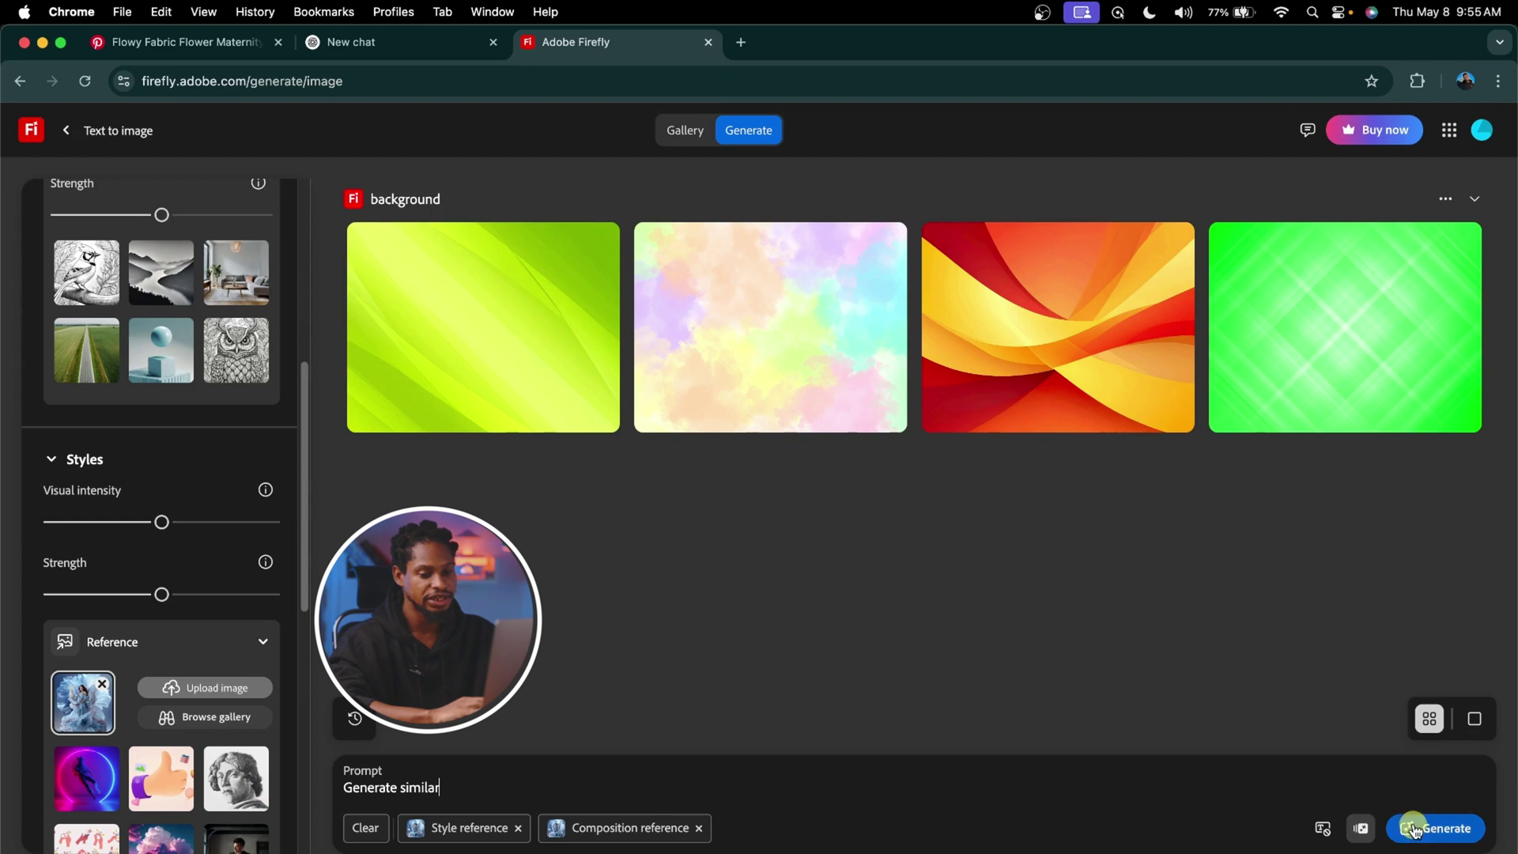
left_click(1431, 830)
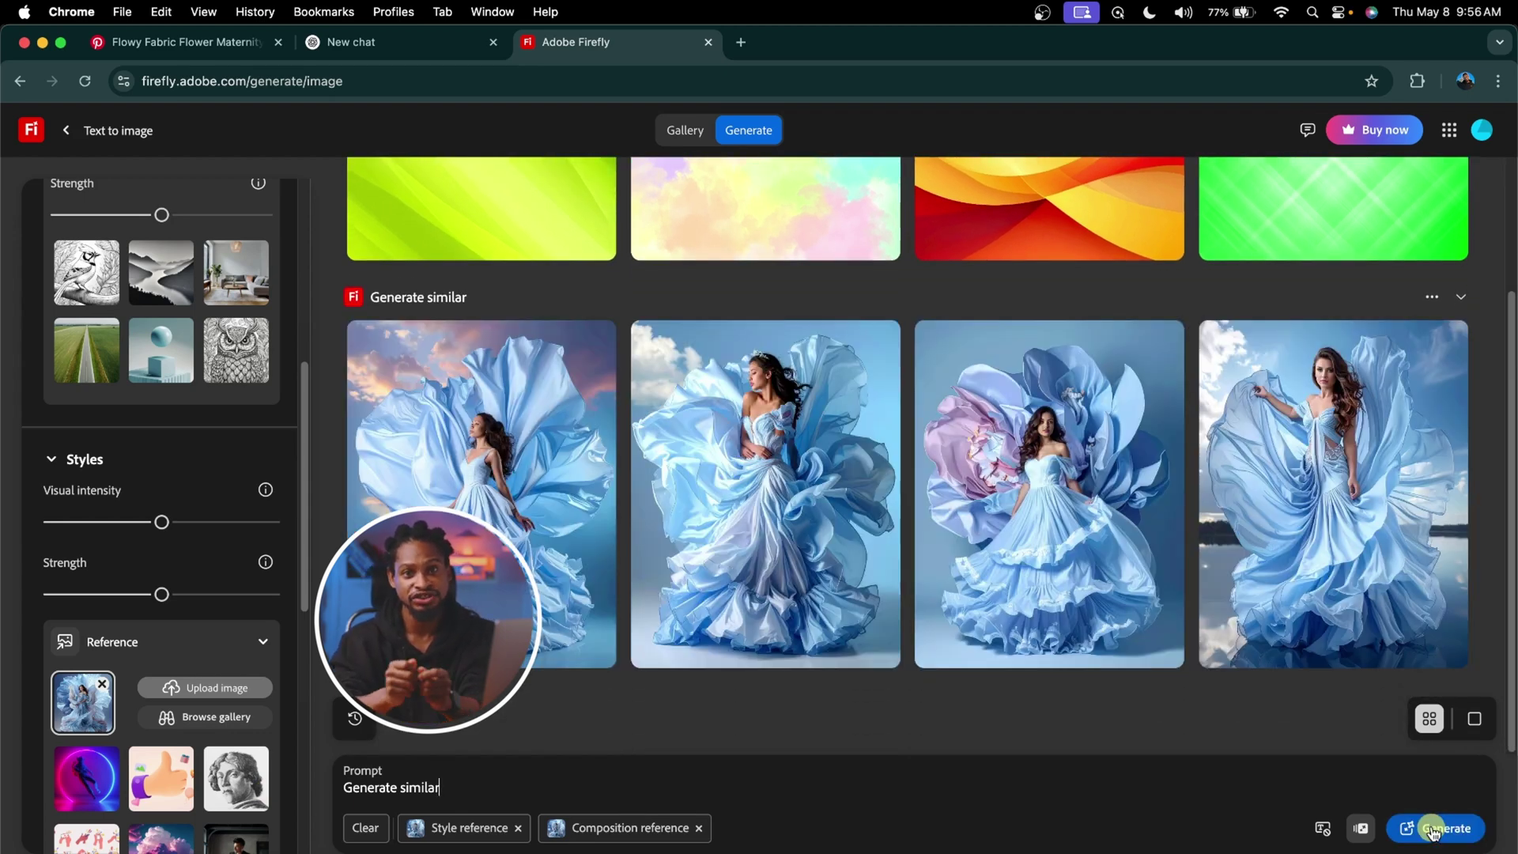
mouse_move(493, 519)
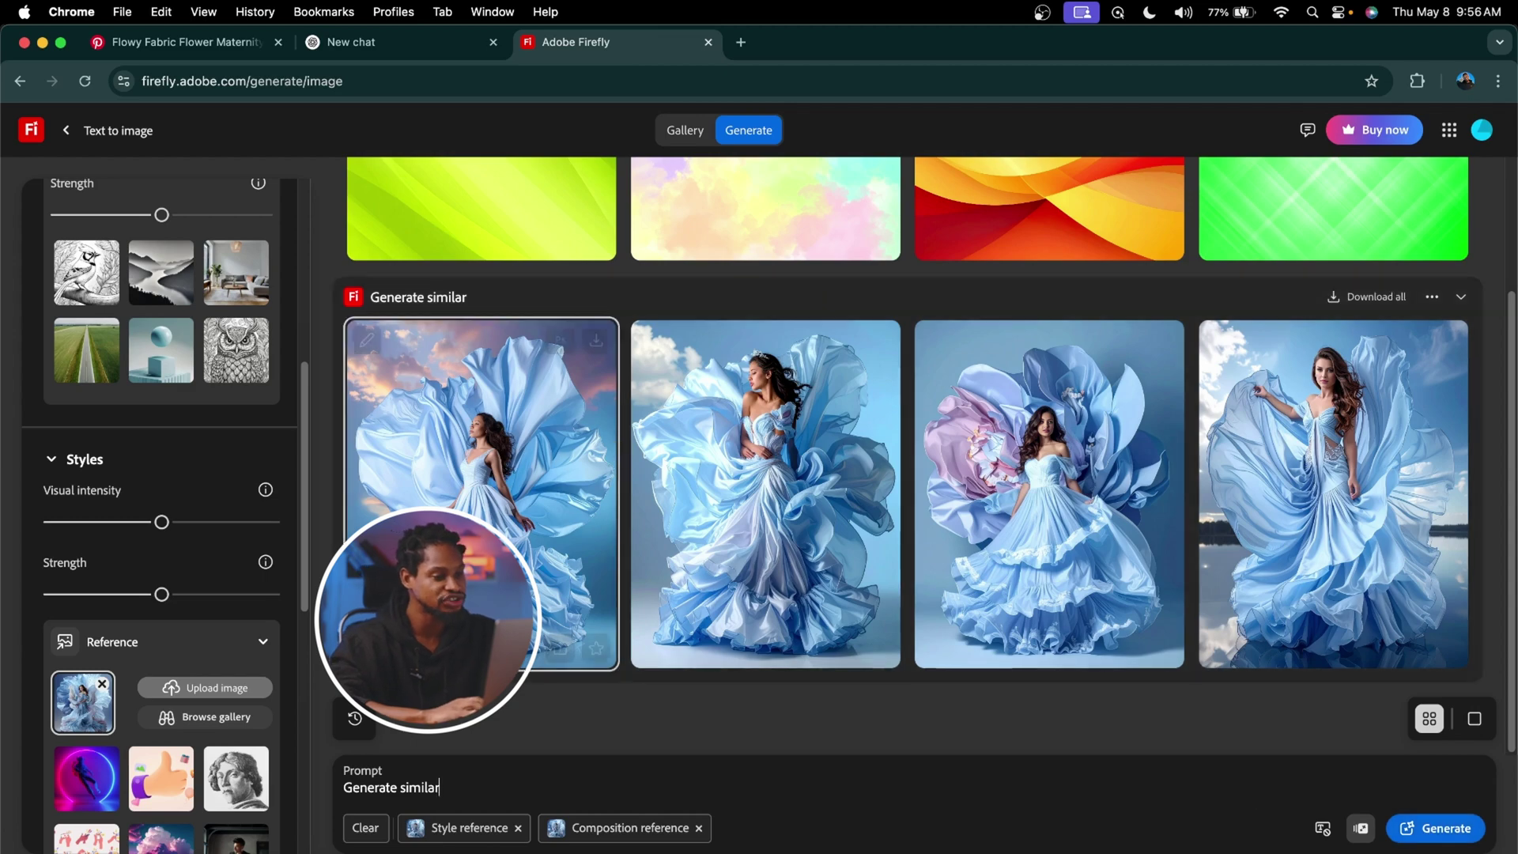
left_click(491, 519)
key("Right")
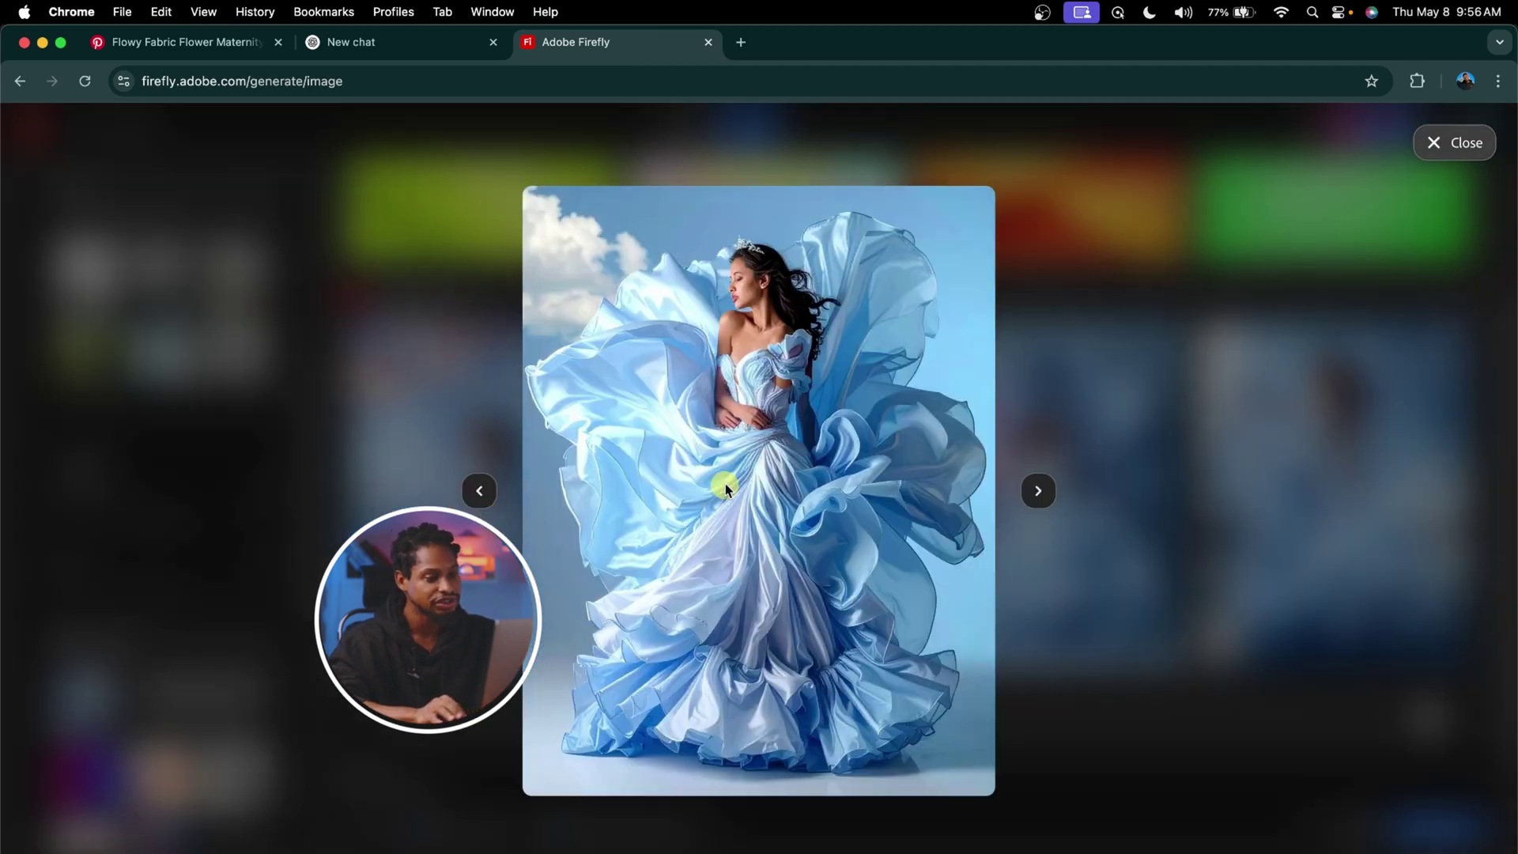
key("Right")
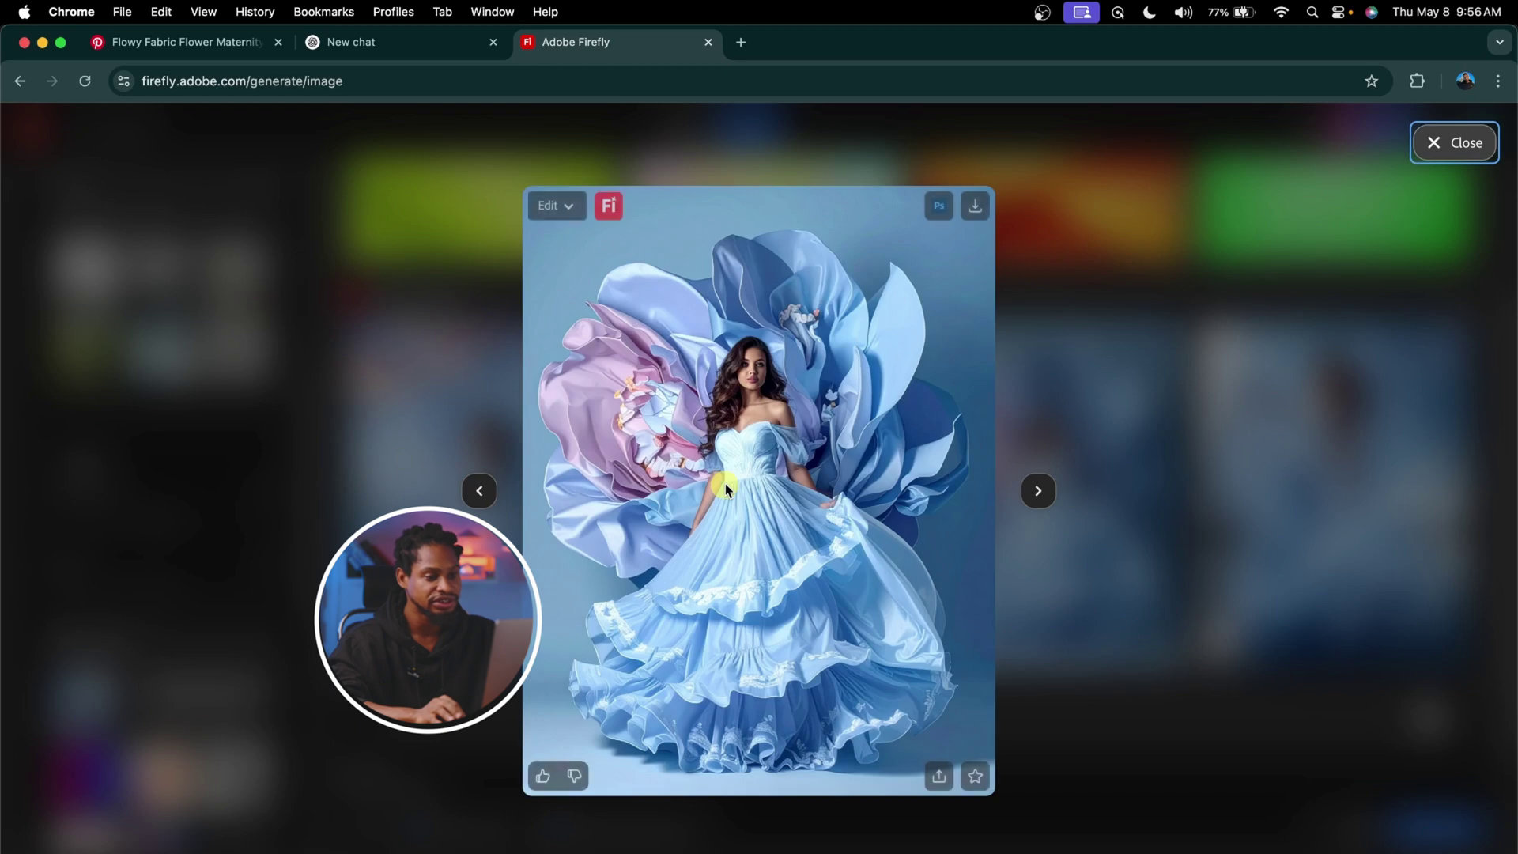
key("Right")
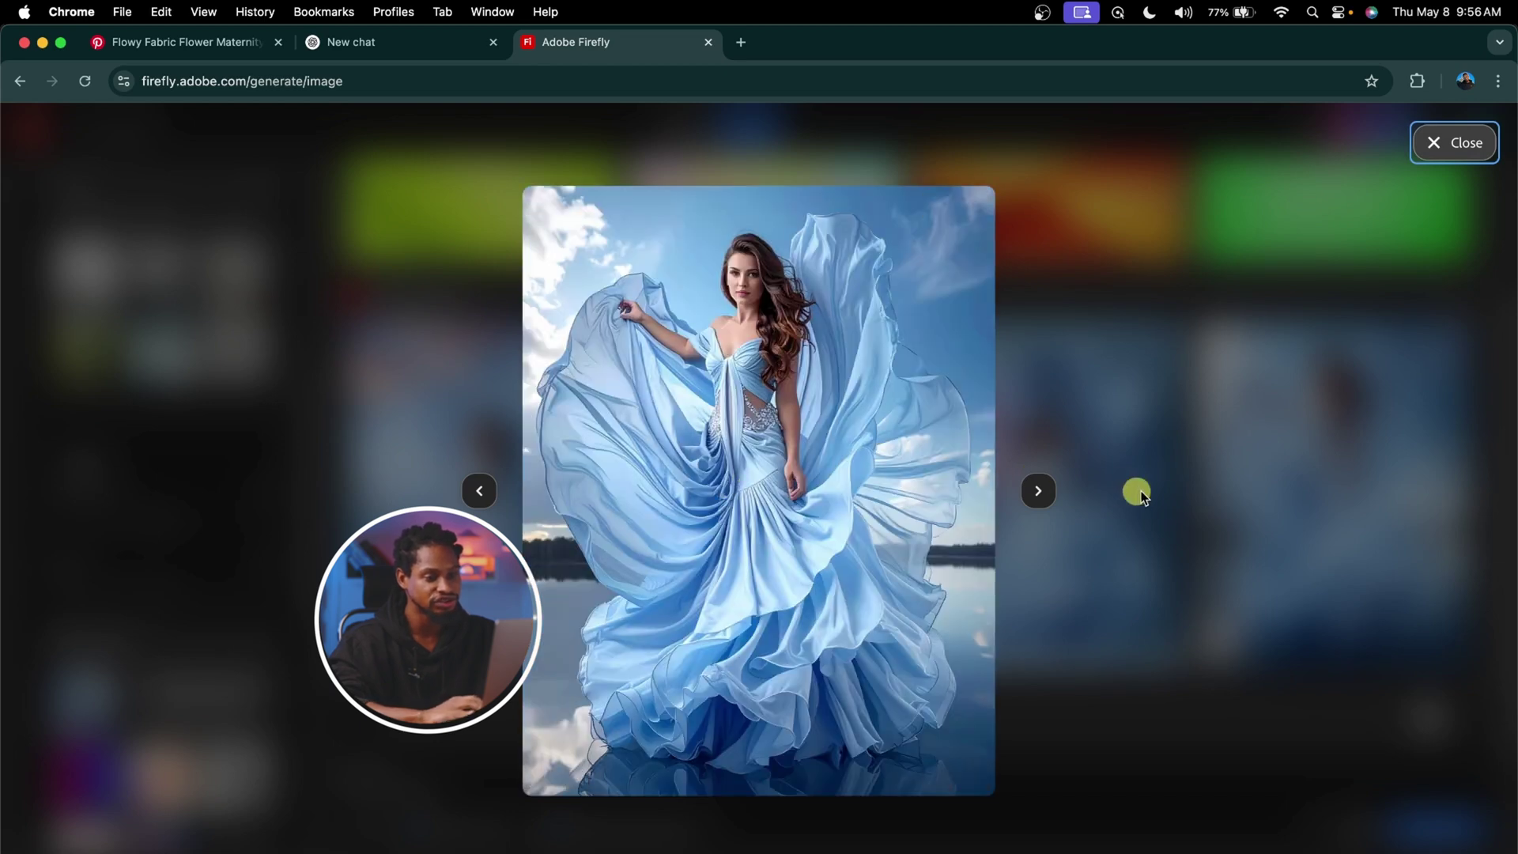
left_click(1162, 492)
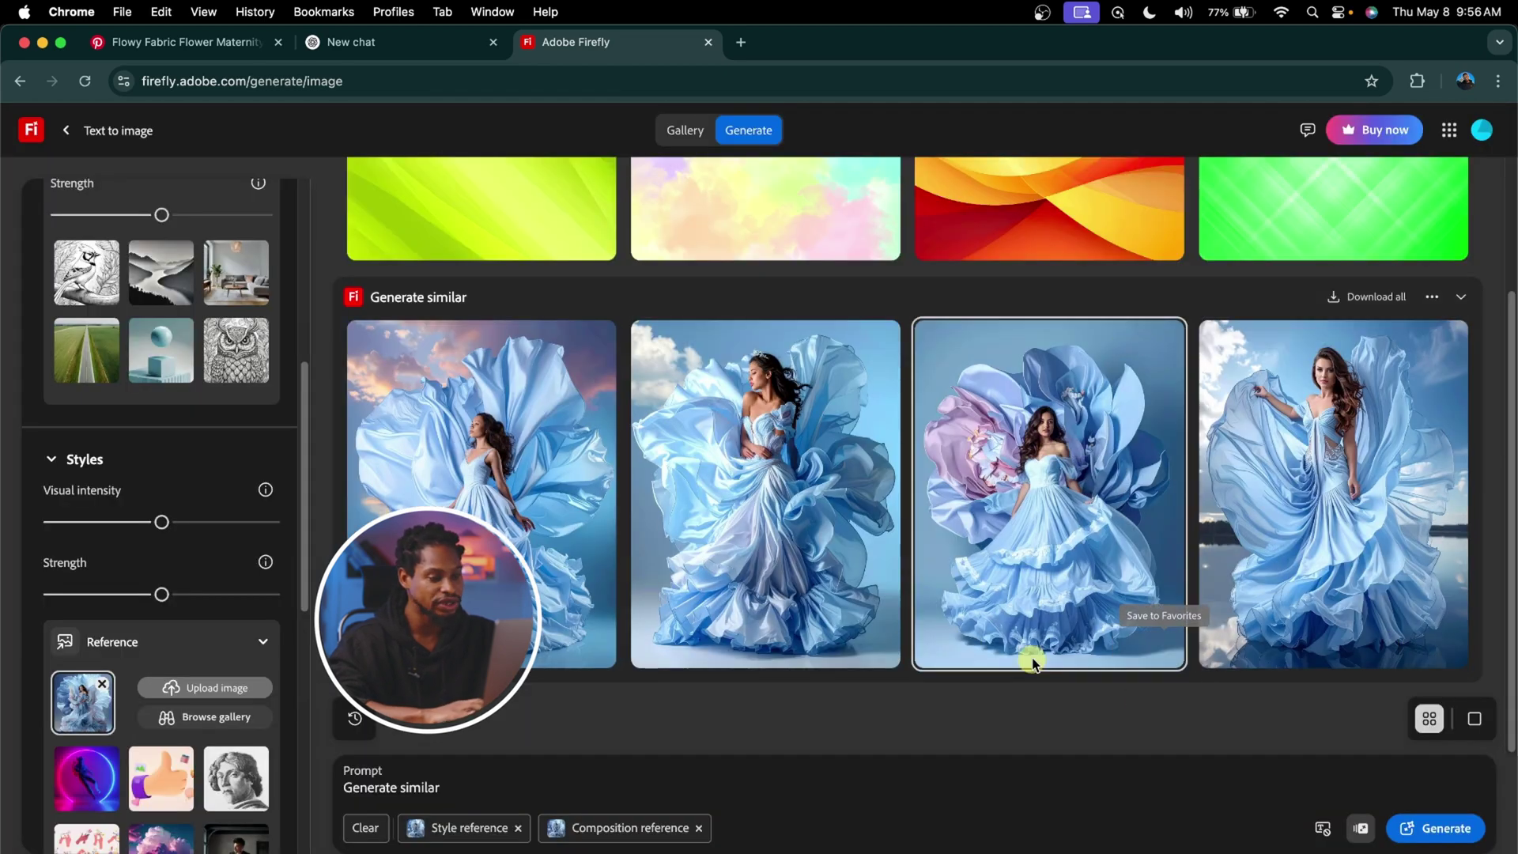
Generate a second similar batch, then select the saved Firefly maternity image in Finder
left_click(1435, 829)
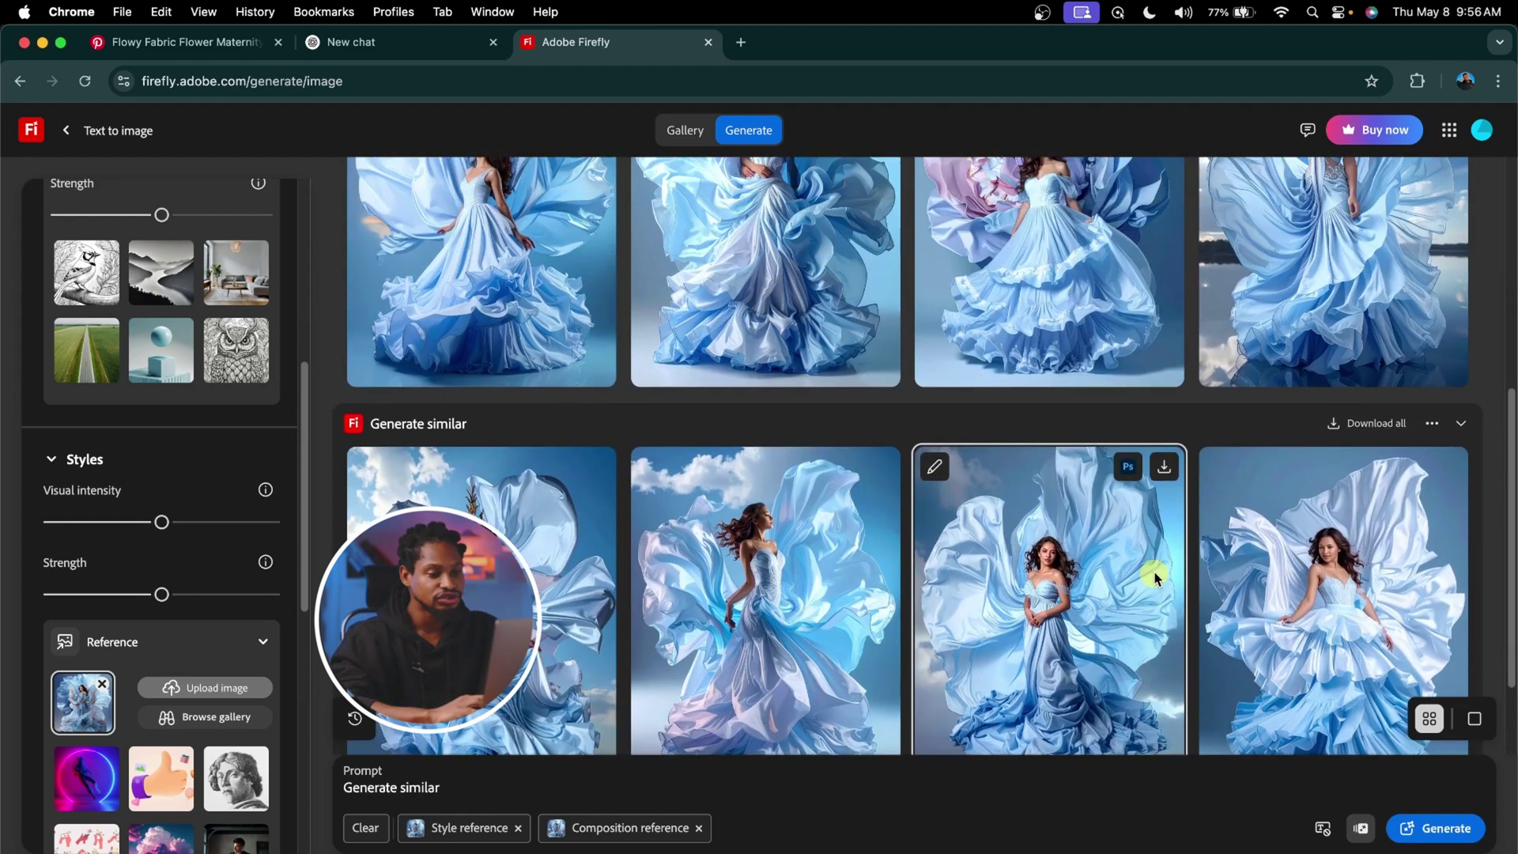
scroll(988, 484, "up", 3)
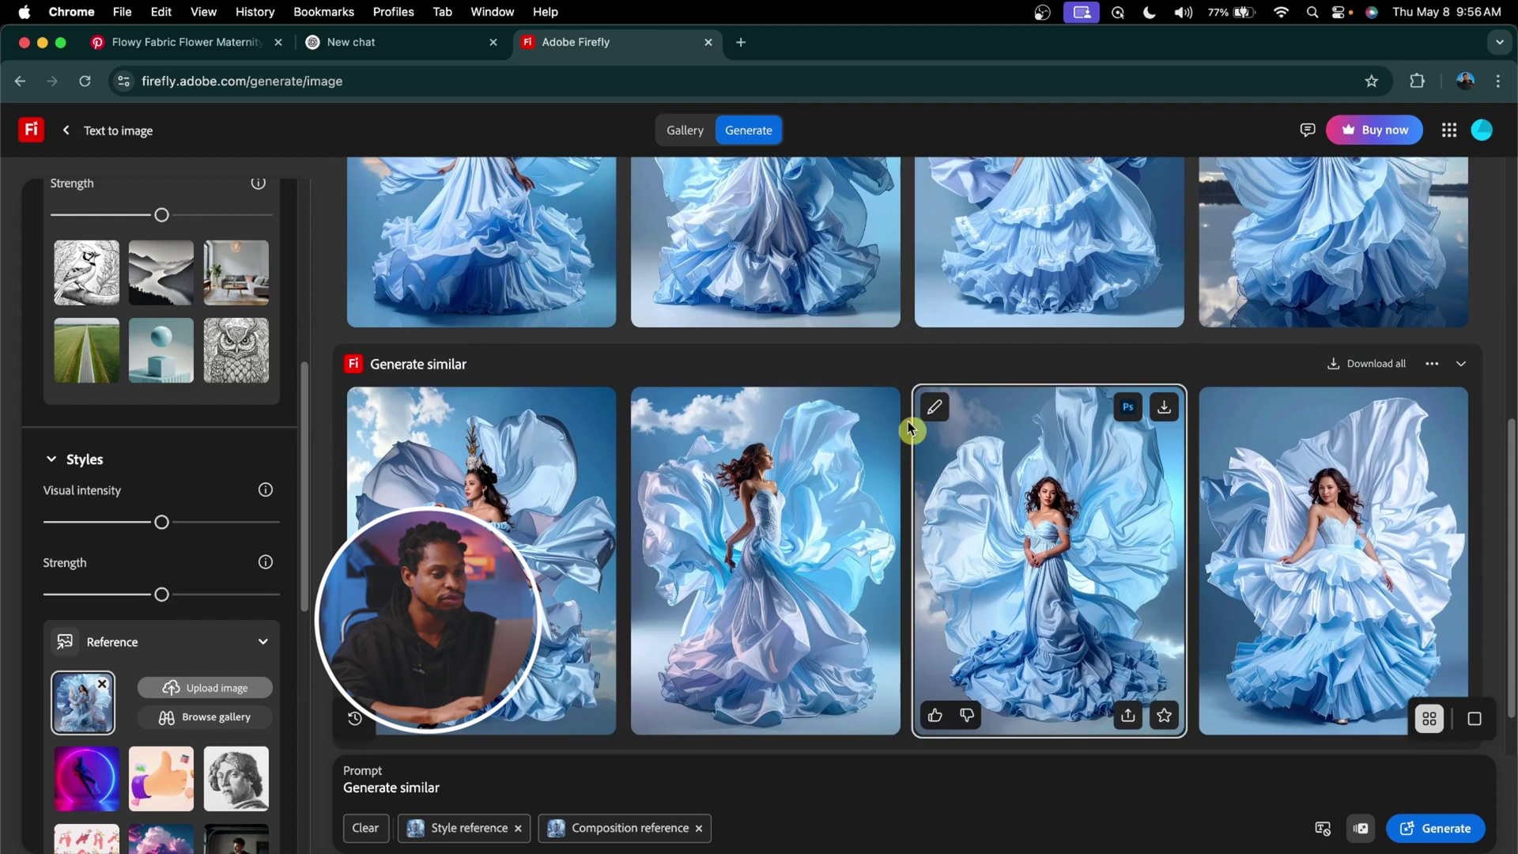
scroll(780, 552, "up", 2)
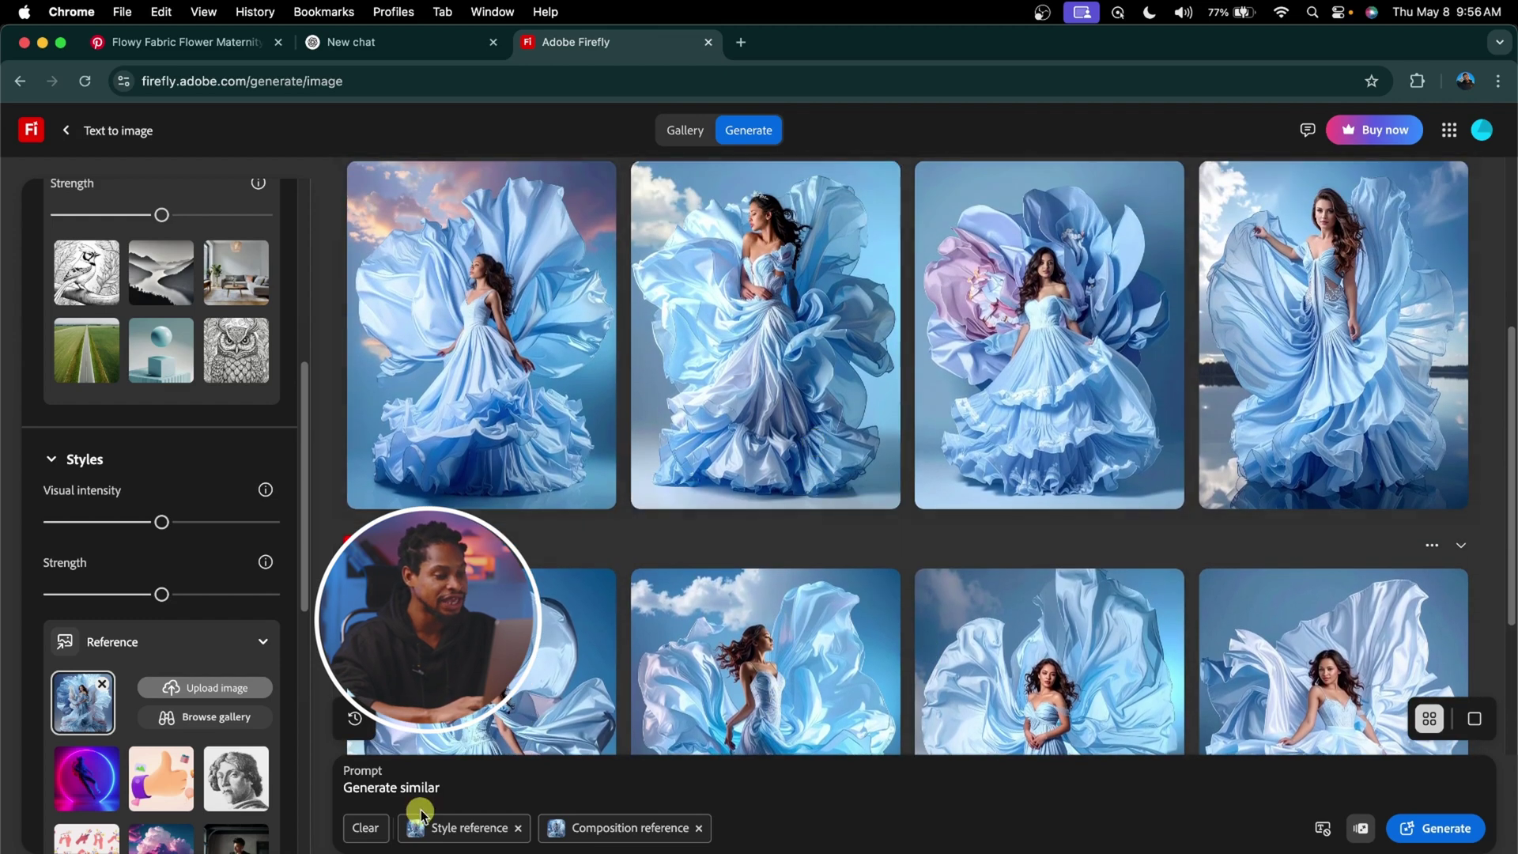
key("super+Tab")
left_click(766, 148)
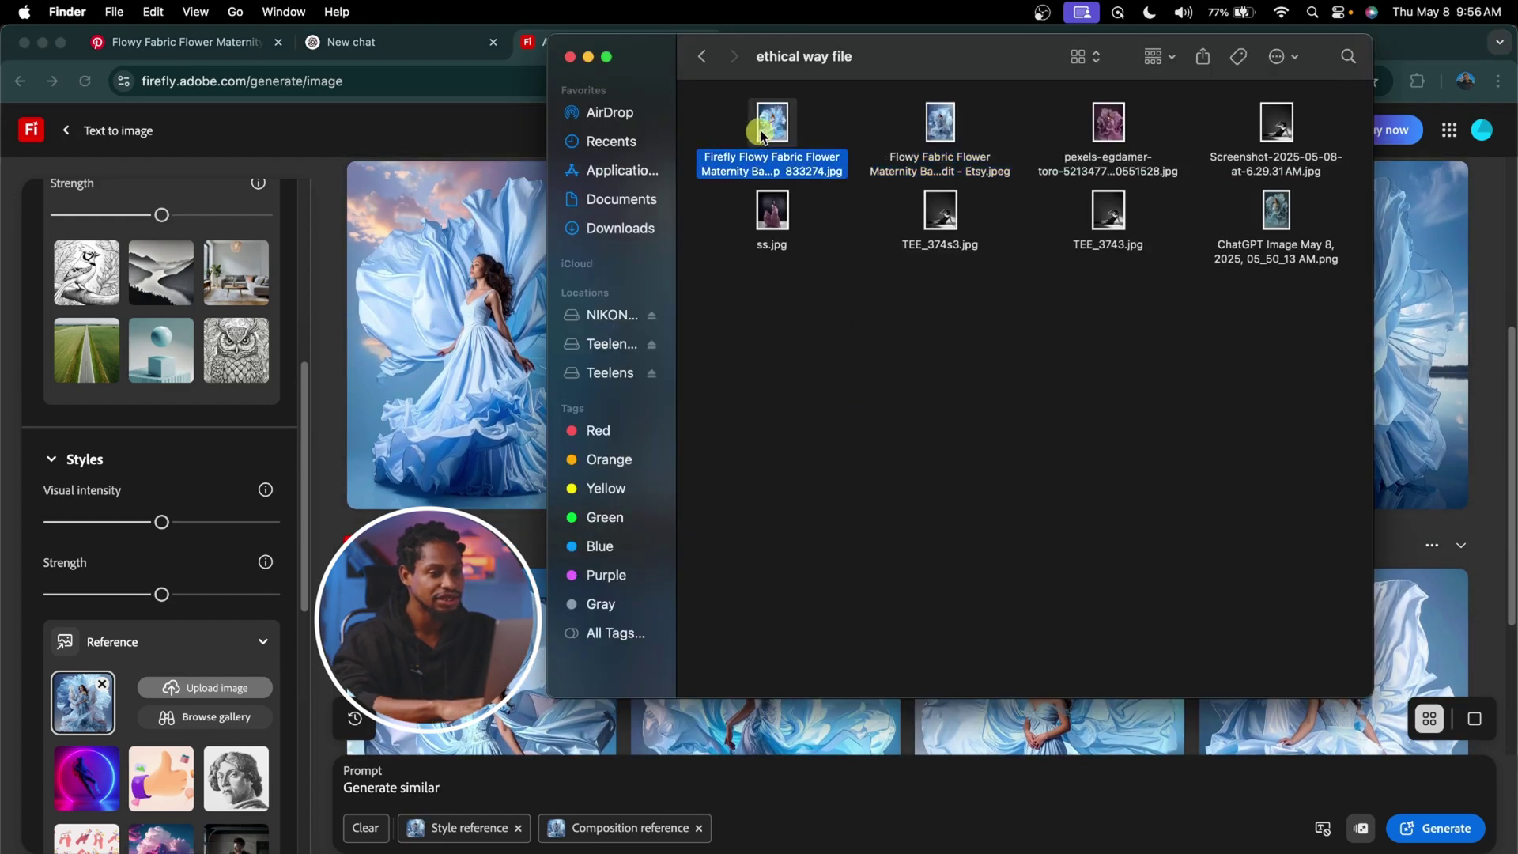
Inspect the blue fabric-flower Firefly image in Quick Look, then return to the ChatGPT chat
key("space")
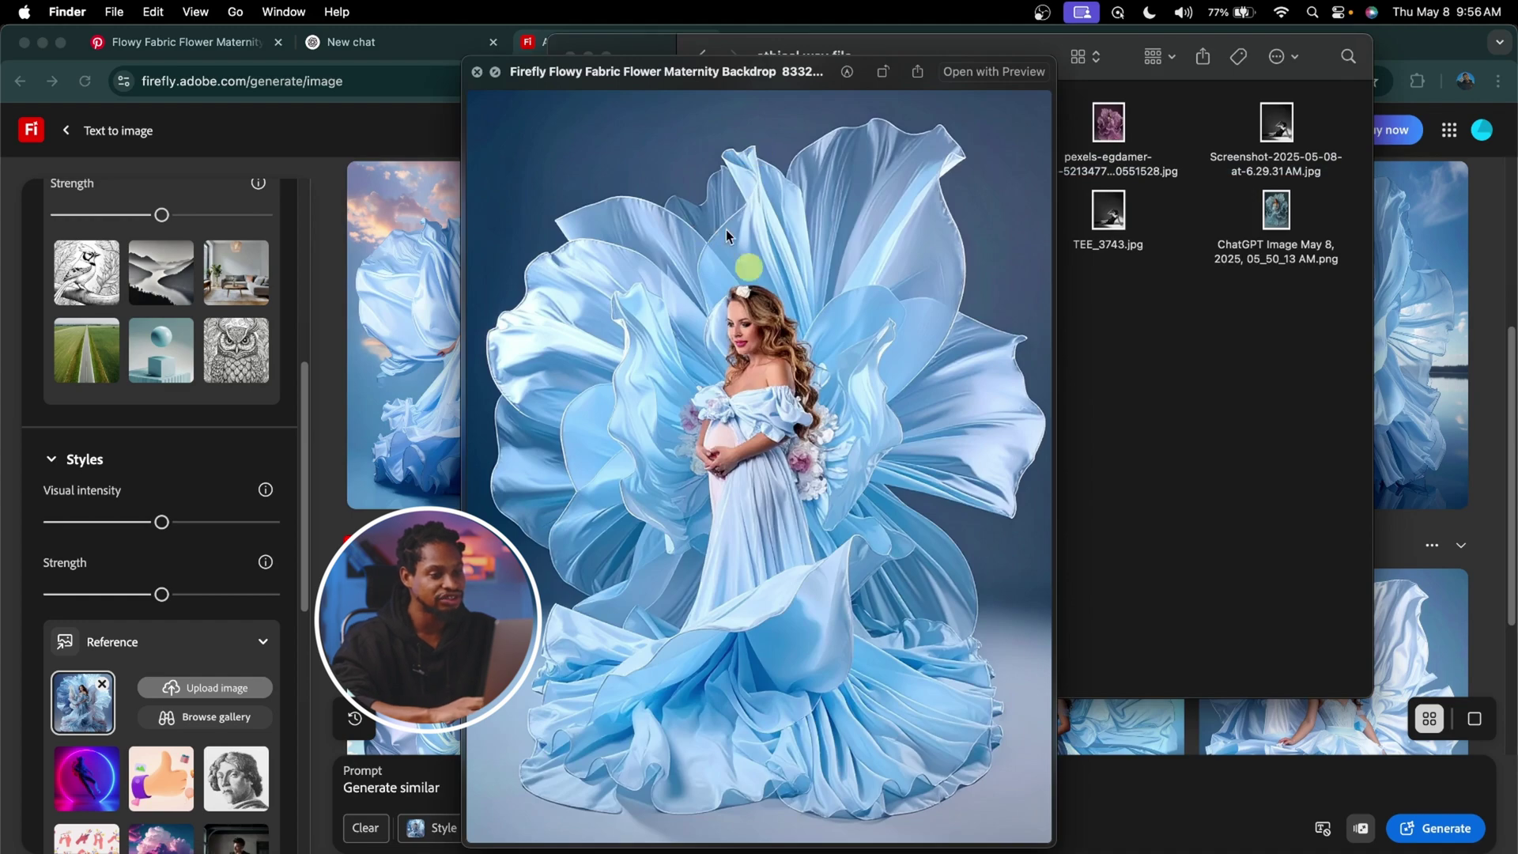
scroll(747, 431, "up", 5)
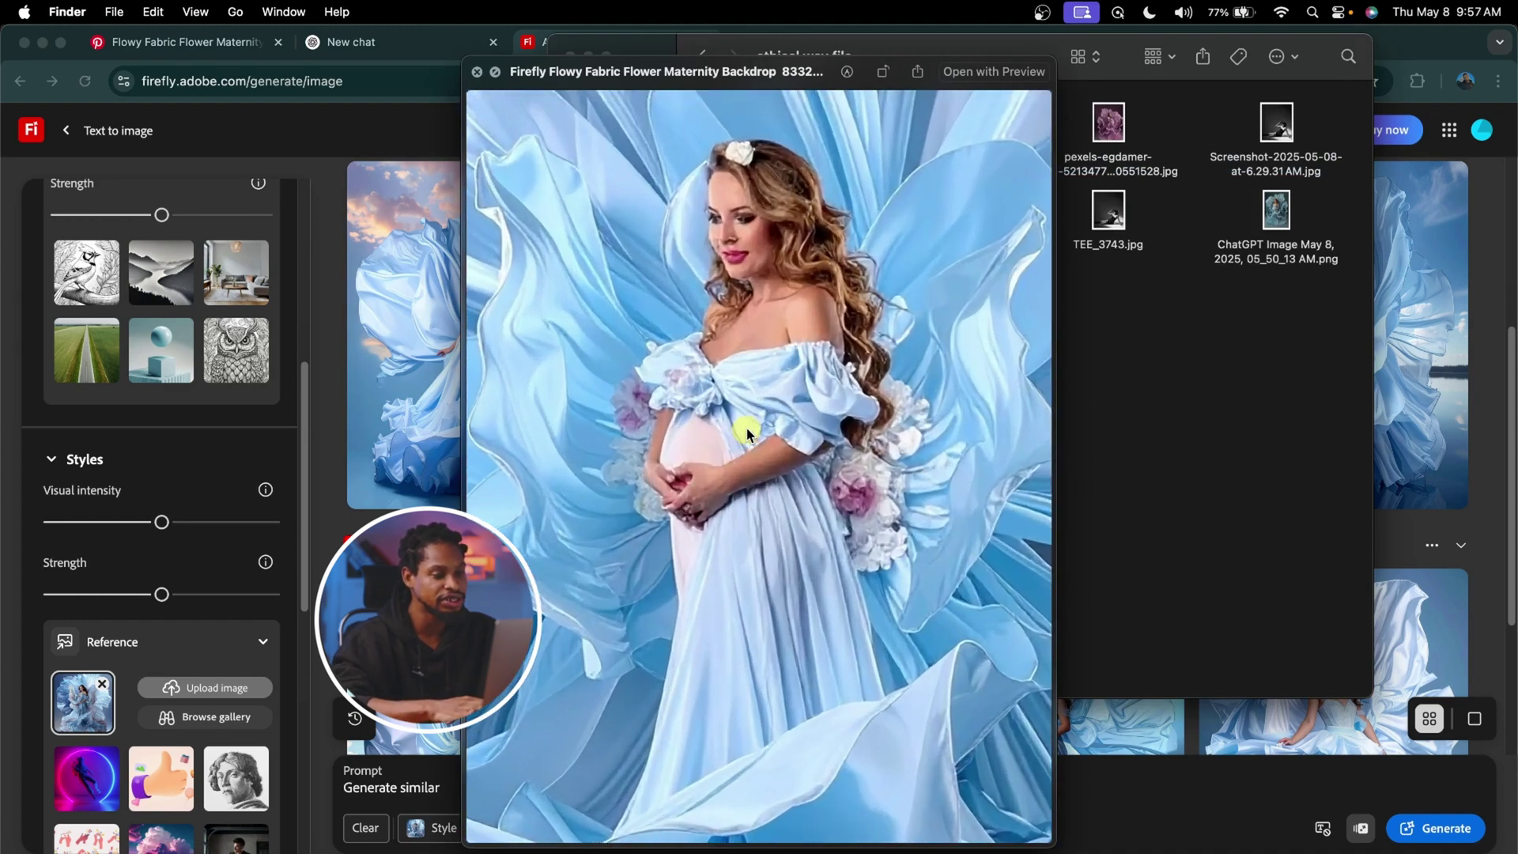
scroll(746, 431, "down", 3)
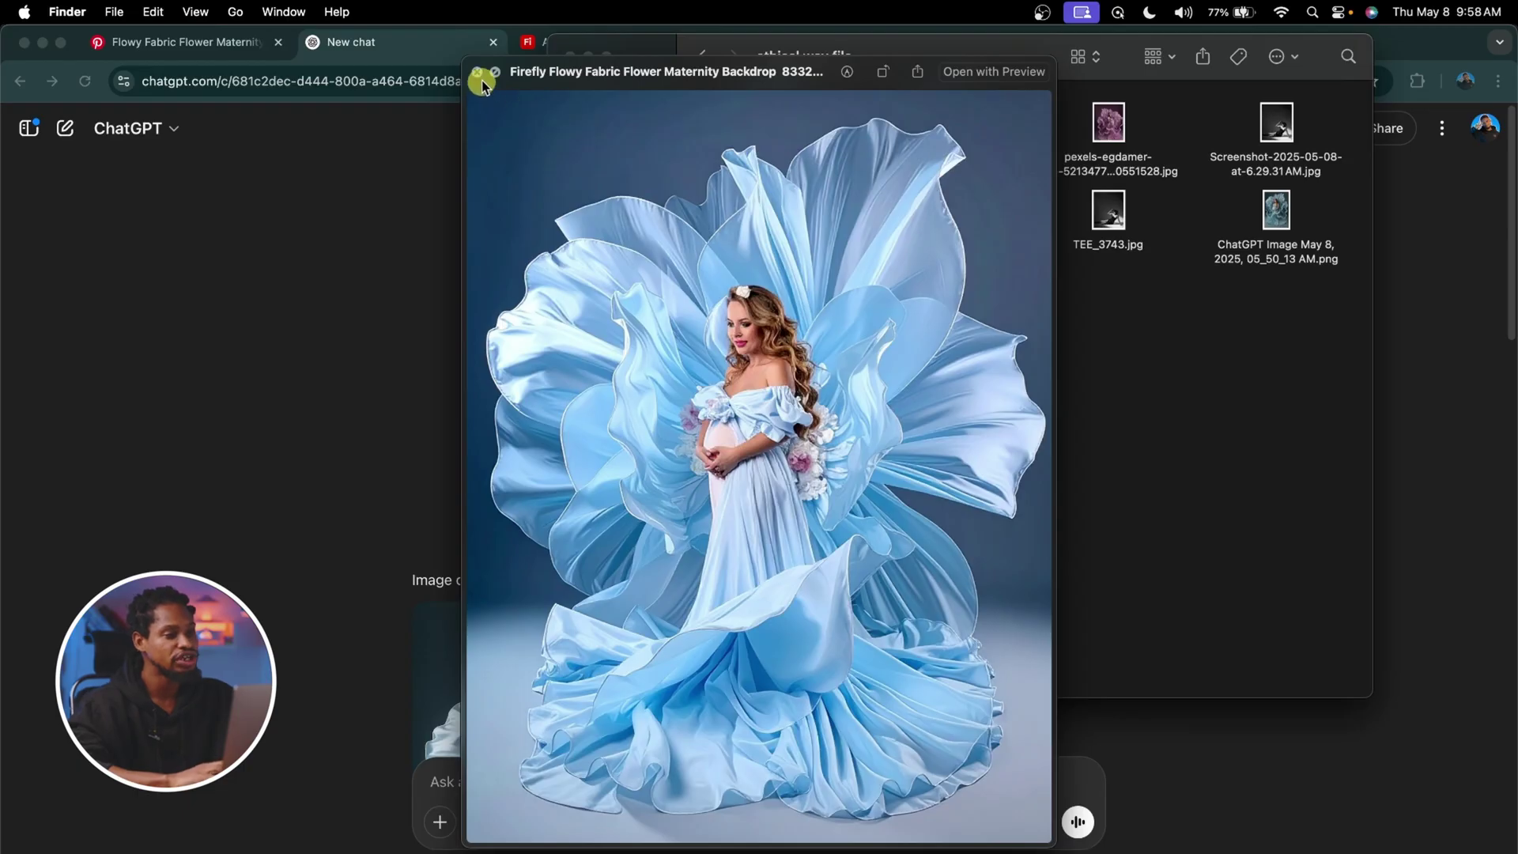
left_click(477, 72)
left_click(327, 310)
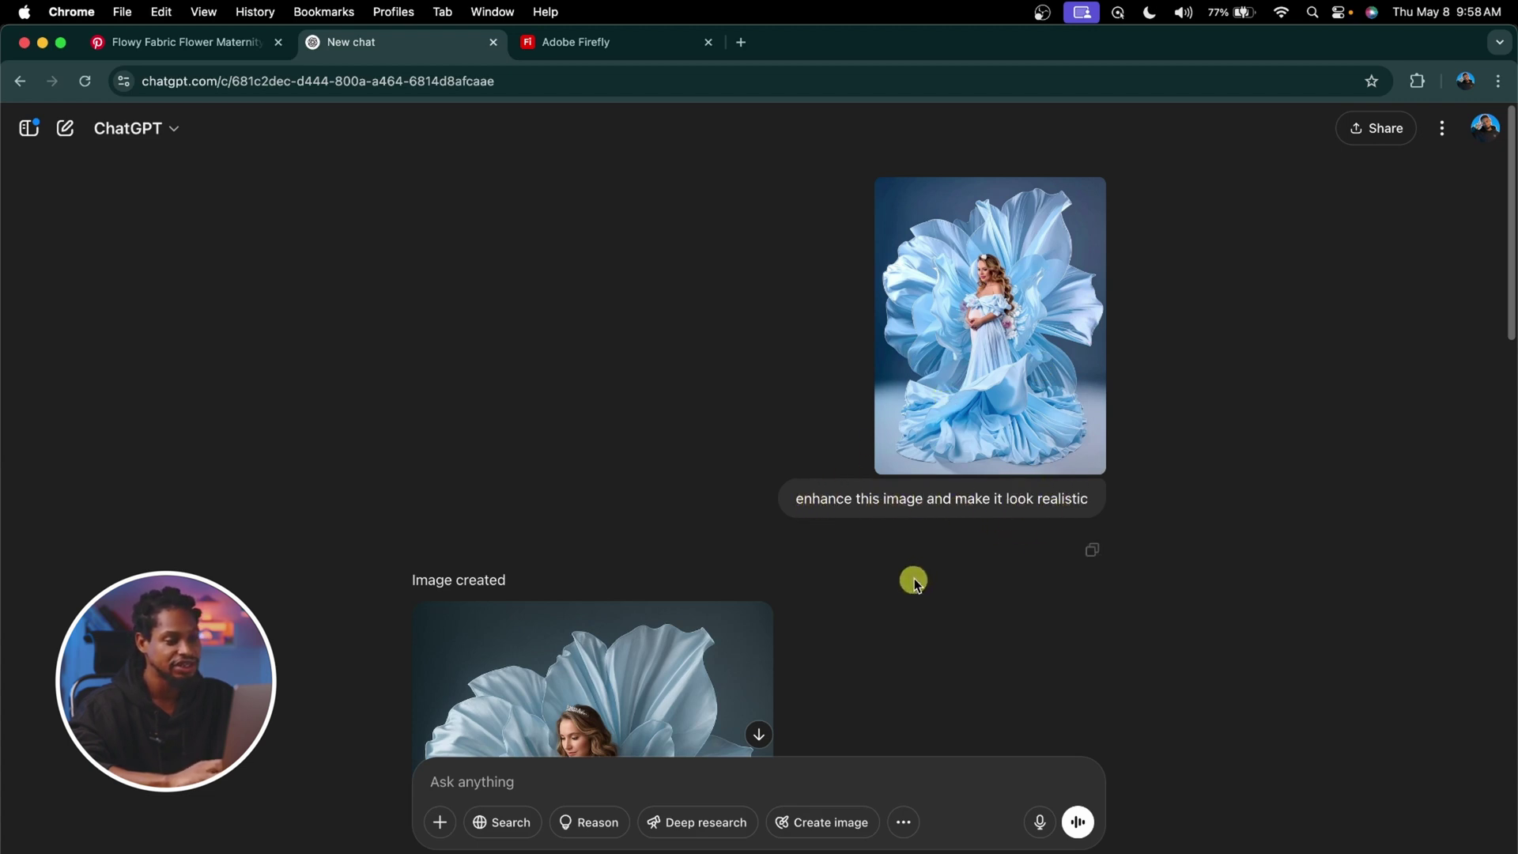
View ChatGPT's realistic pale-blue-gown maternity image full-screen
scroll(913, 583, "down", 5)
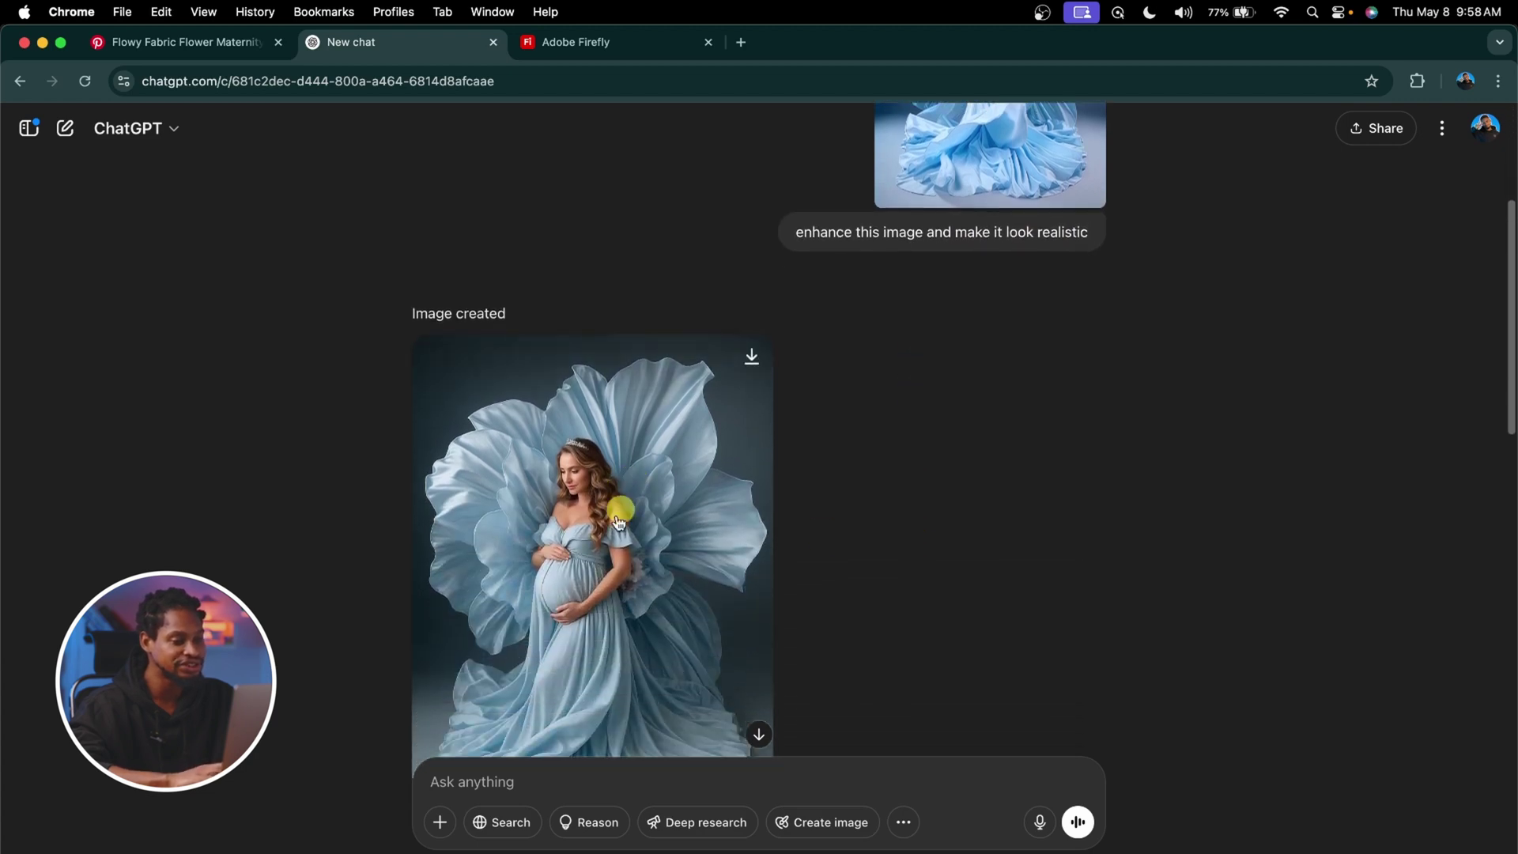
scroll(608, 557, "down", 1)
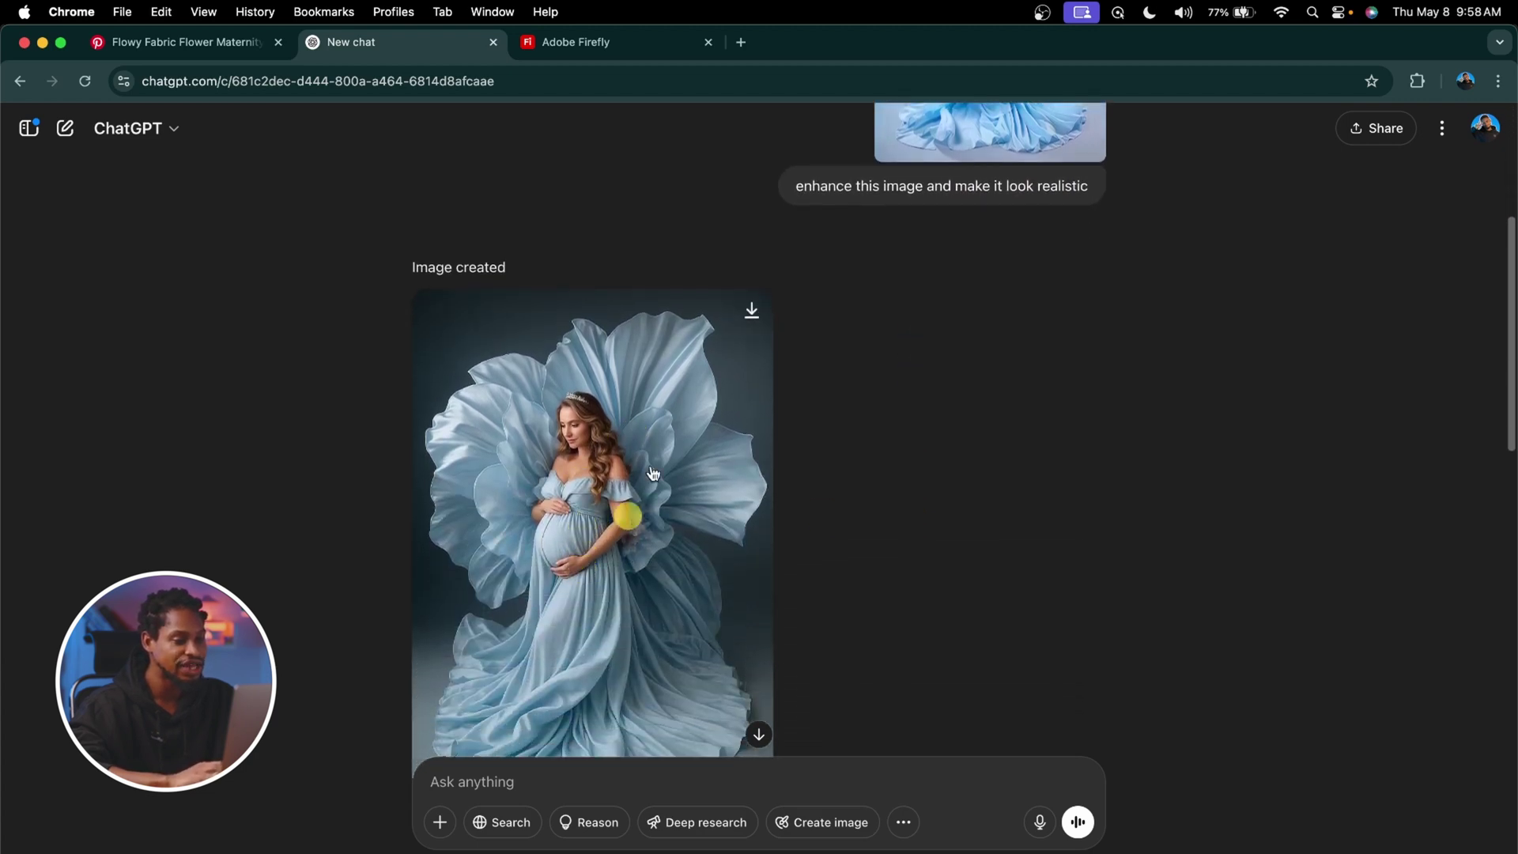
scroll(624, 518, "down", 4)
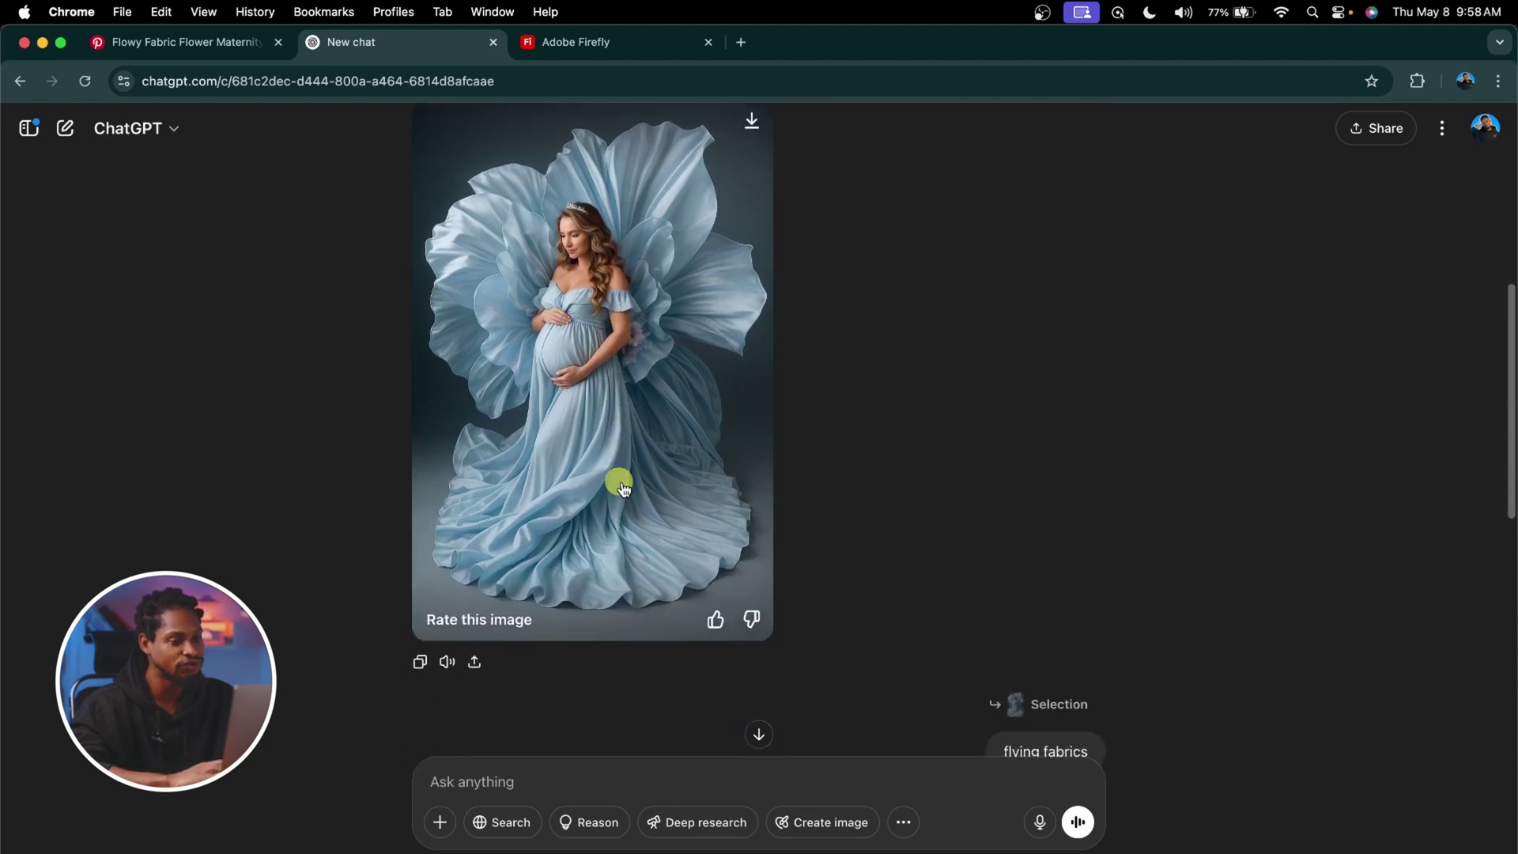
left_click(629, 428)
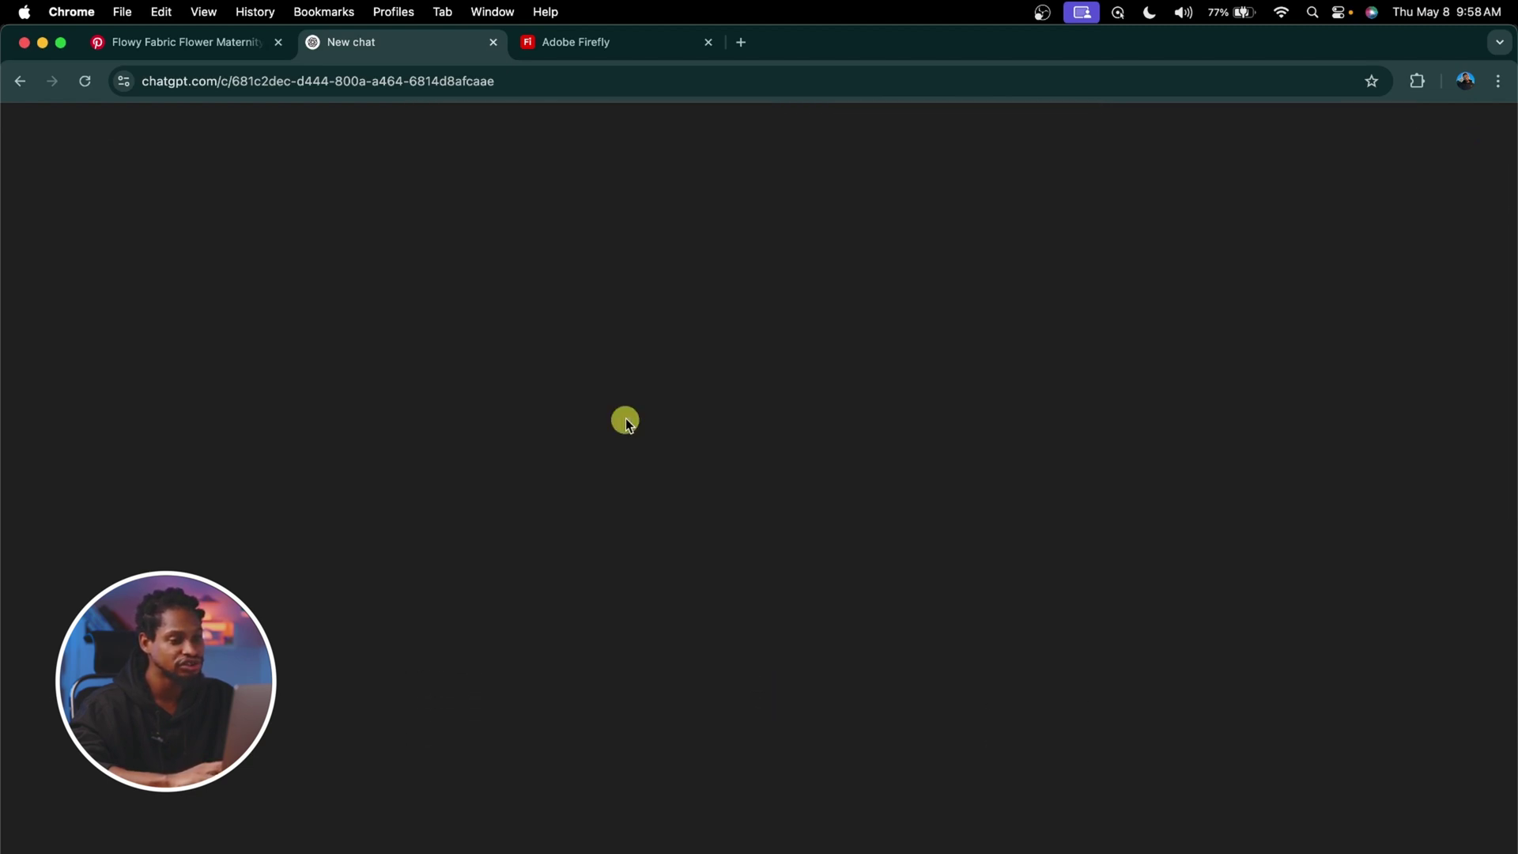
Try the Select area tool on the image, then cancel and leave the full-screen view
left_click(1413, 136)
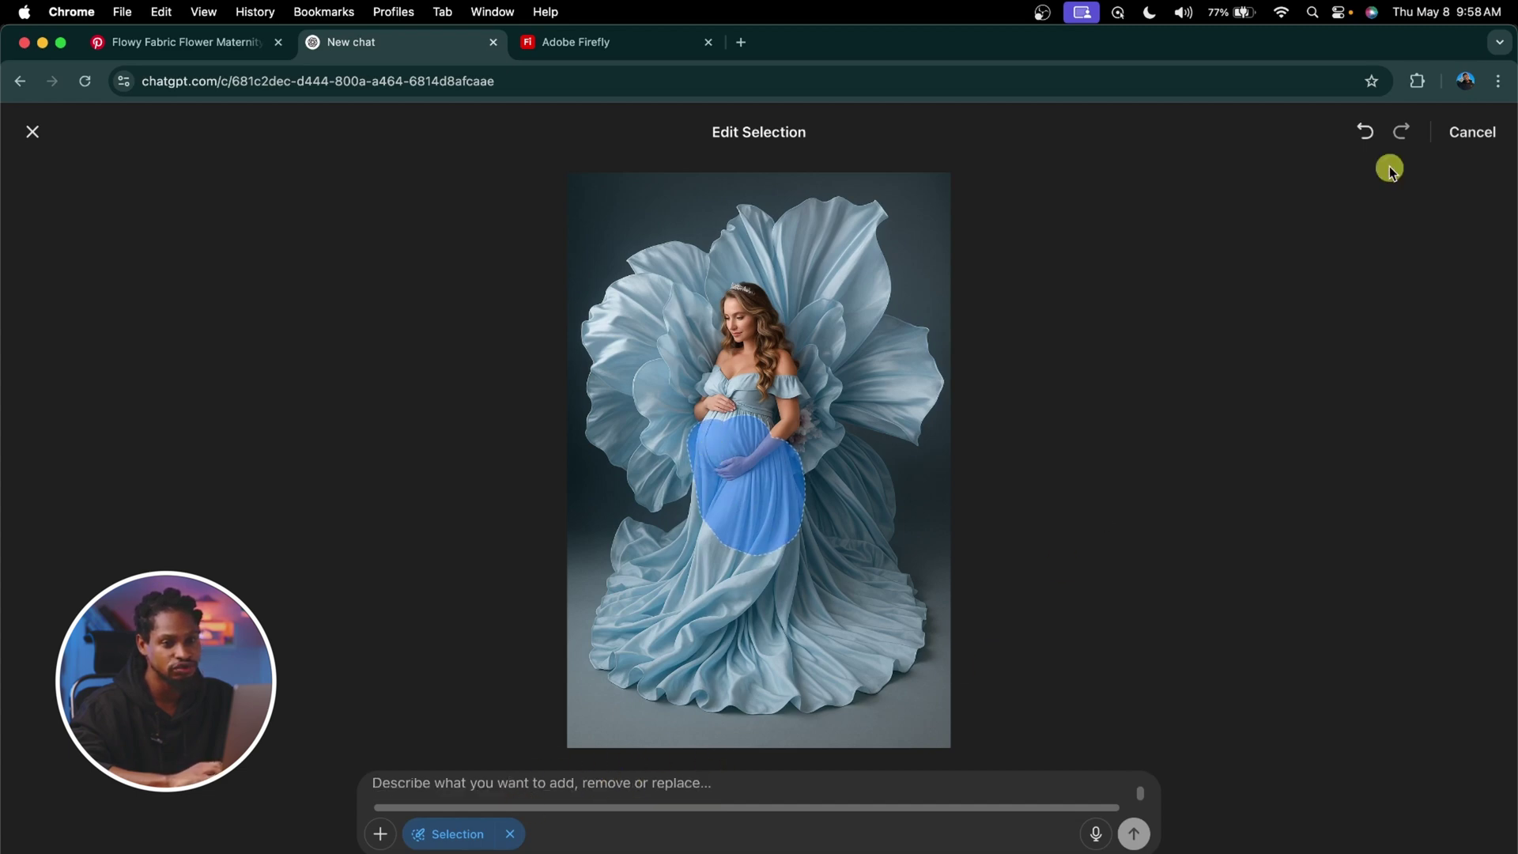
key("Escape")
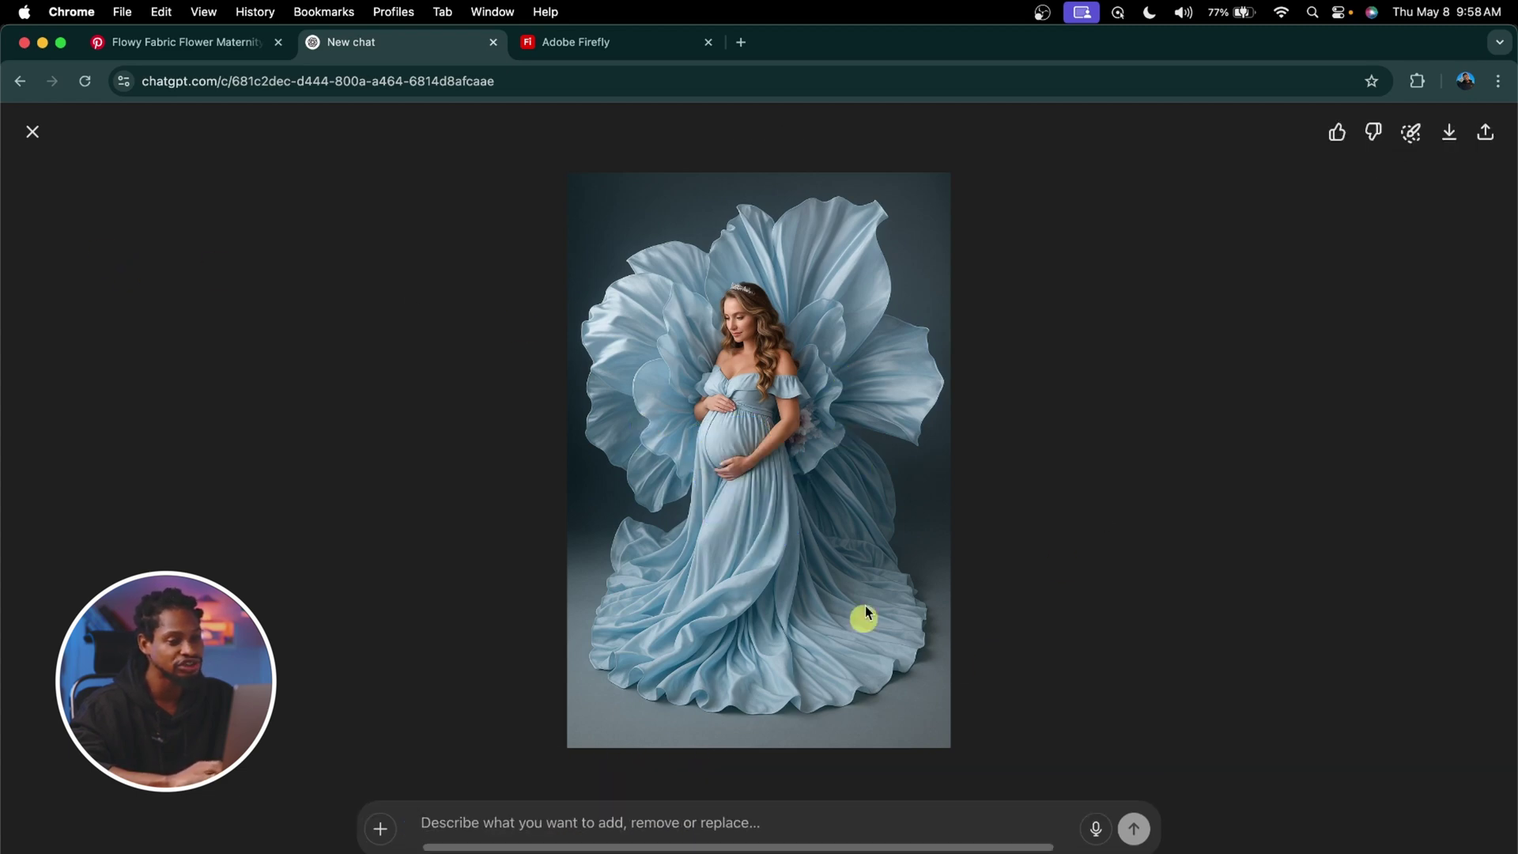
left_click(33, 132)
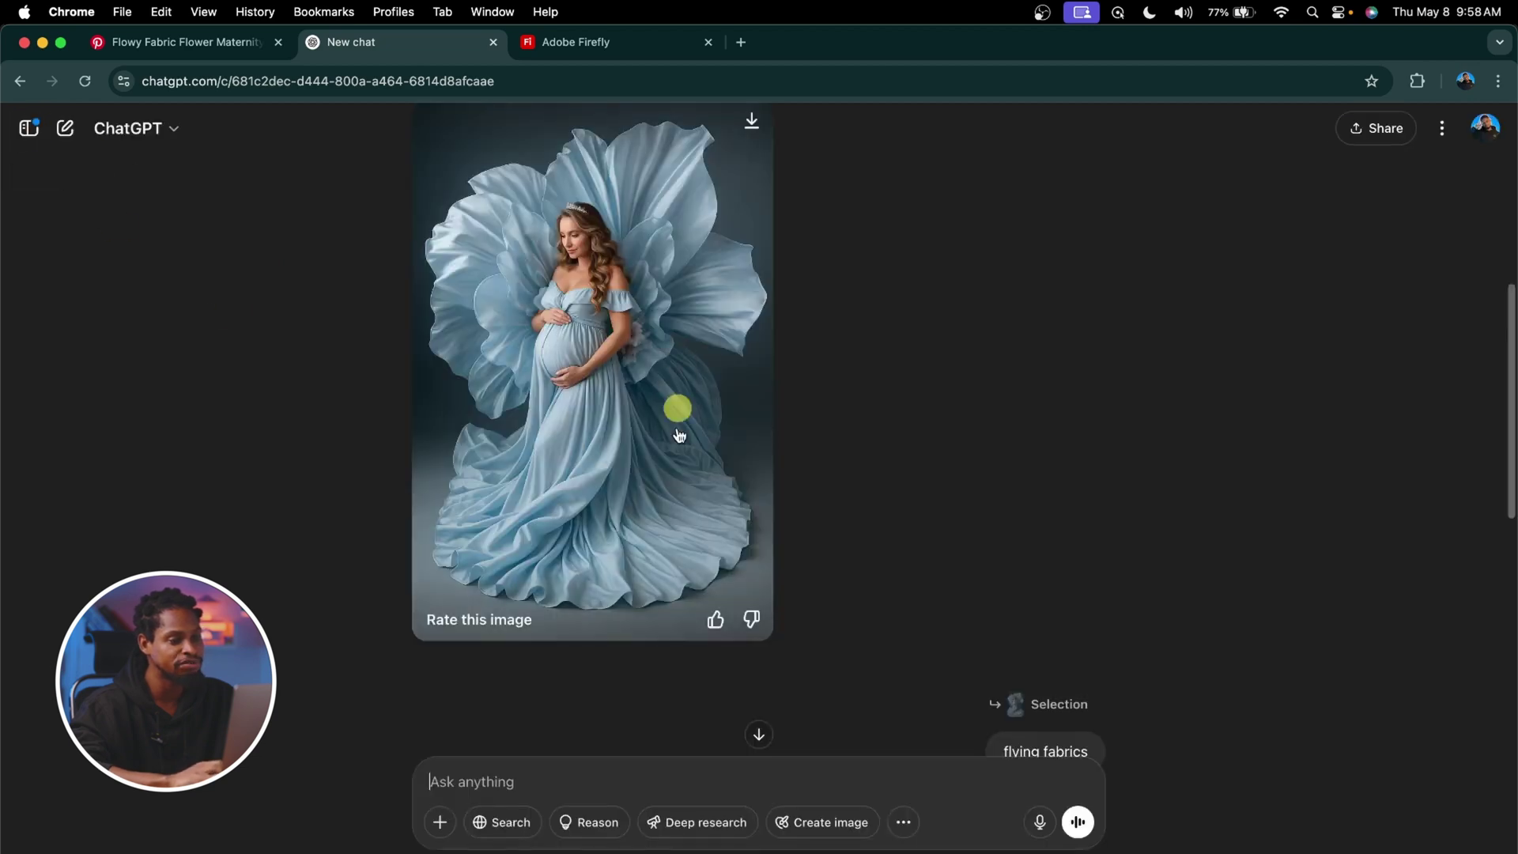
Scroll to the 'flying fabrics' result, then bring up the ethical way file folder
scroll(674, 532, "down", 3)
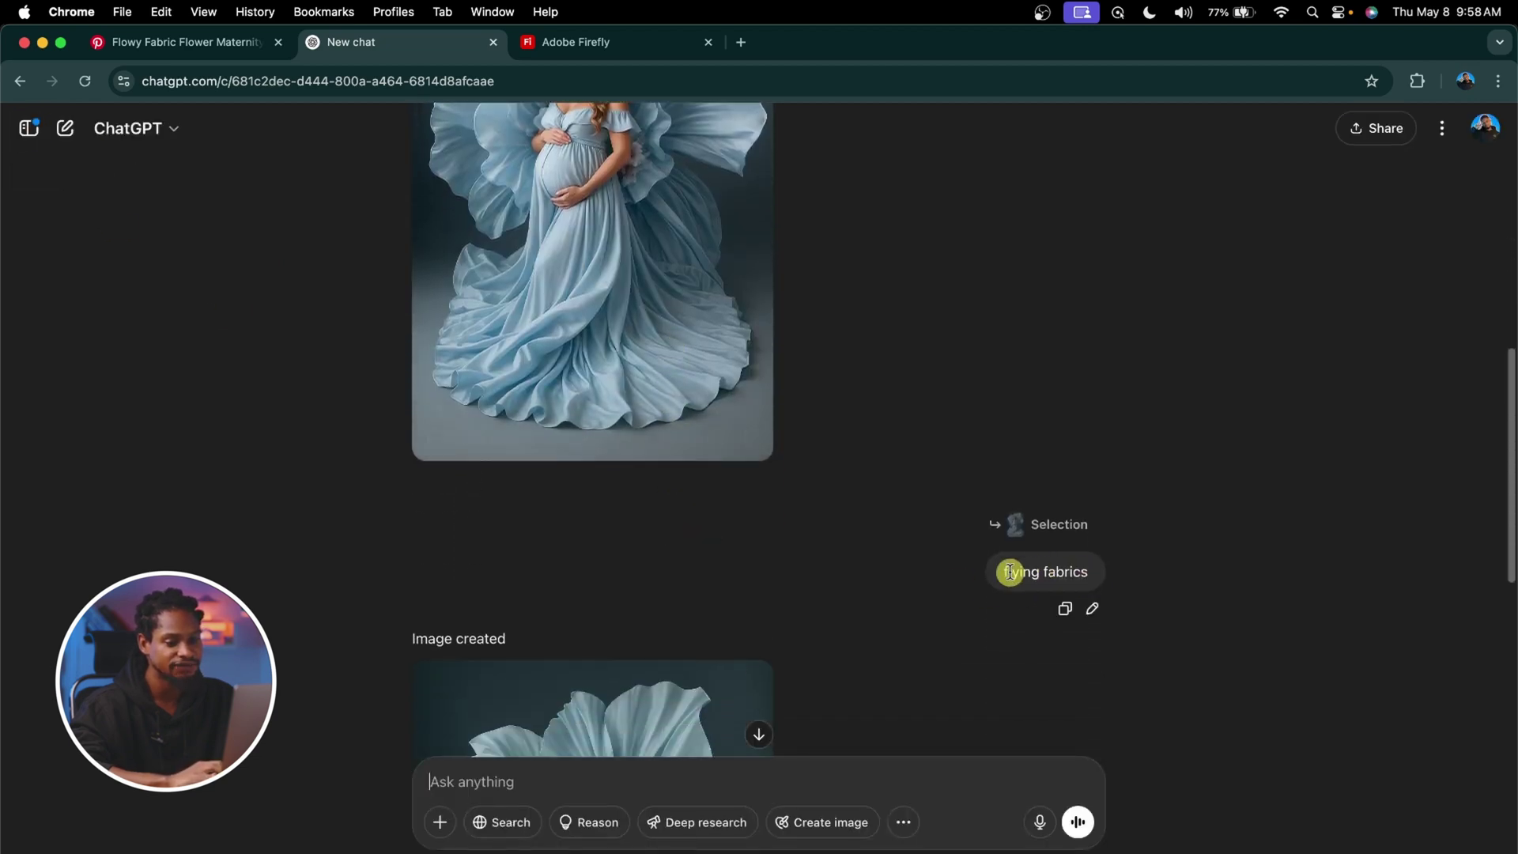
scroll(862, 623, "down", 5)
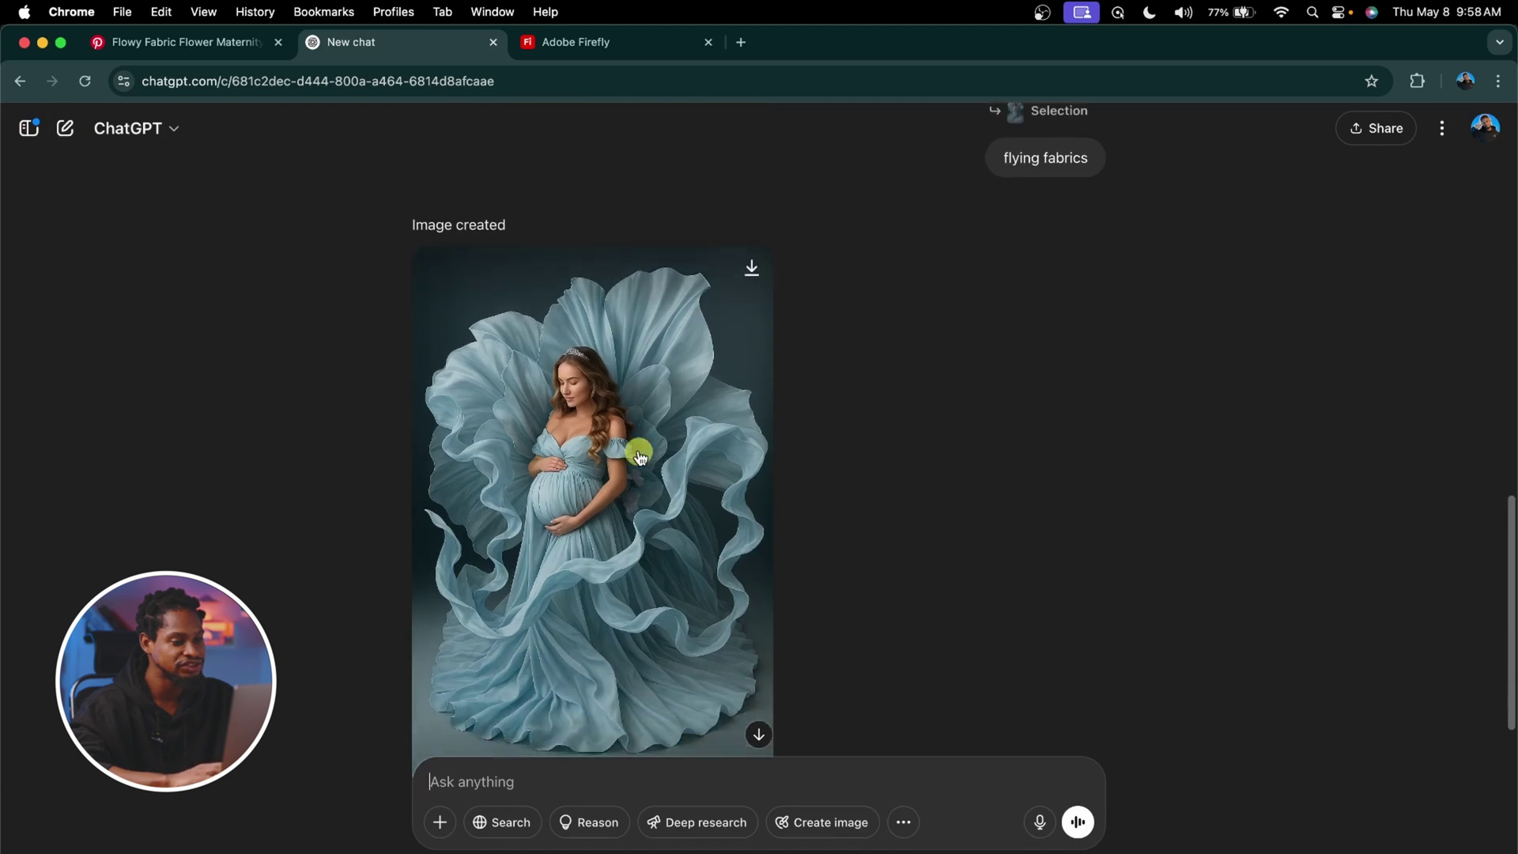
scroll(567, 457, "down", 1)
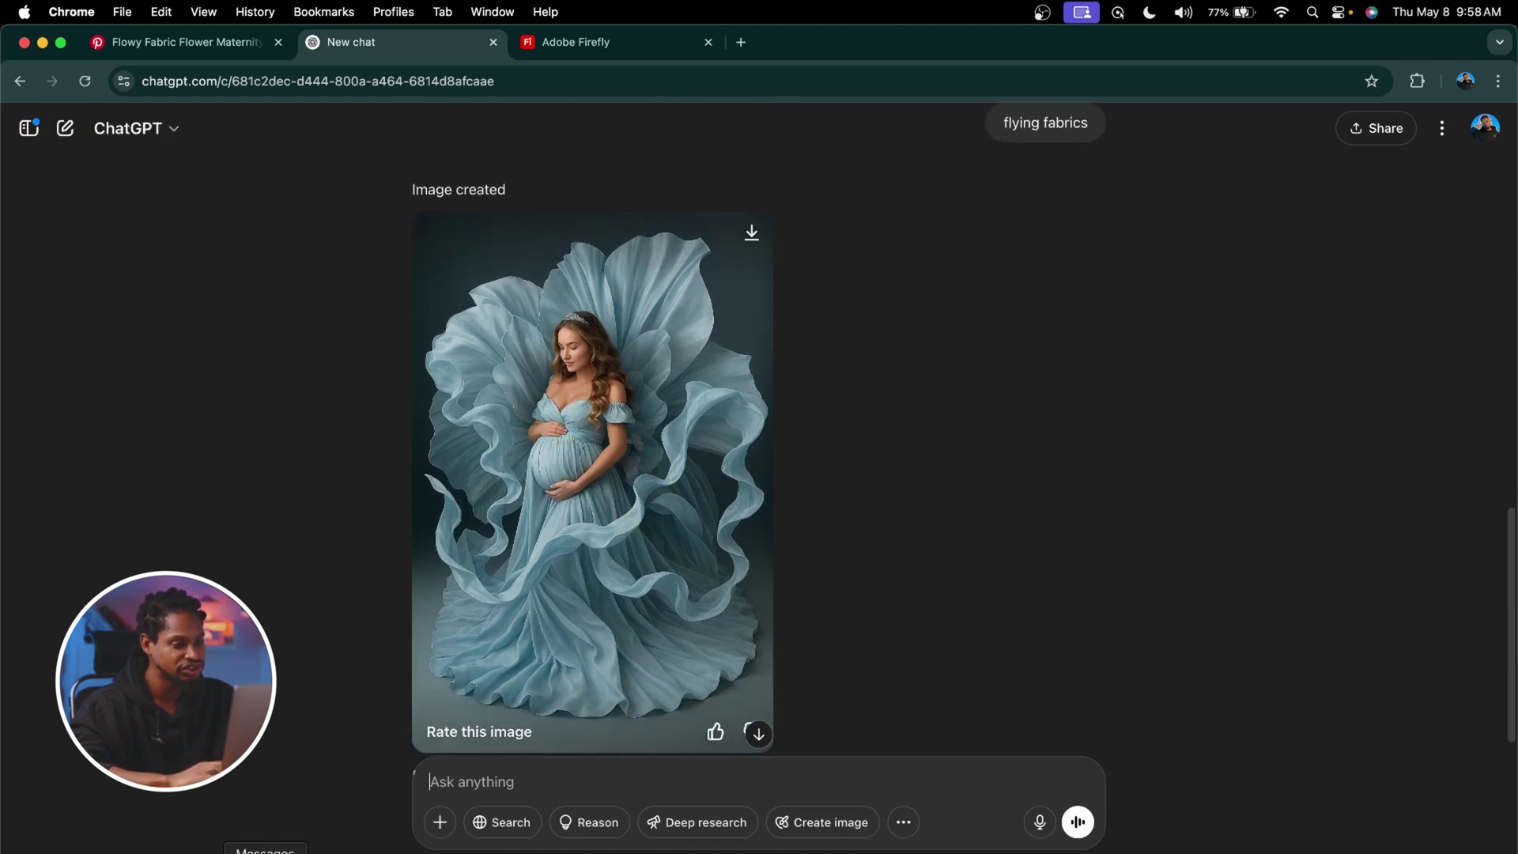
left_click(154, 850)
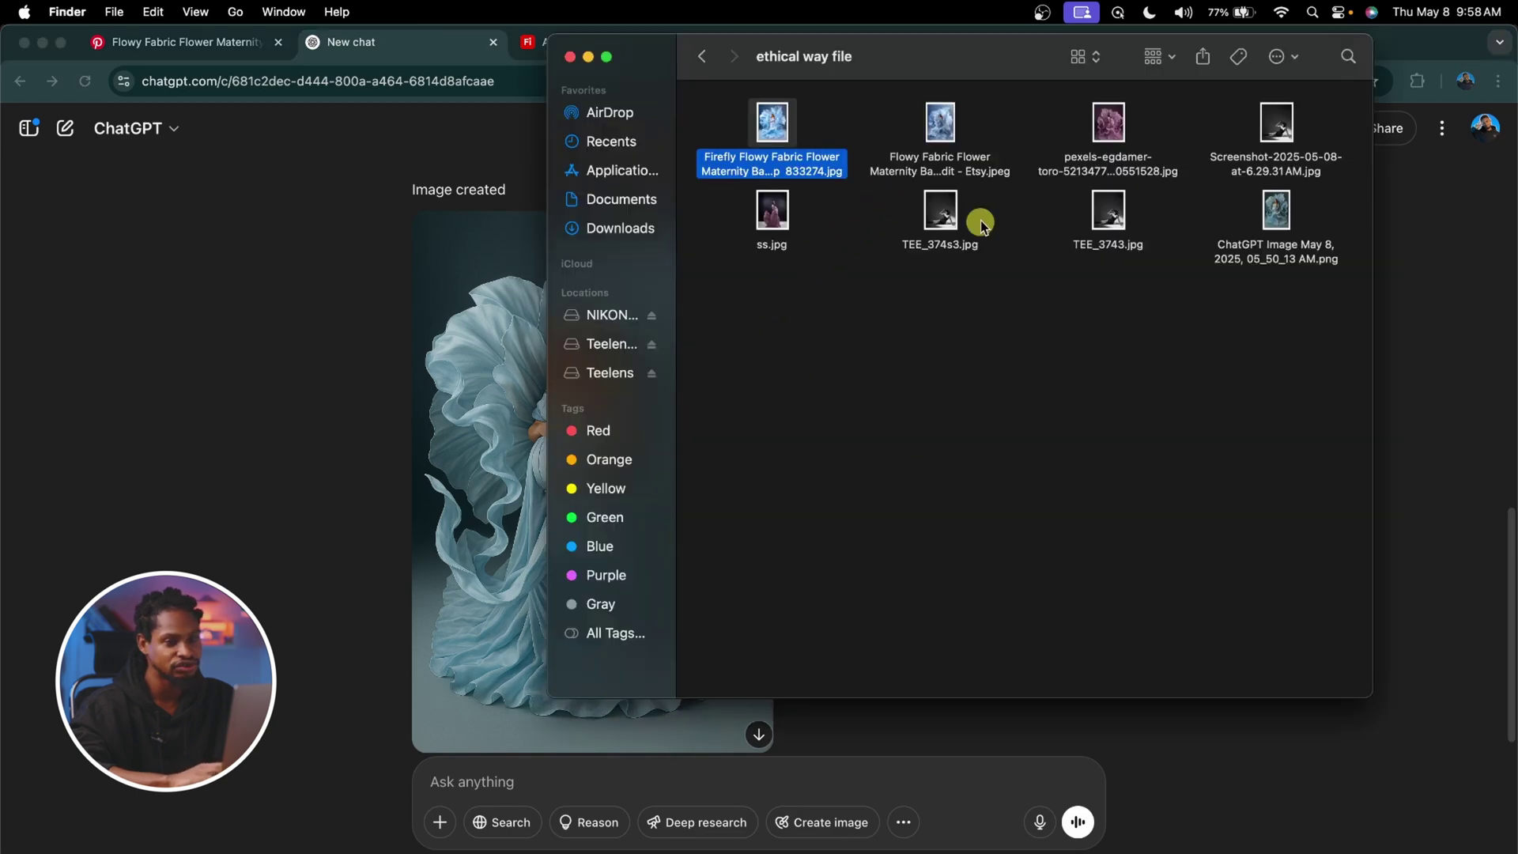
Preview 'ChatGPT Image May 8, 2025, 05_50_13 AM.png', then open it in Adobe Photoshop 2025
left_click(1264, 212)
key("space")
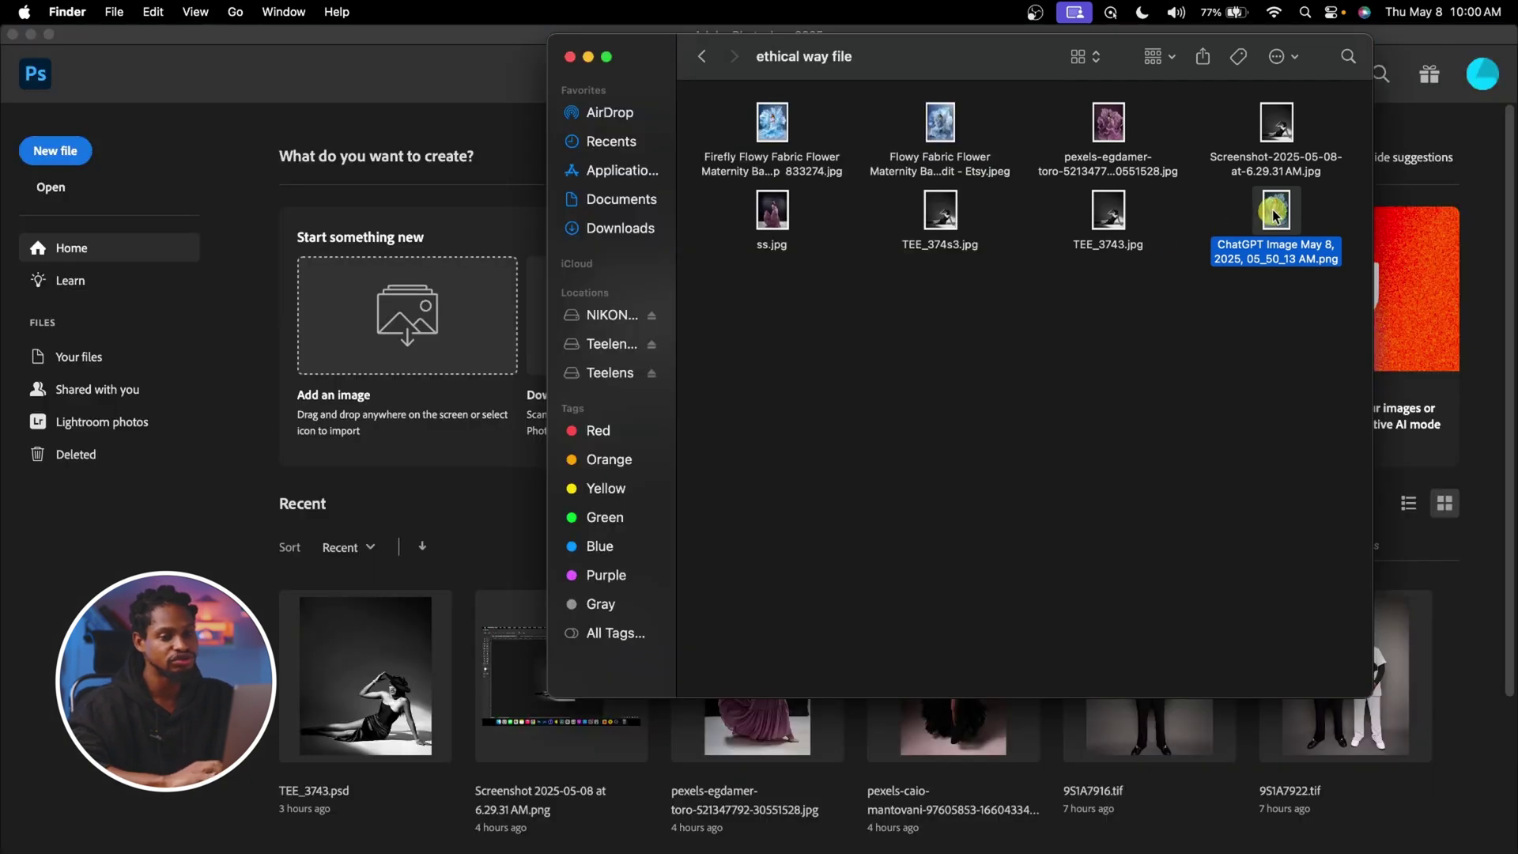
right_click(1274, 215)
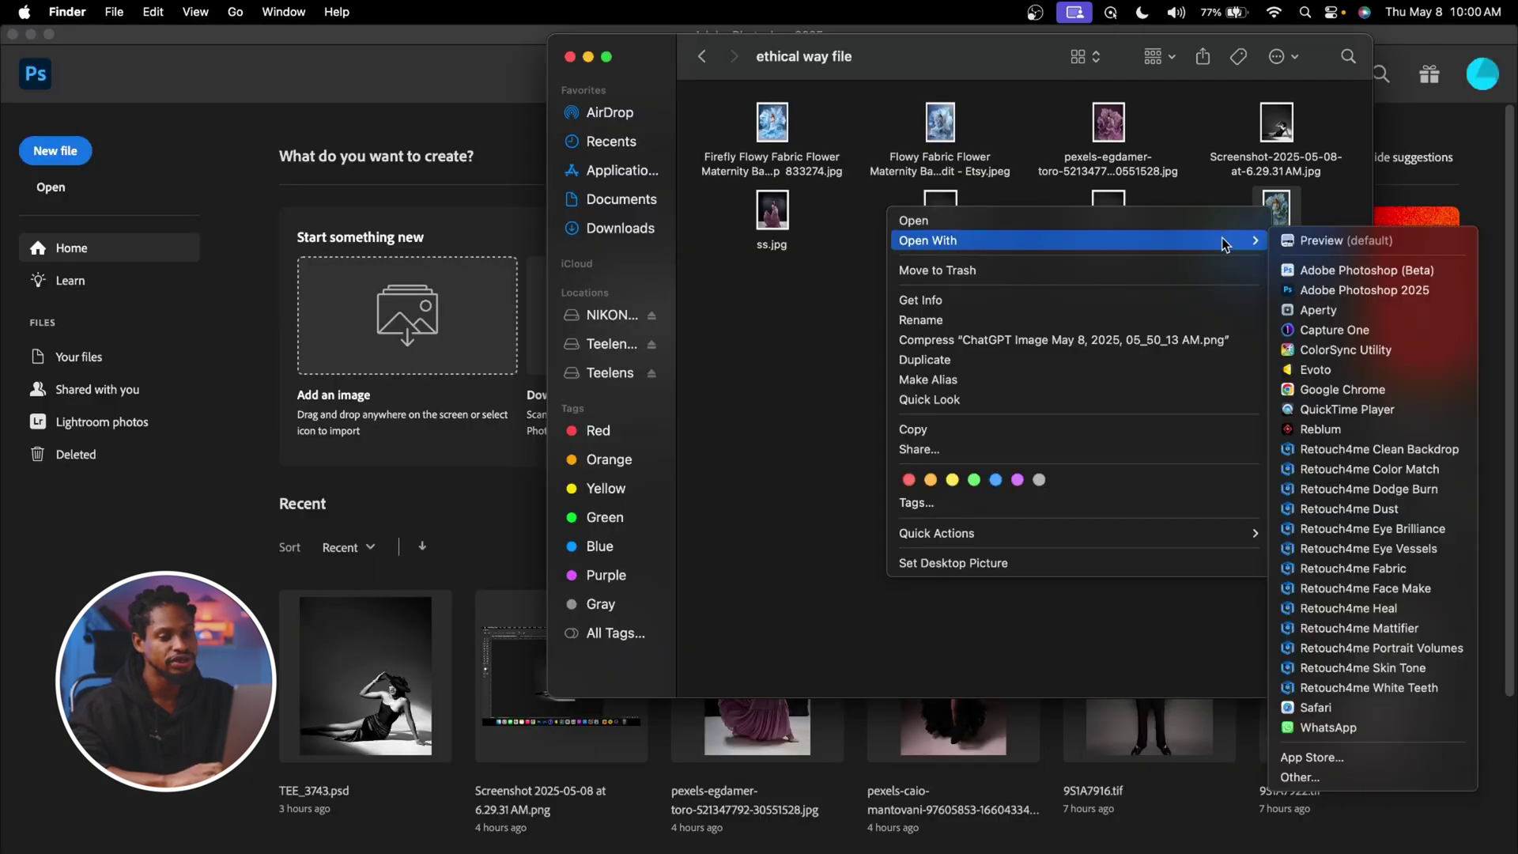
left_click(1336, 292)
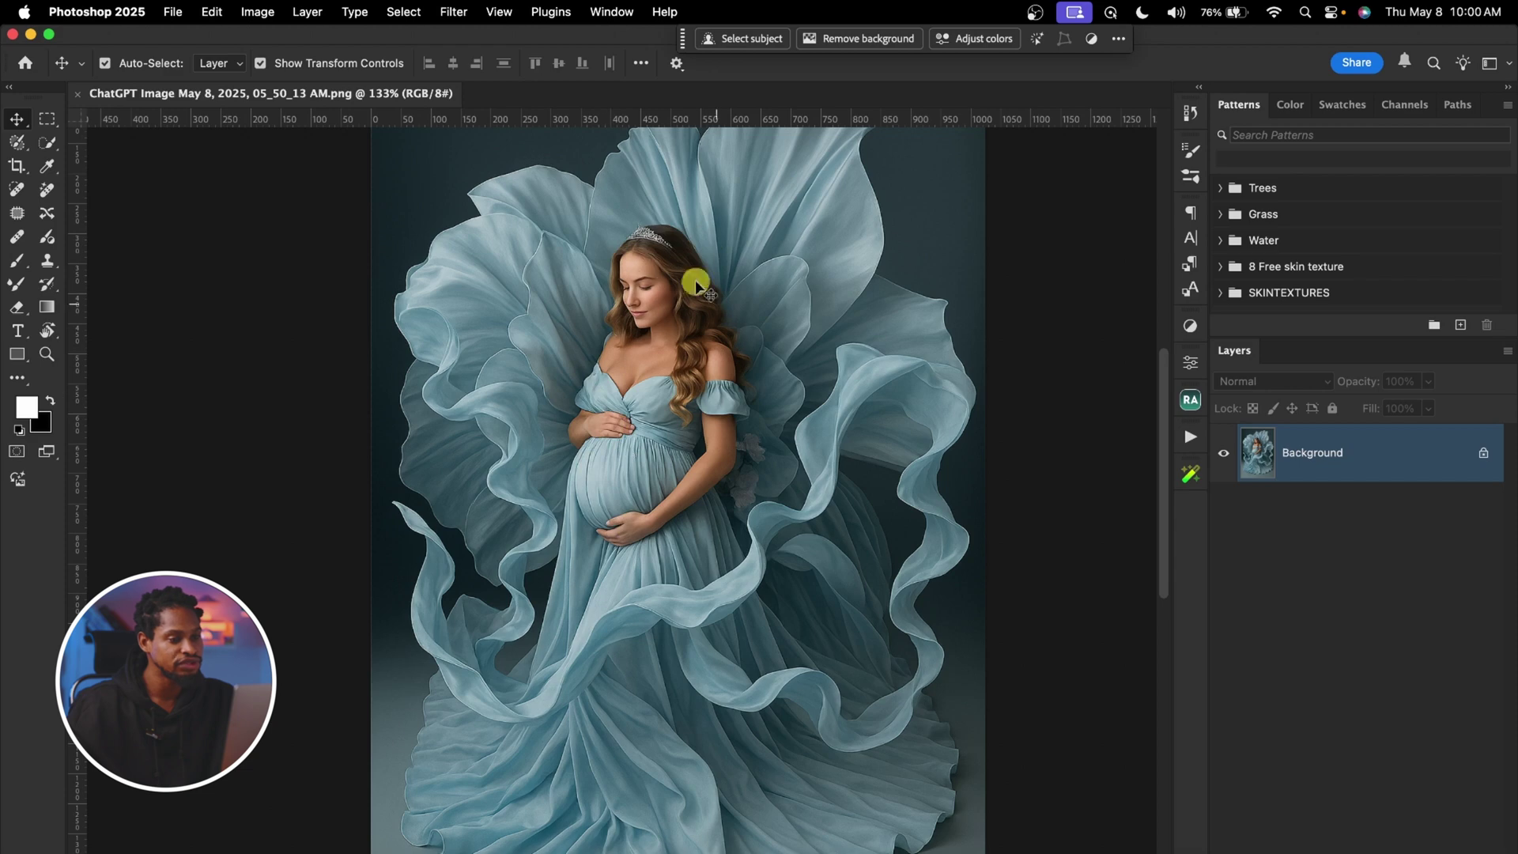
Select the pregnant woman with Quick Selection and run Generative Fill to replace her with fabric
left_click(17, 143)
key("bracketleft")
key("bracketleft")
key("bracketleft")
key("bracketleft")
key("bracketleft")
key("bracketleft")
mouse_move(619, 342)
left_mouse_down()
mouse_move(624, 246)
mouse_move(670, 248)
mouse_move(729, 373)
mouse_move(726, 422)
mouse_move(695, 482)
mouse_move(638, 530)
mouse_move(584, 520)
mouse_move(578, 398)
mouse_move(619, 266)
mouse_move(615, 412)
mouse_move(692, 363)
left_mouse_up()
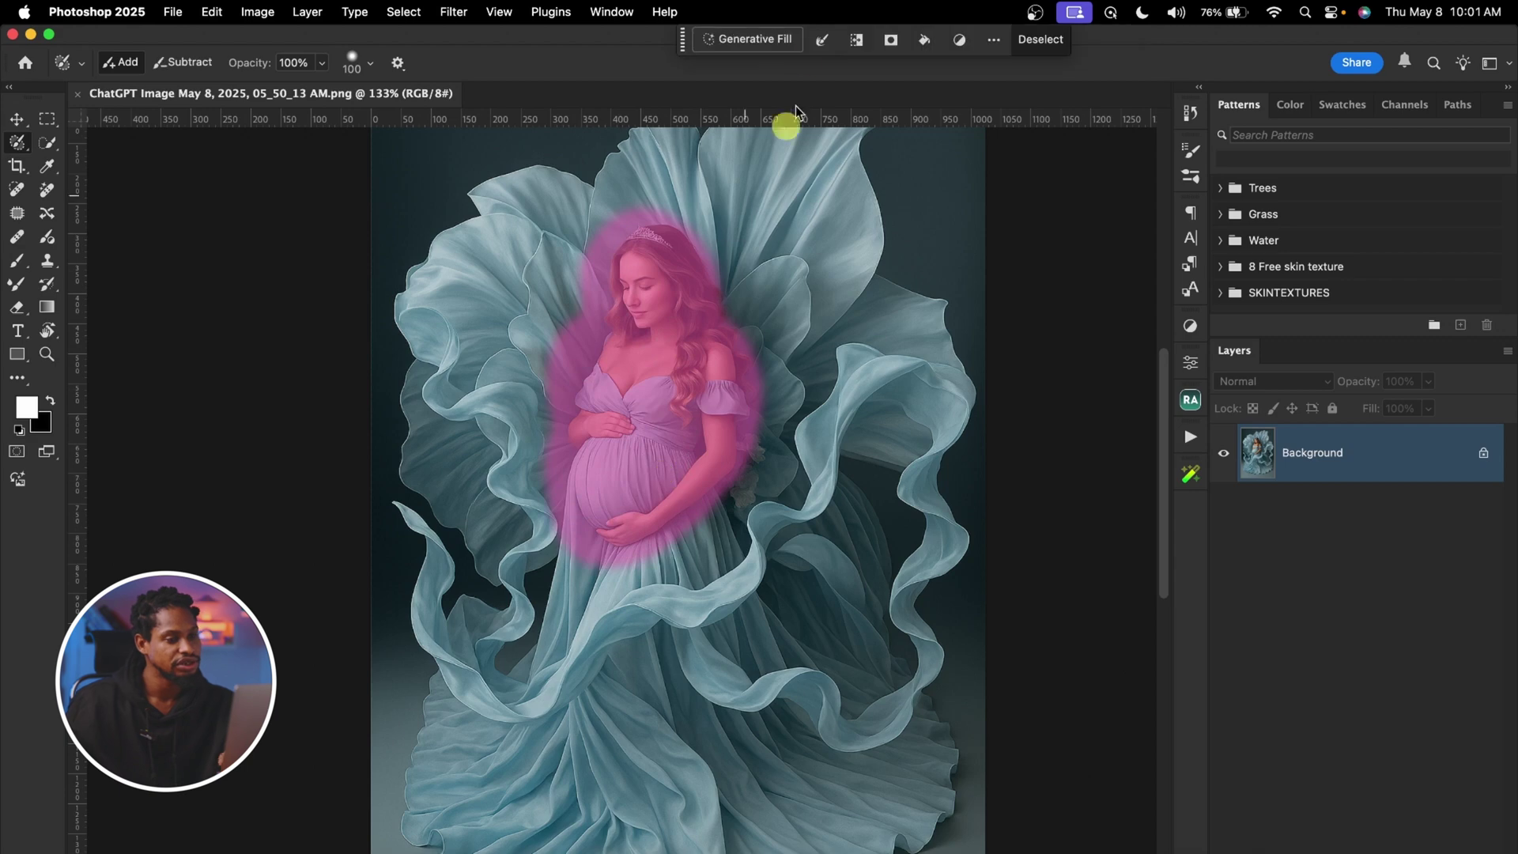
left_click(734, 46)
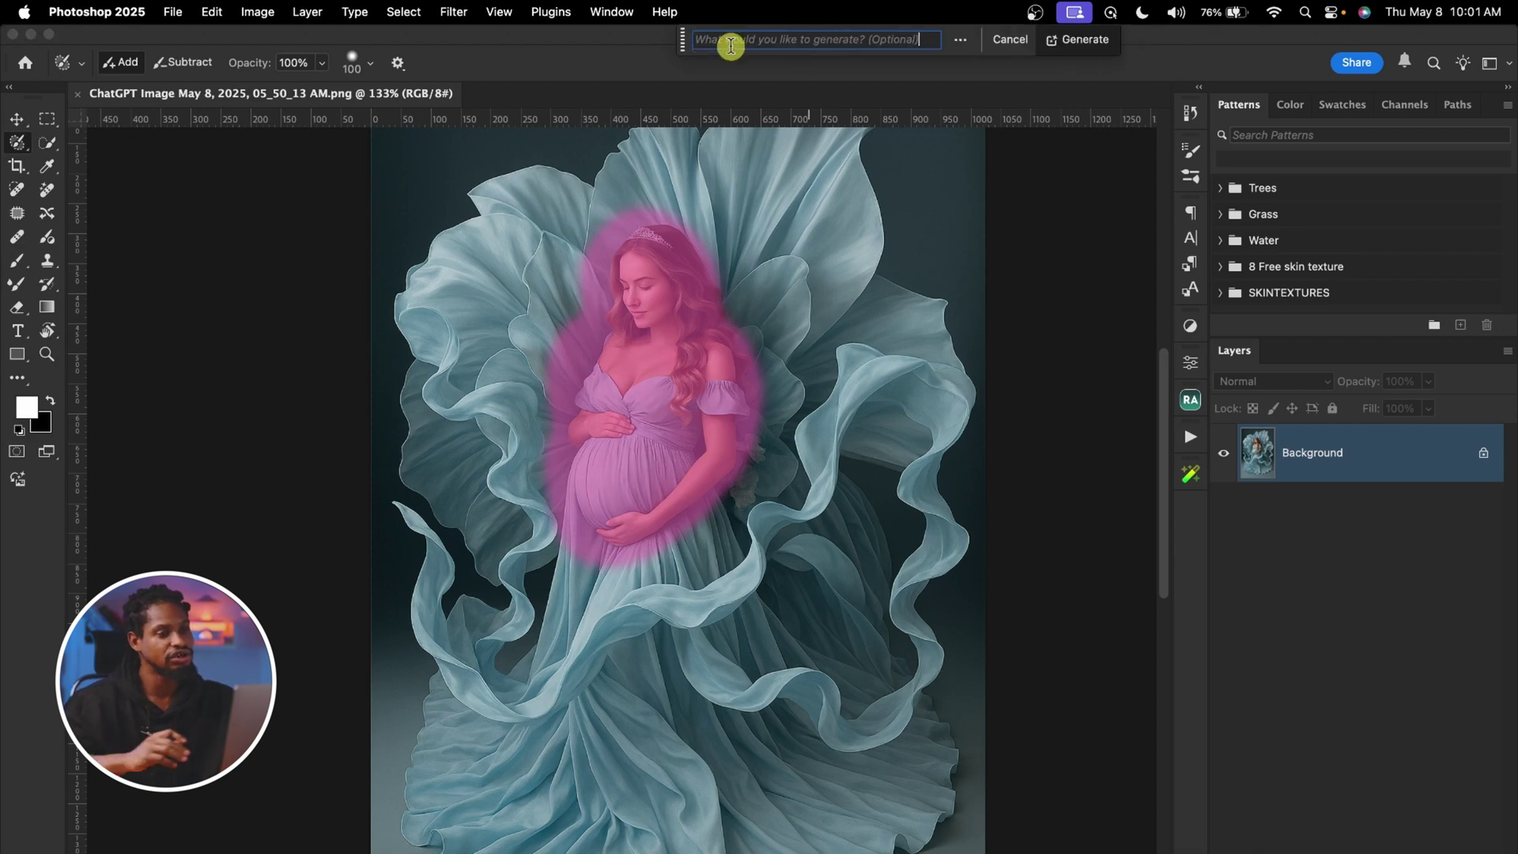
left_click(1084, 39)
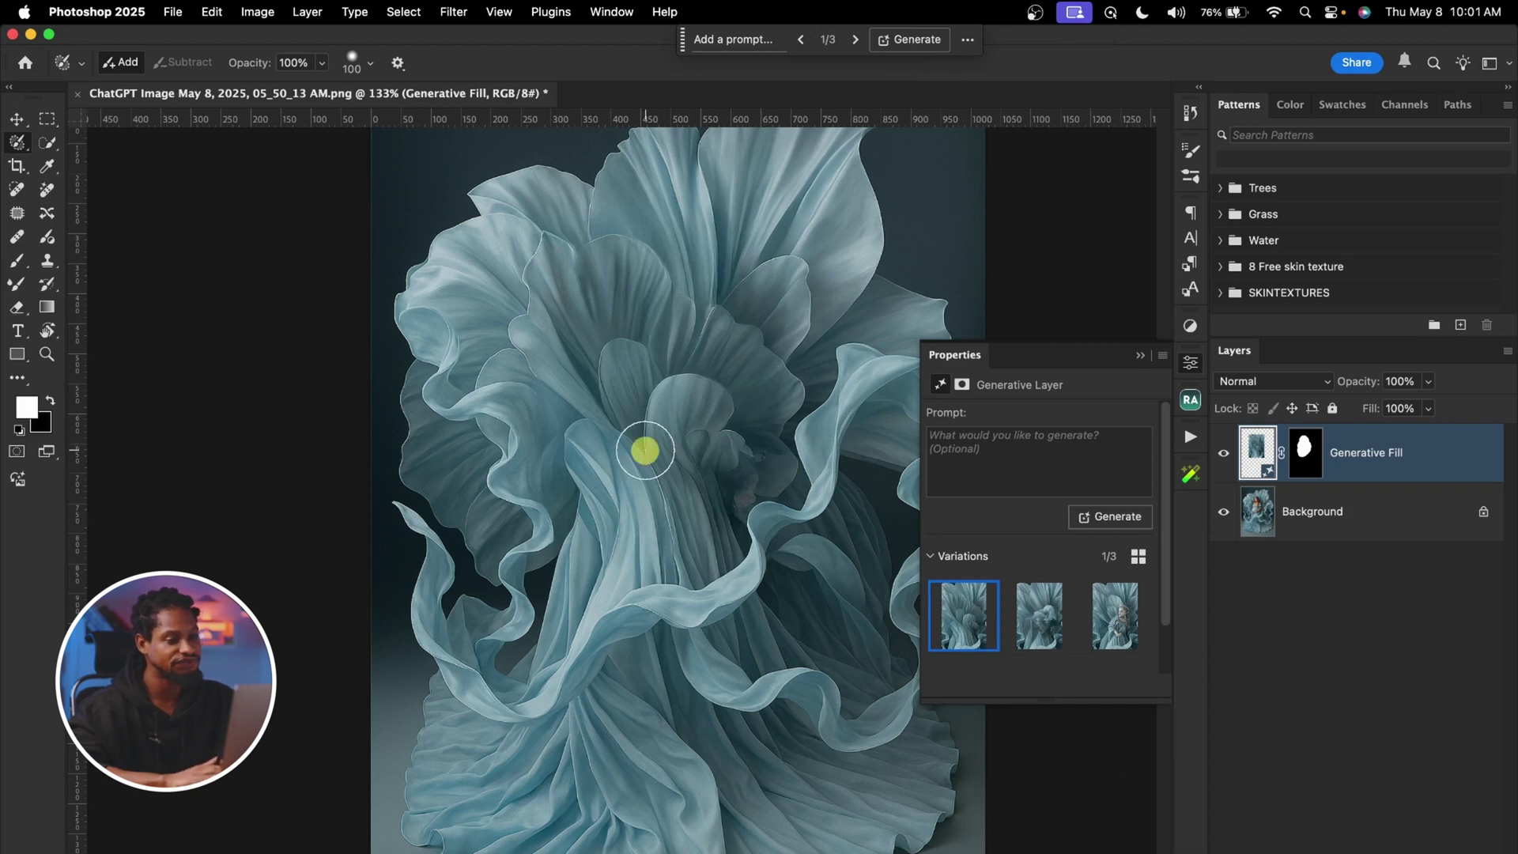
Compare the three fill variations, keep variation 1, and zoom out to the whole image
left_click(1028, 610)
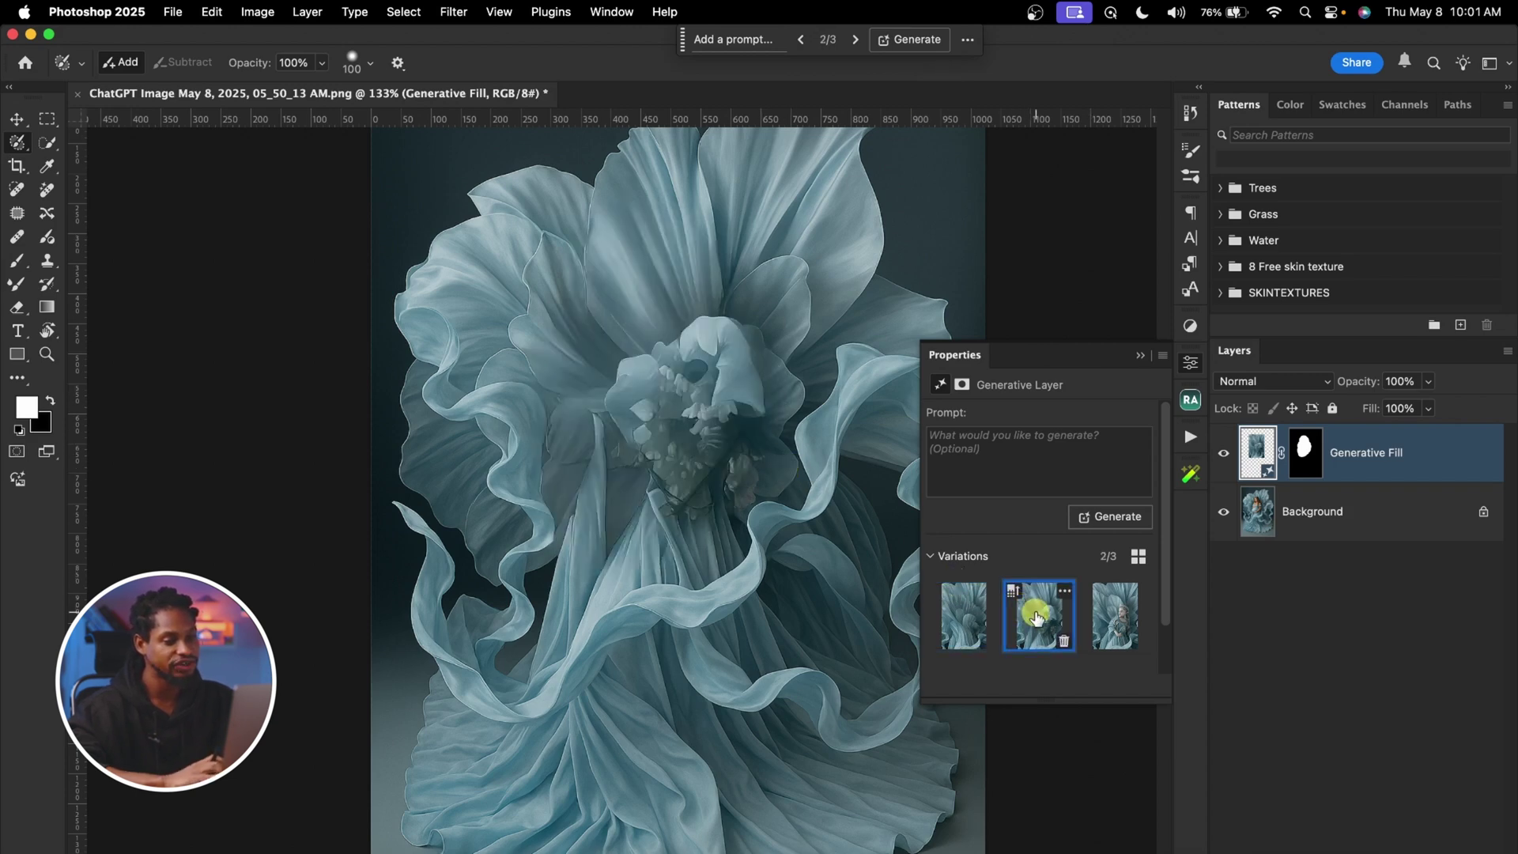
left_click(1138, 620)
left_click(961, 608)
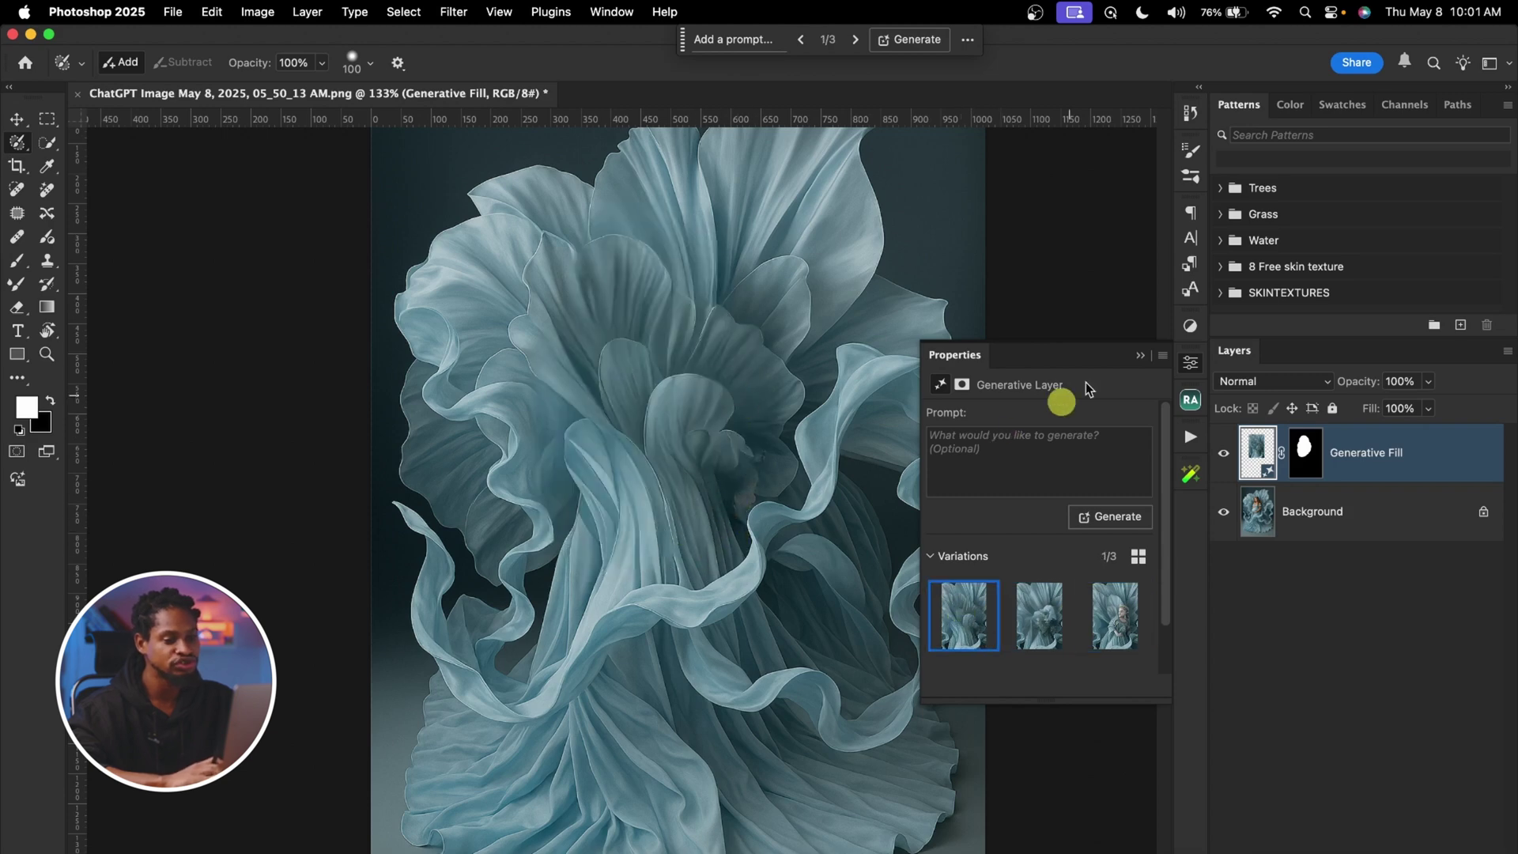
key("z")
left_click_drag(728, 498, 668, 500)
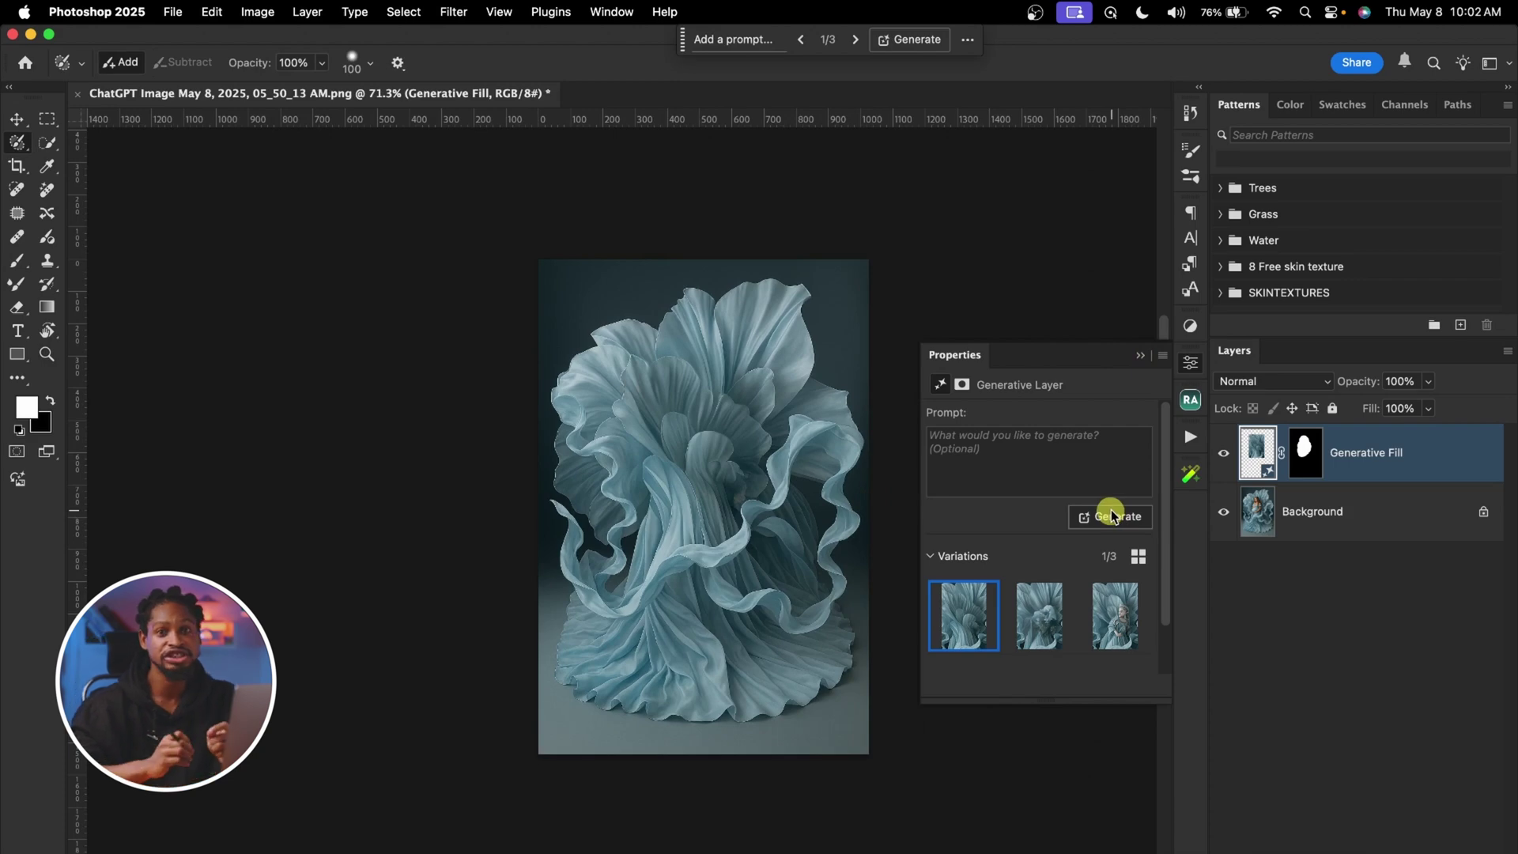
left_click(1144, 357)
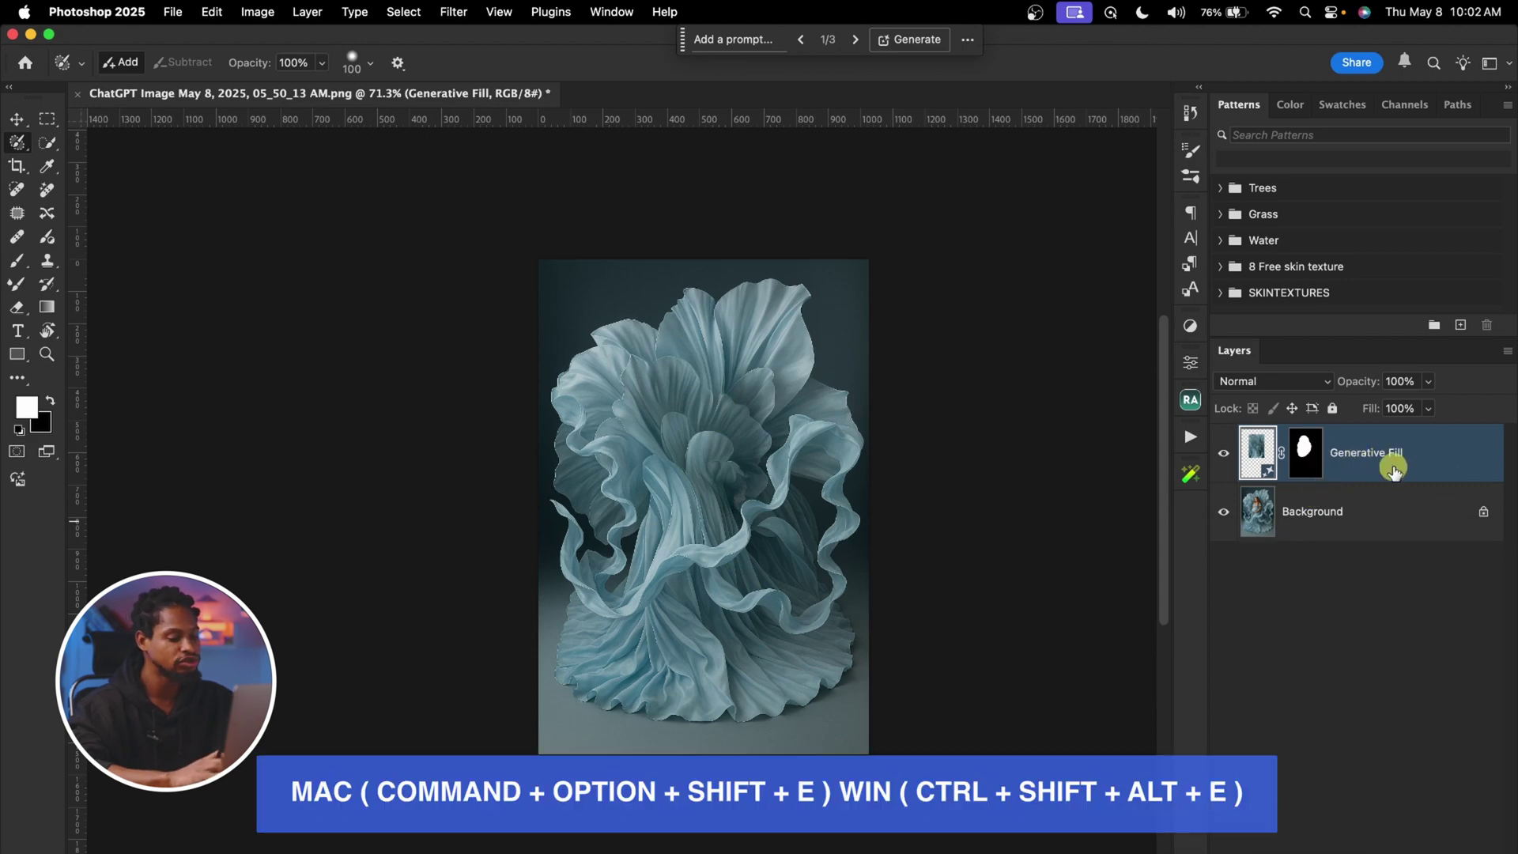
Stamp all visible layers into a new merged layer and export it via Save for Web
key("super+alt+shift+e")
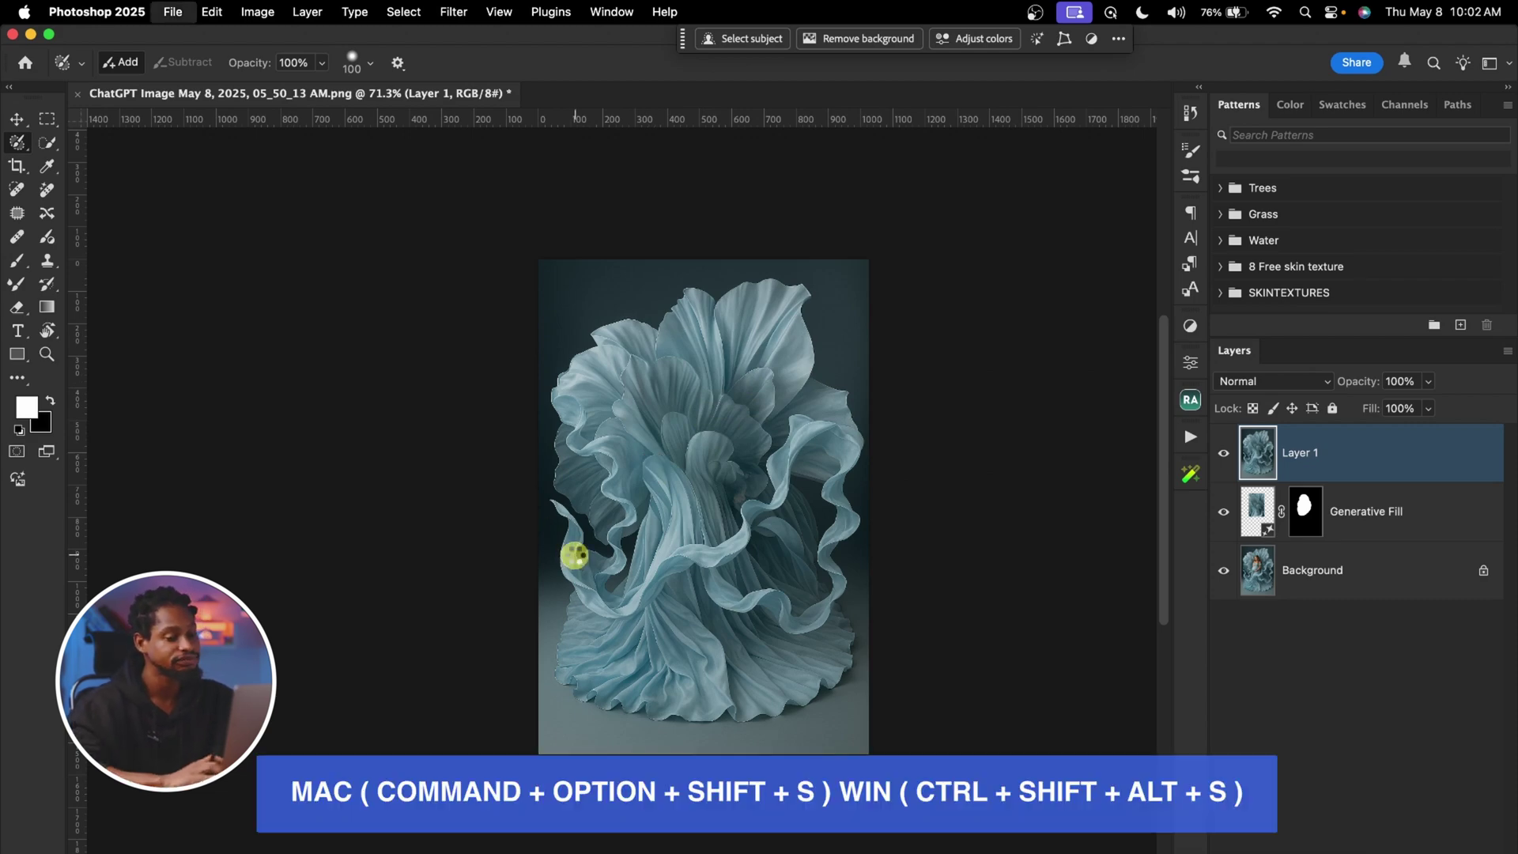
key("super+alt+shift+s")
left_click(852, 715)
left_click(982, 540)
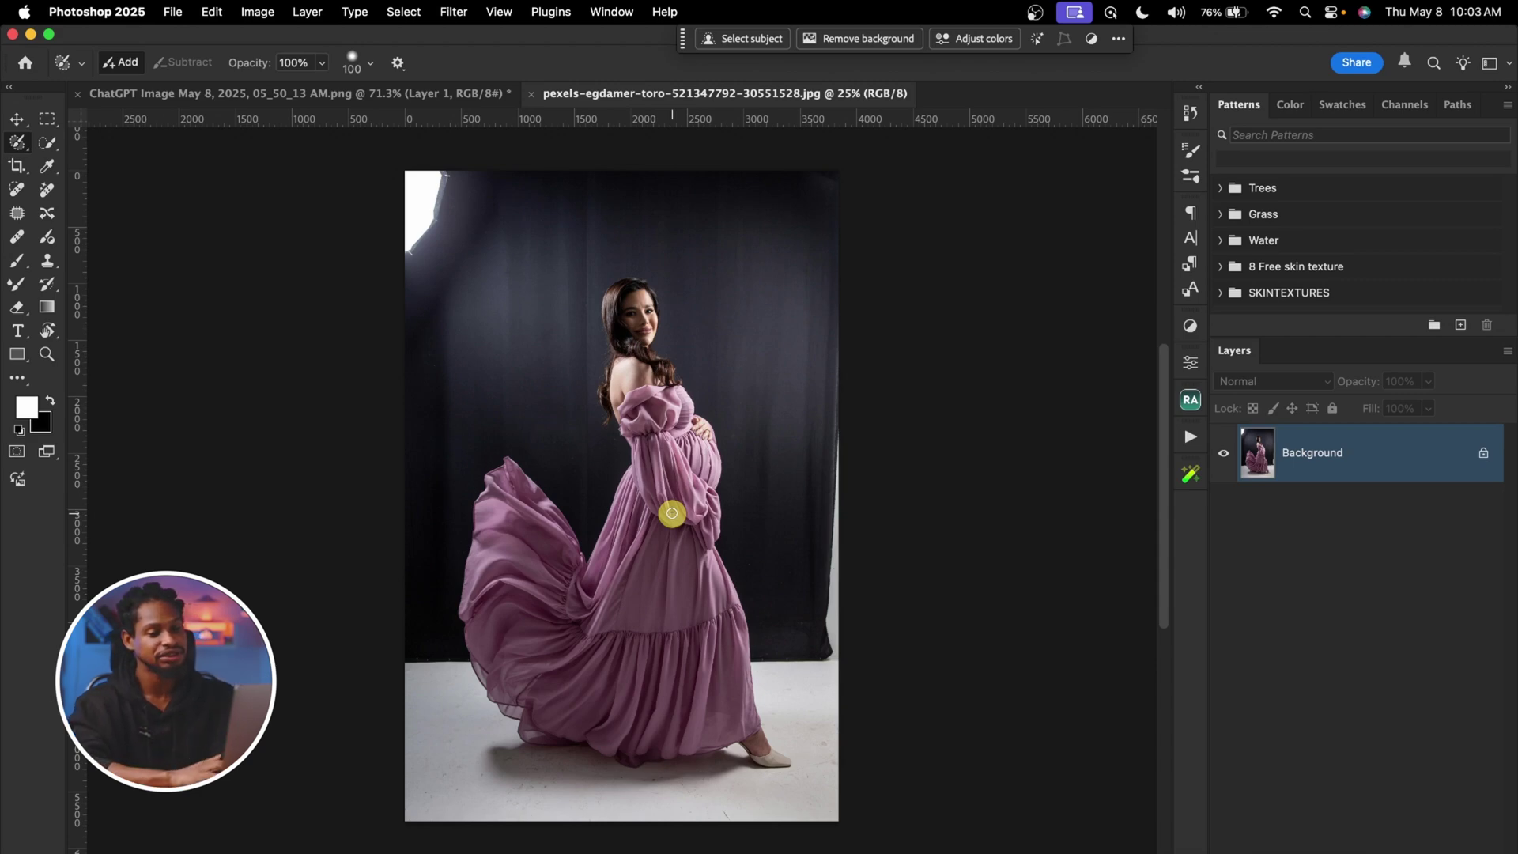
Duplicate the photo onto Layer 1 and set Quick Selection subject detection to detailed cloud
key("super+j")
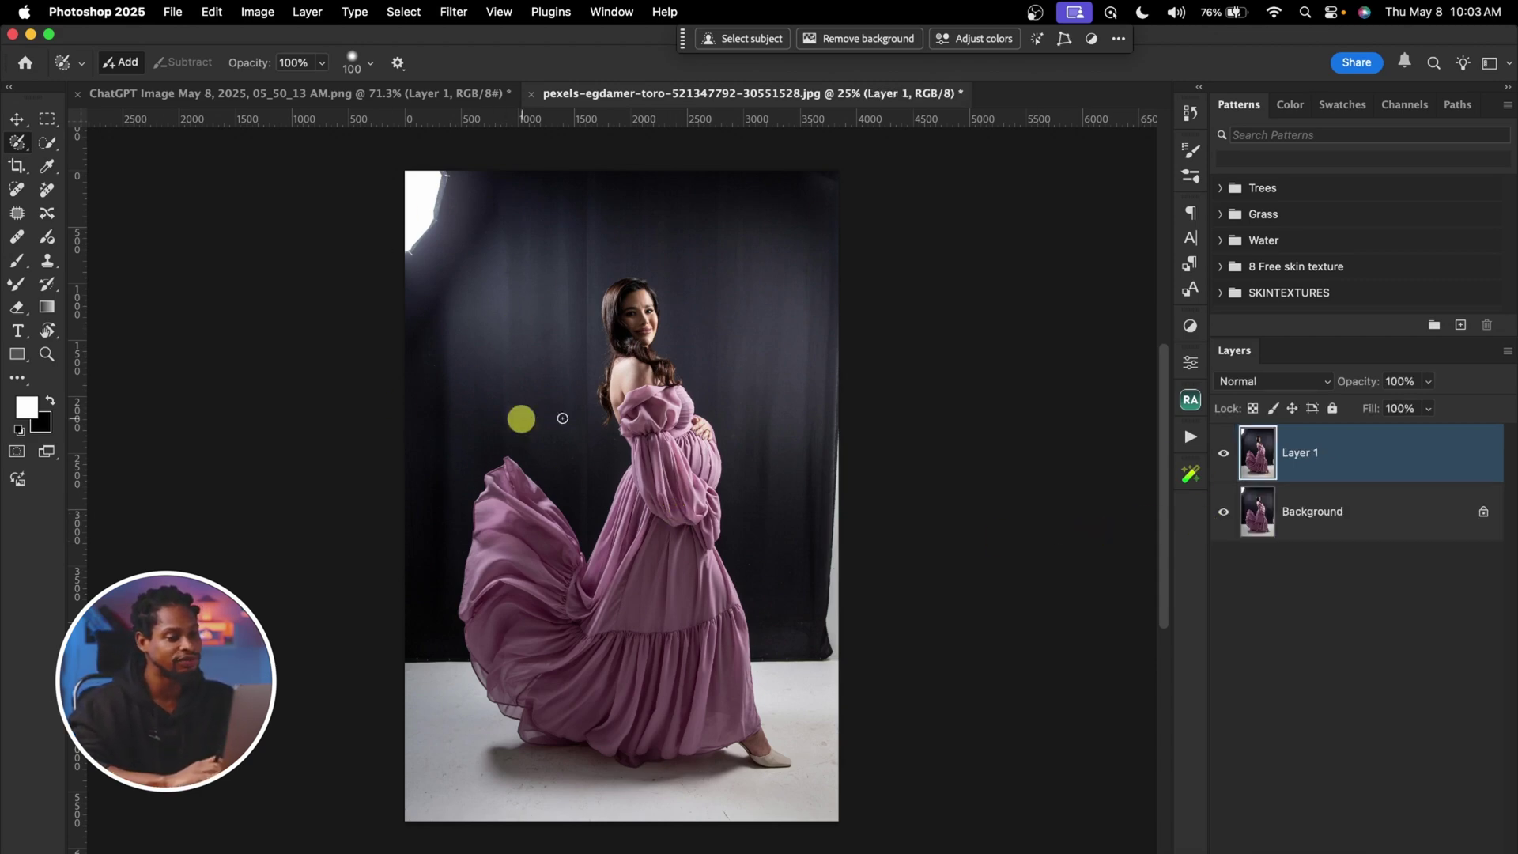
left_click(45, 145)
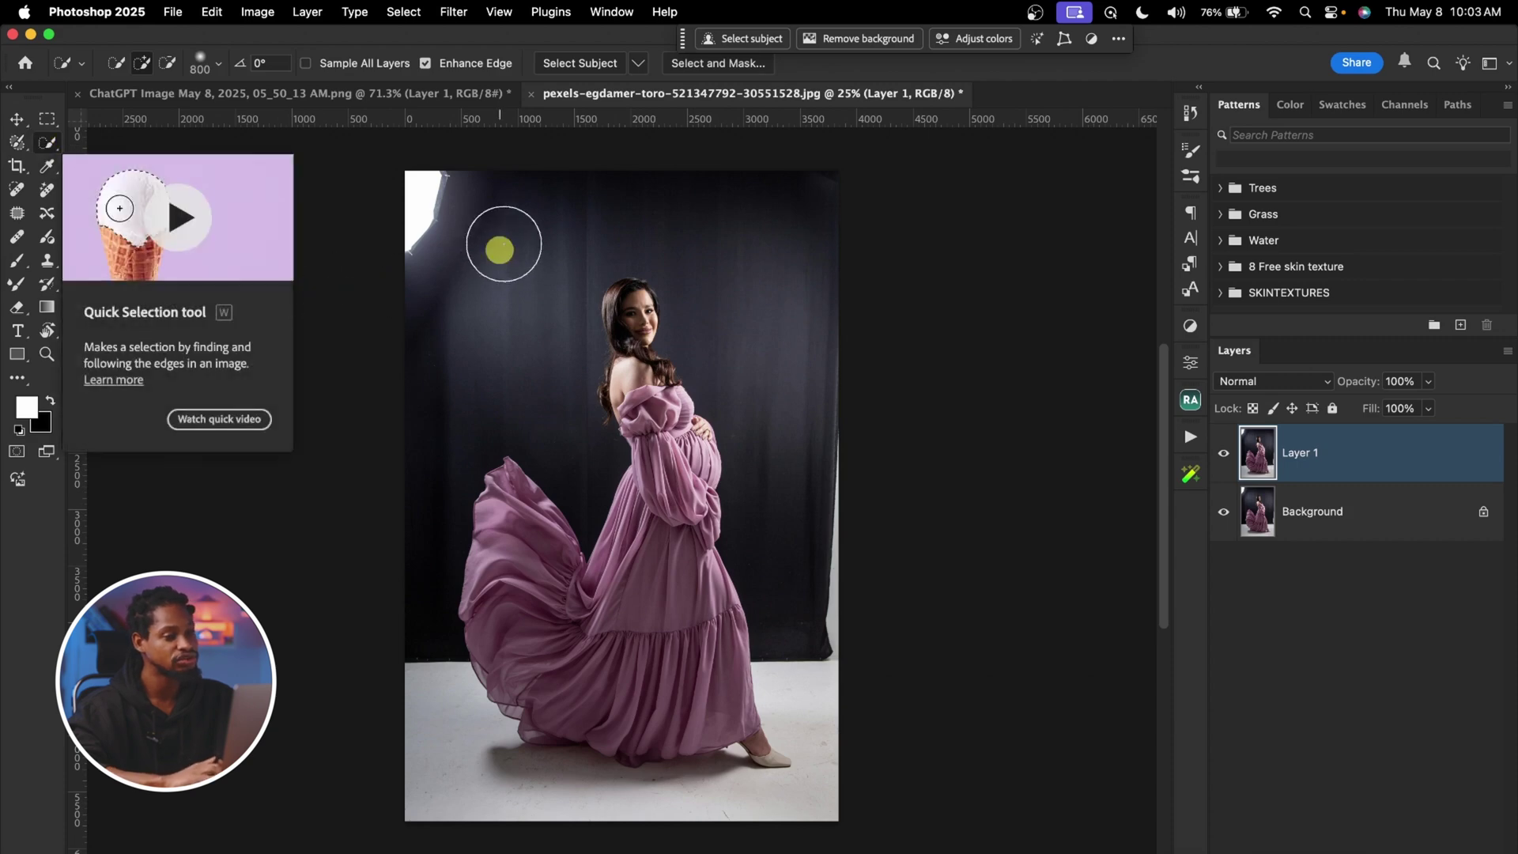
left_click(637, 68)
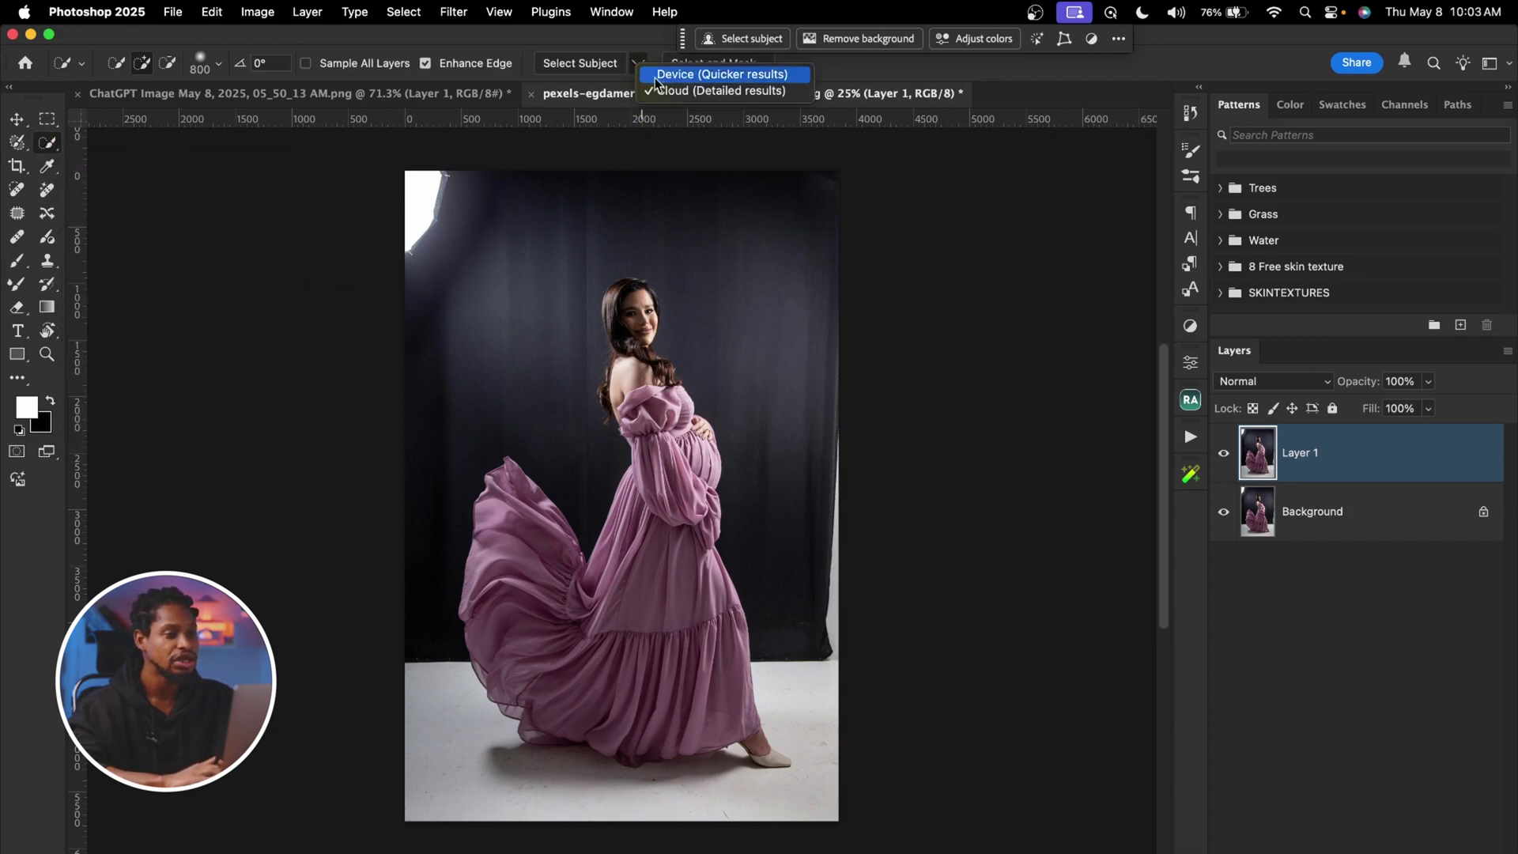
left_click(745, 91)
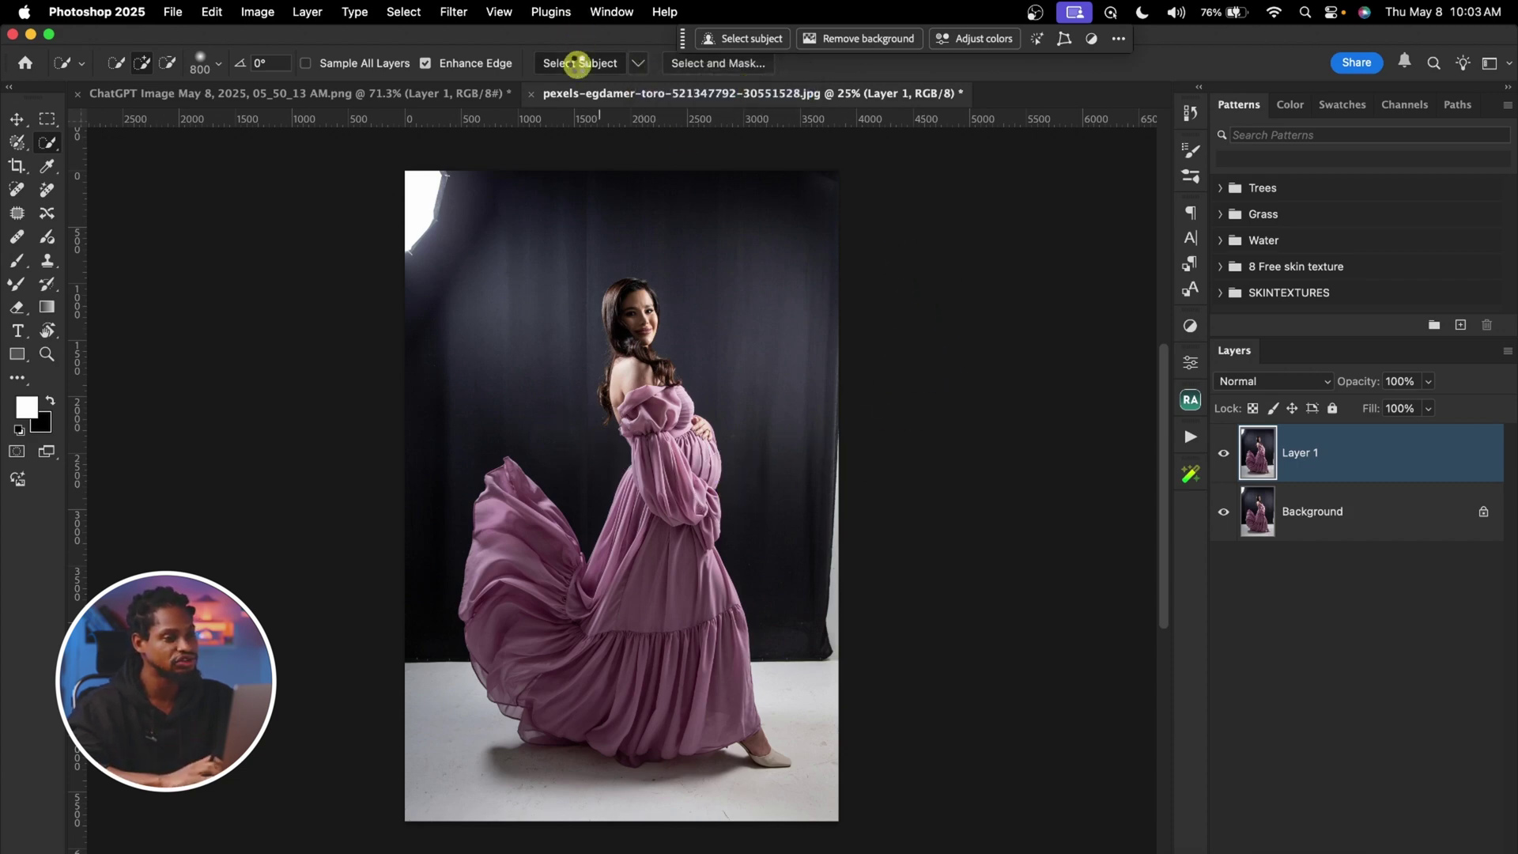
Select the woman, invert the selection, and copy the backdrop onto Layer 2
left_click(577, 64)
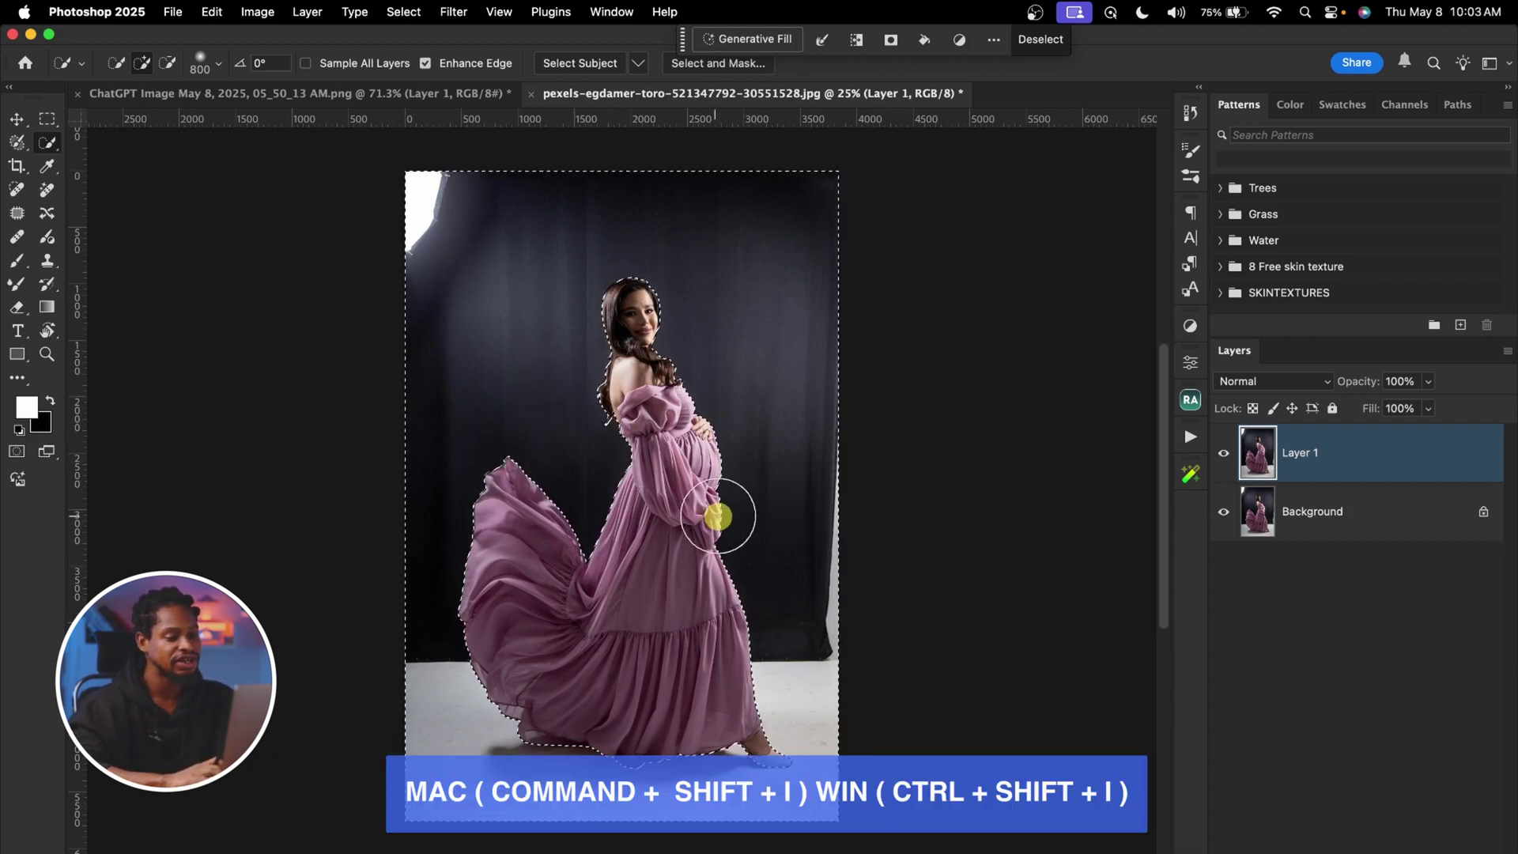
key("super+shift+i")
key("super+j")
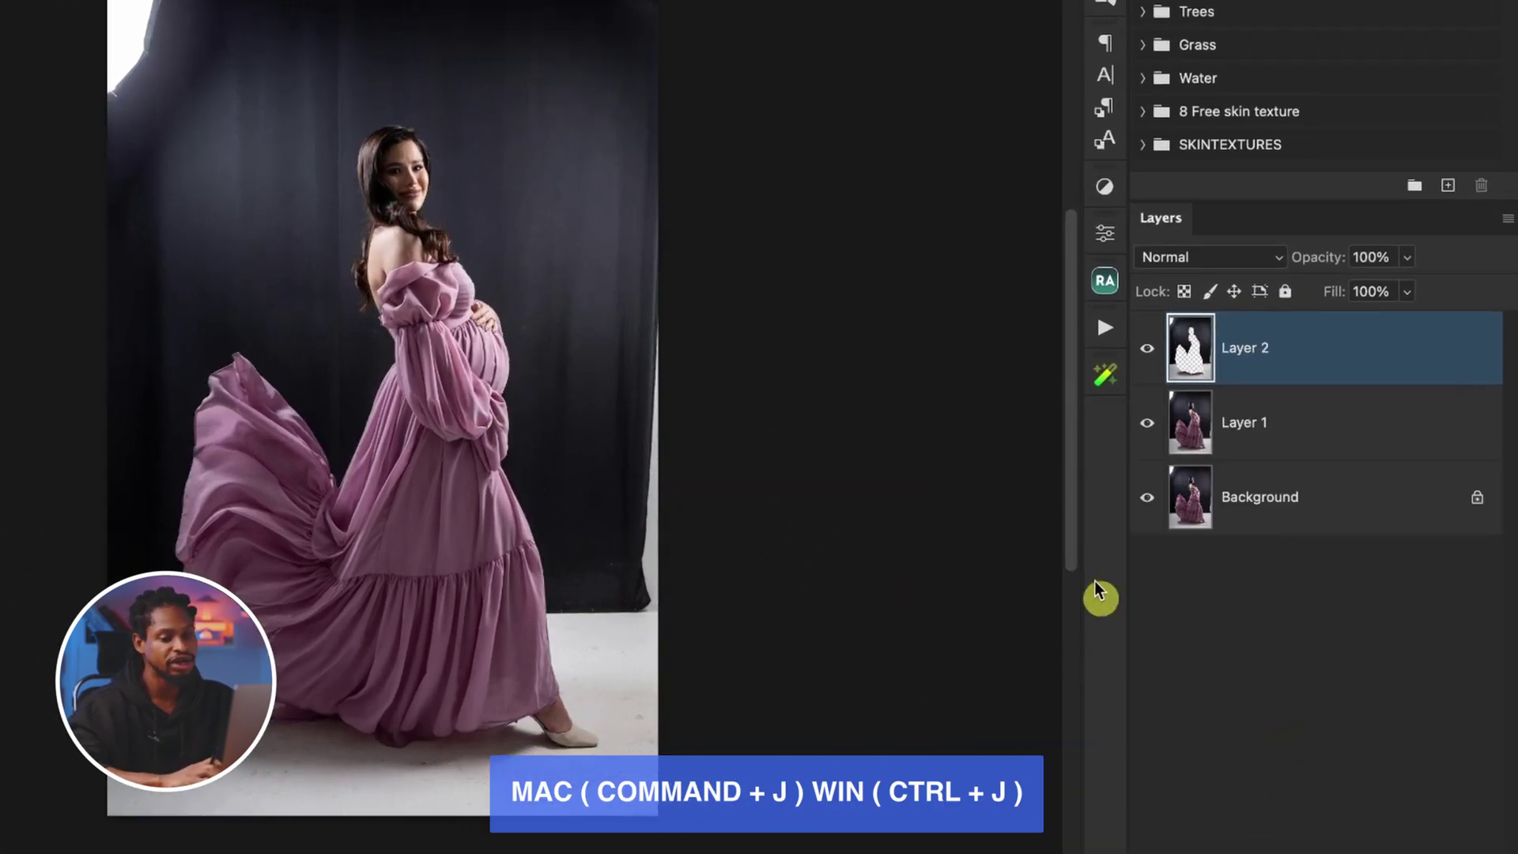
Hide and reshow Layer 1 and Background to inspect the cut-out backdrop on Layer 2
left_click(1146, 423)
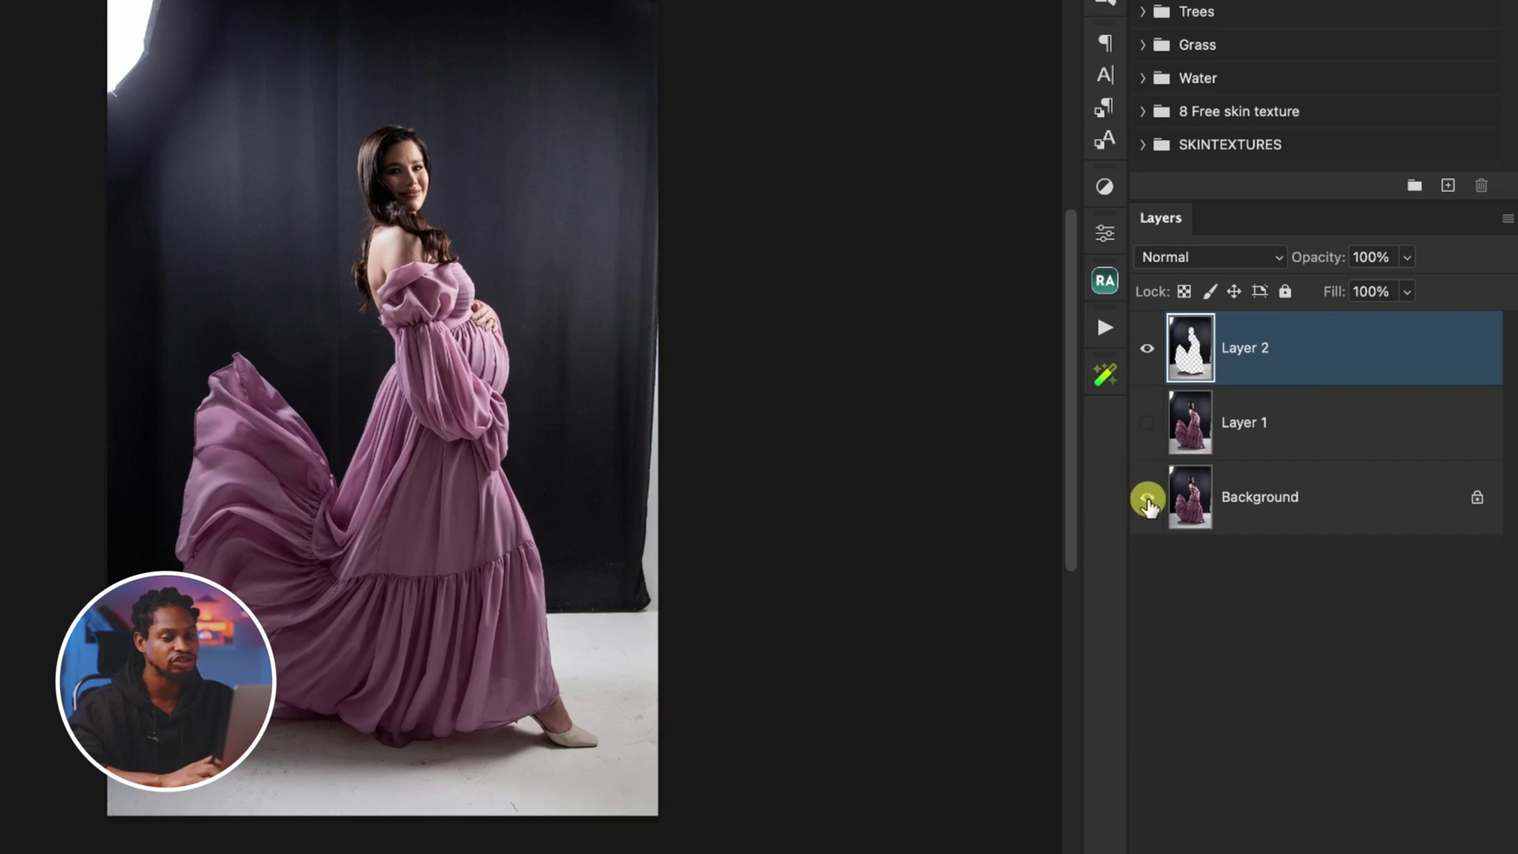
left_click(1146, 497)
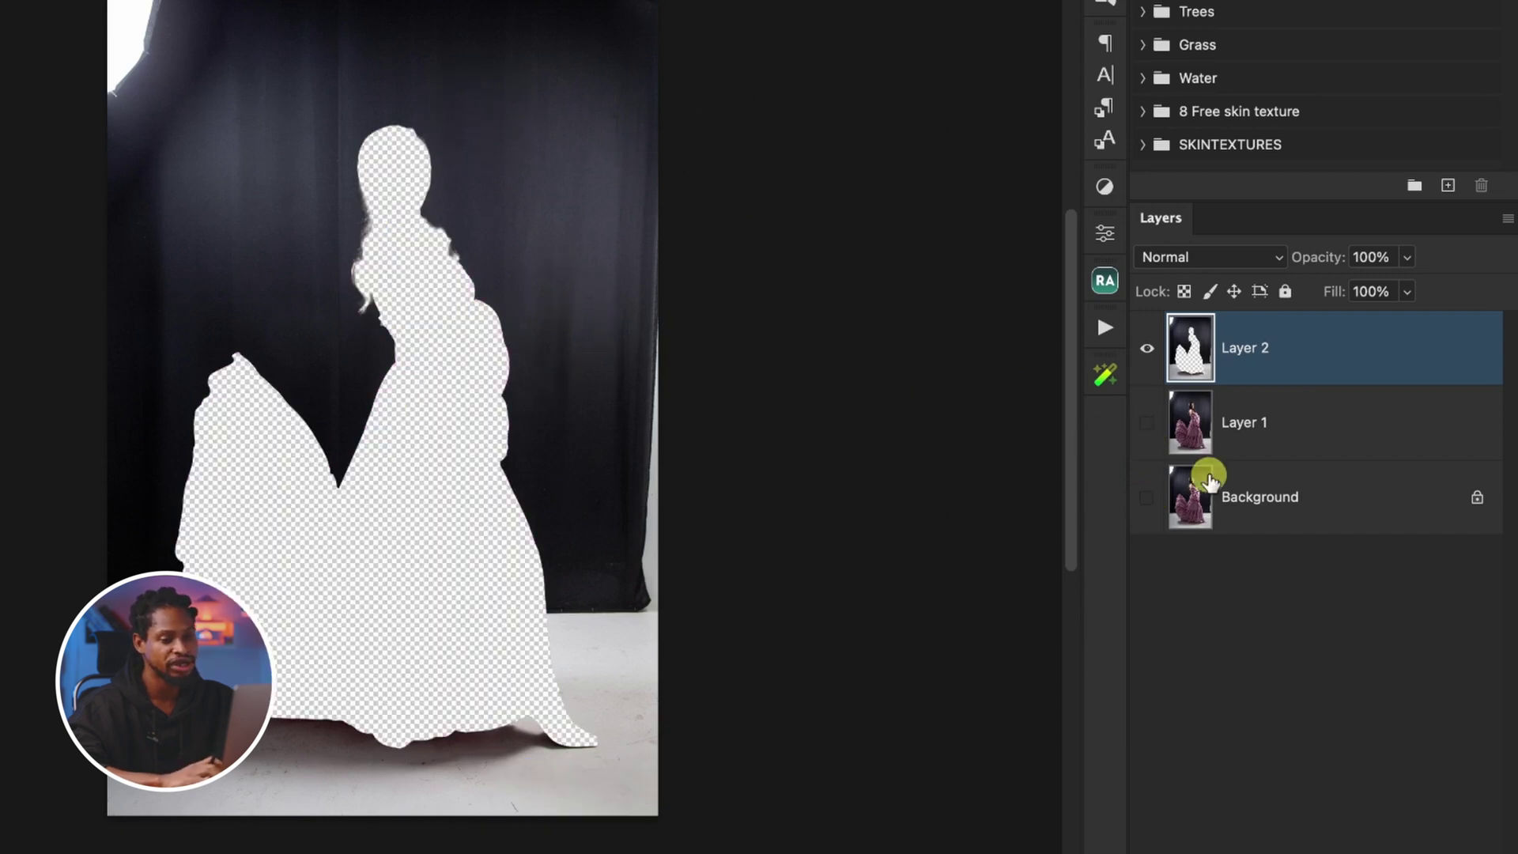
left_click(1146, 497)
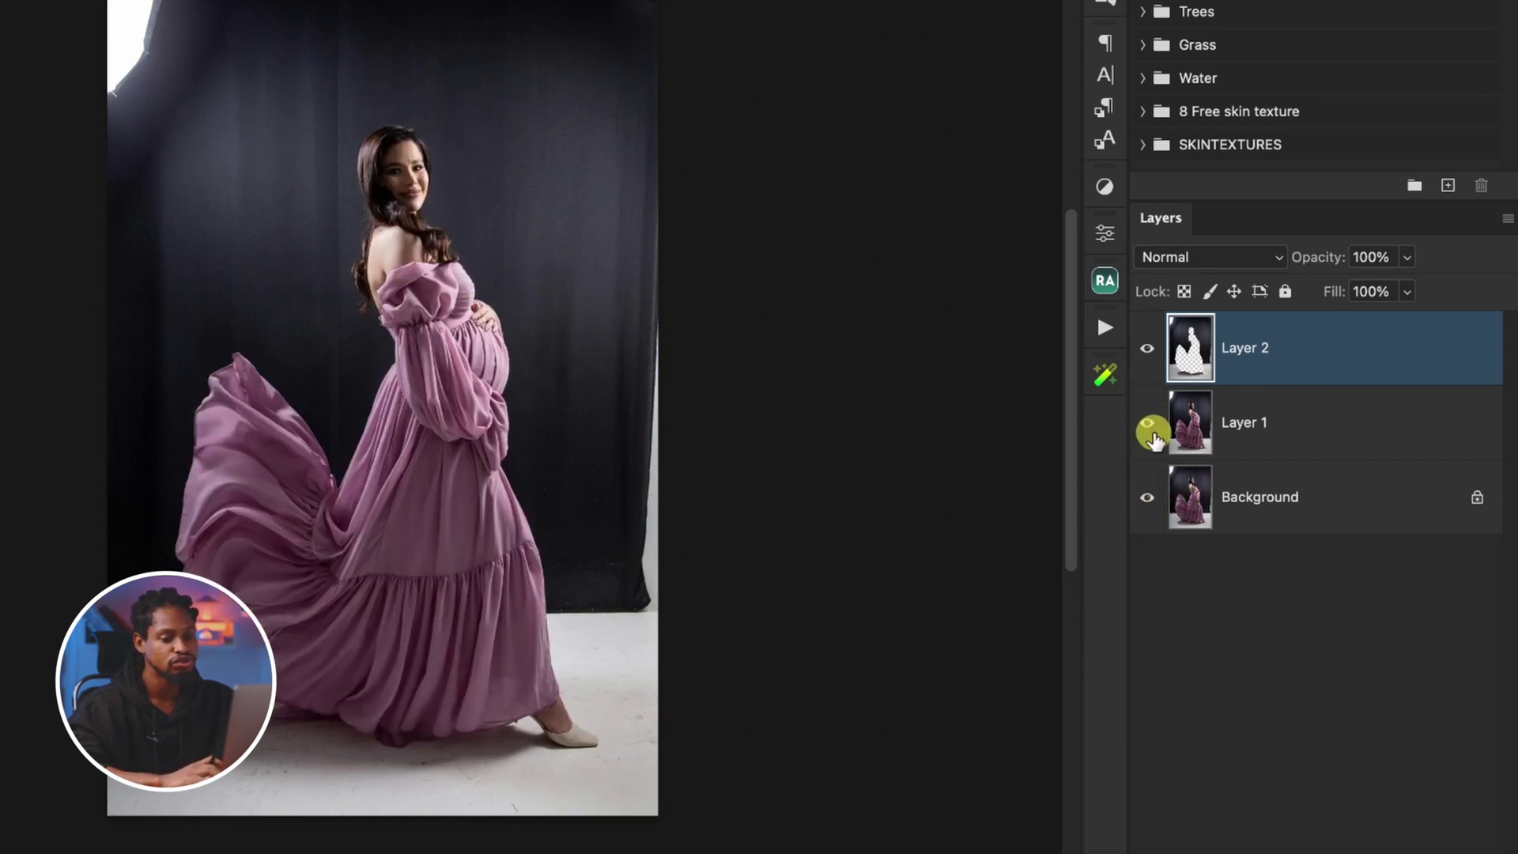
Rename Layer 1 to 'subject' and Layer 2 to 'background', then load background's outline
double_click(1242, 424)
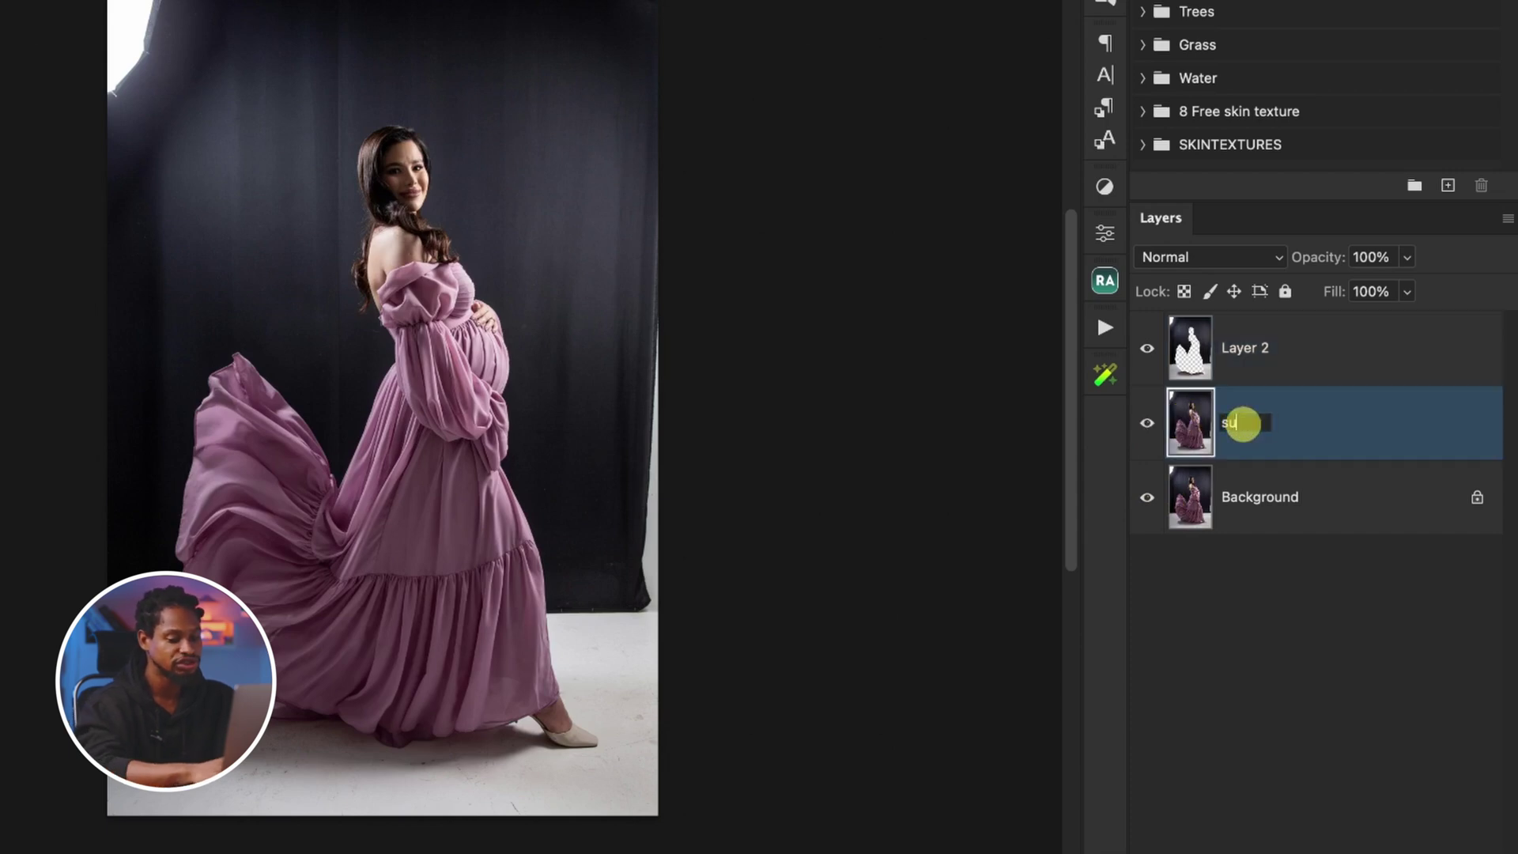
type("subject")
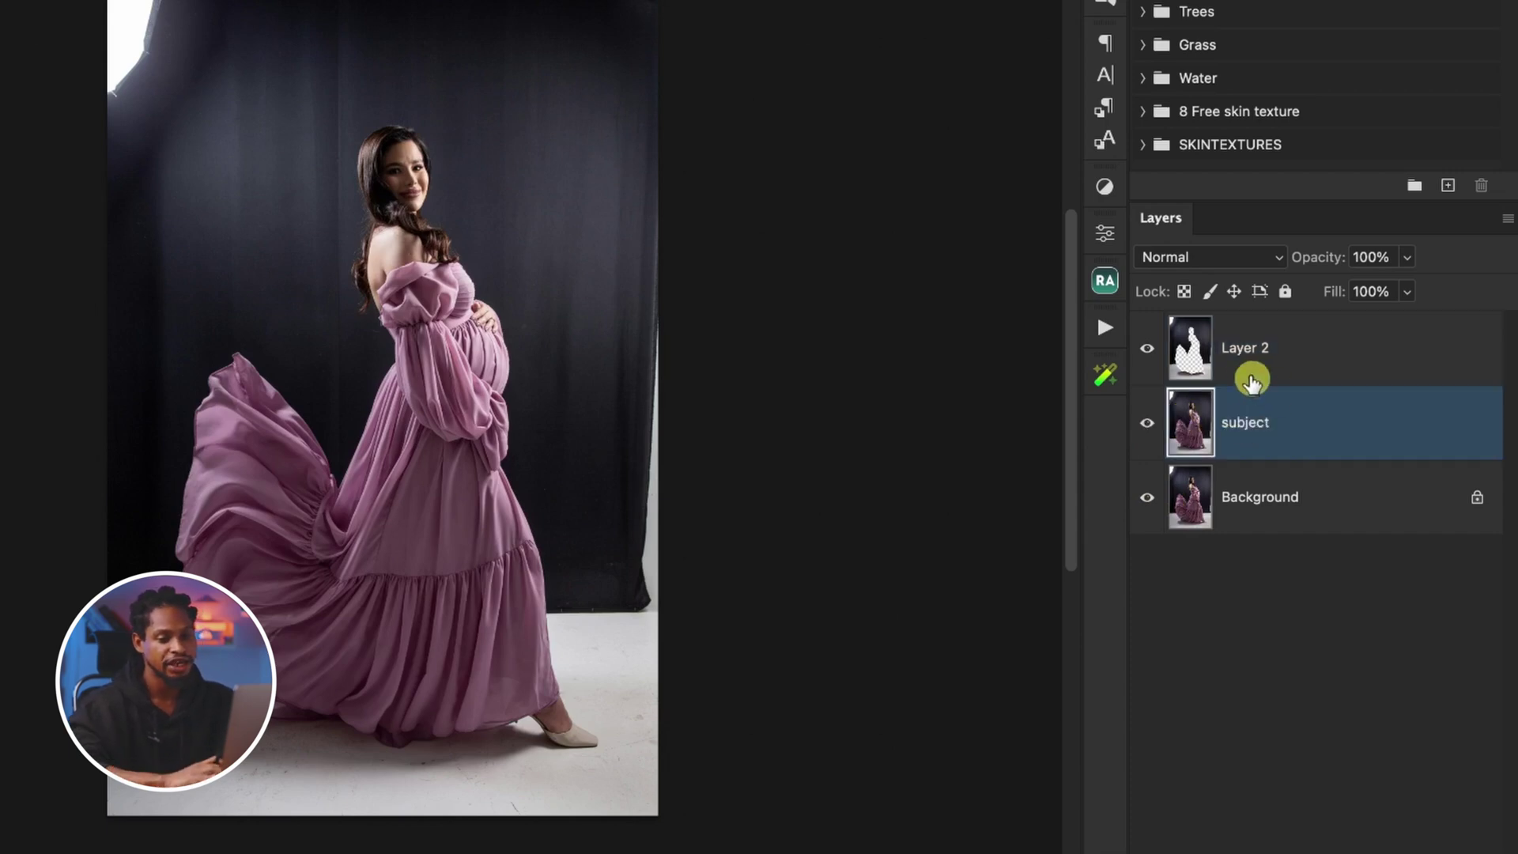
double_click(1245, 349)
type("backg")
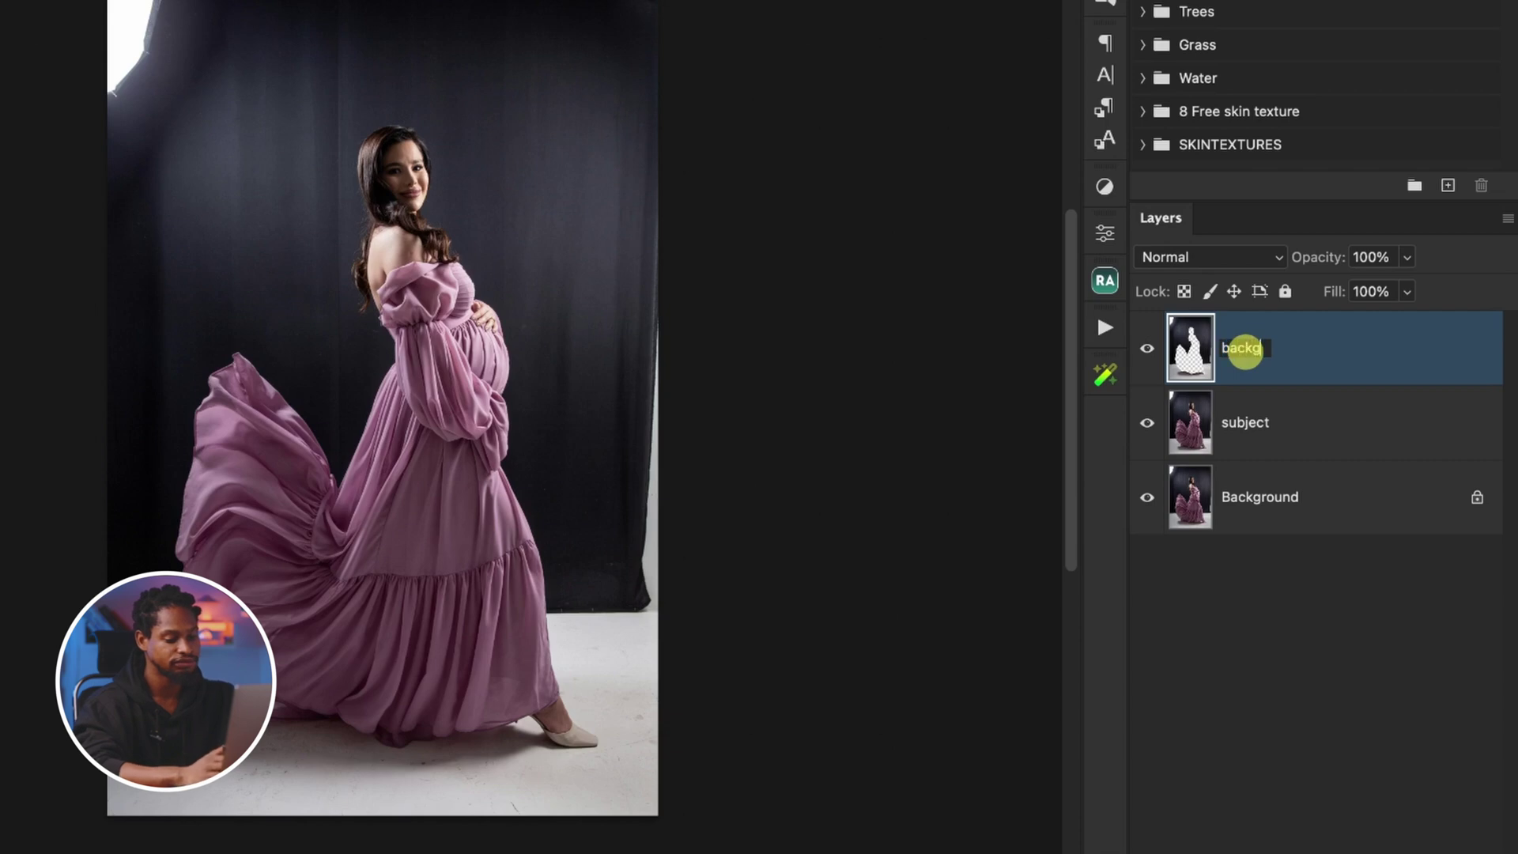
type("round")
left_click(1233, 415)
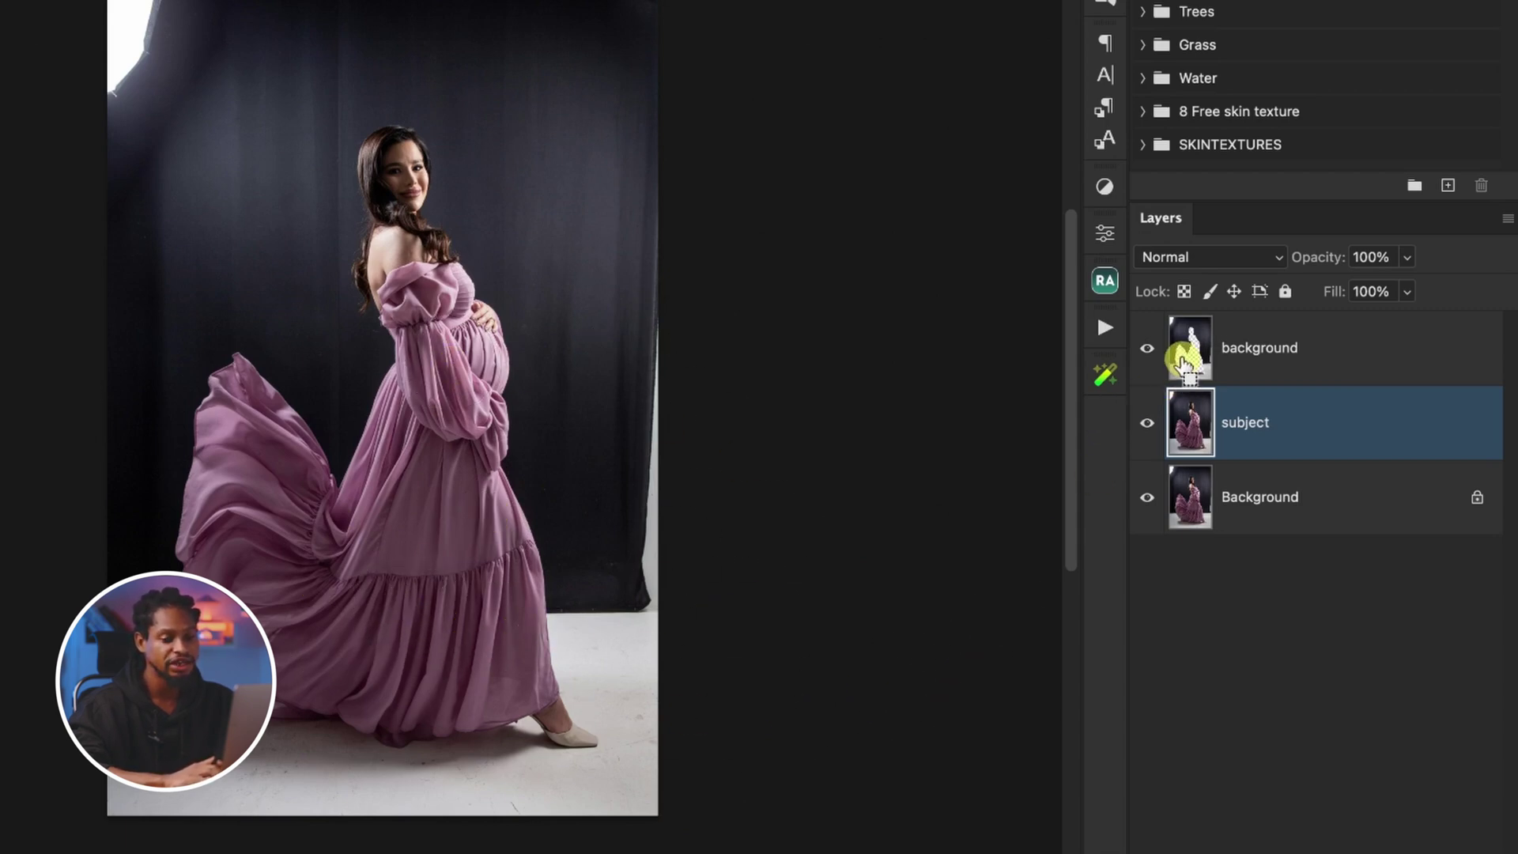
left_click(1190, 360, "super")
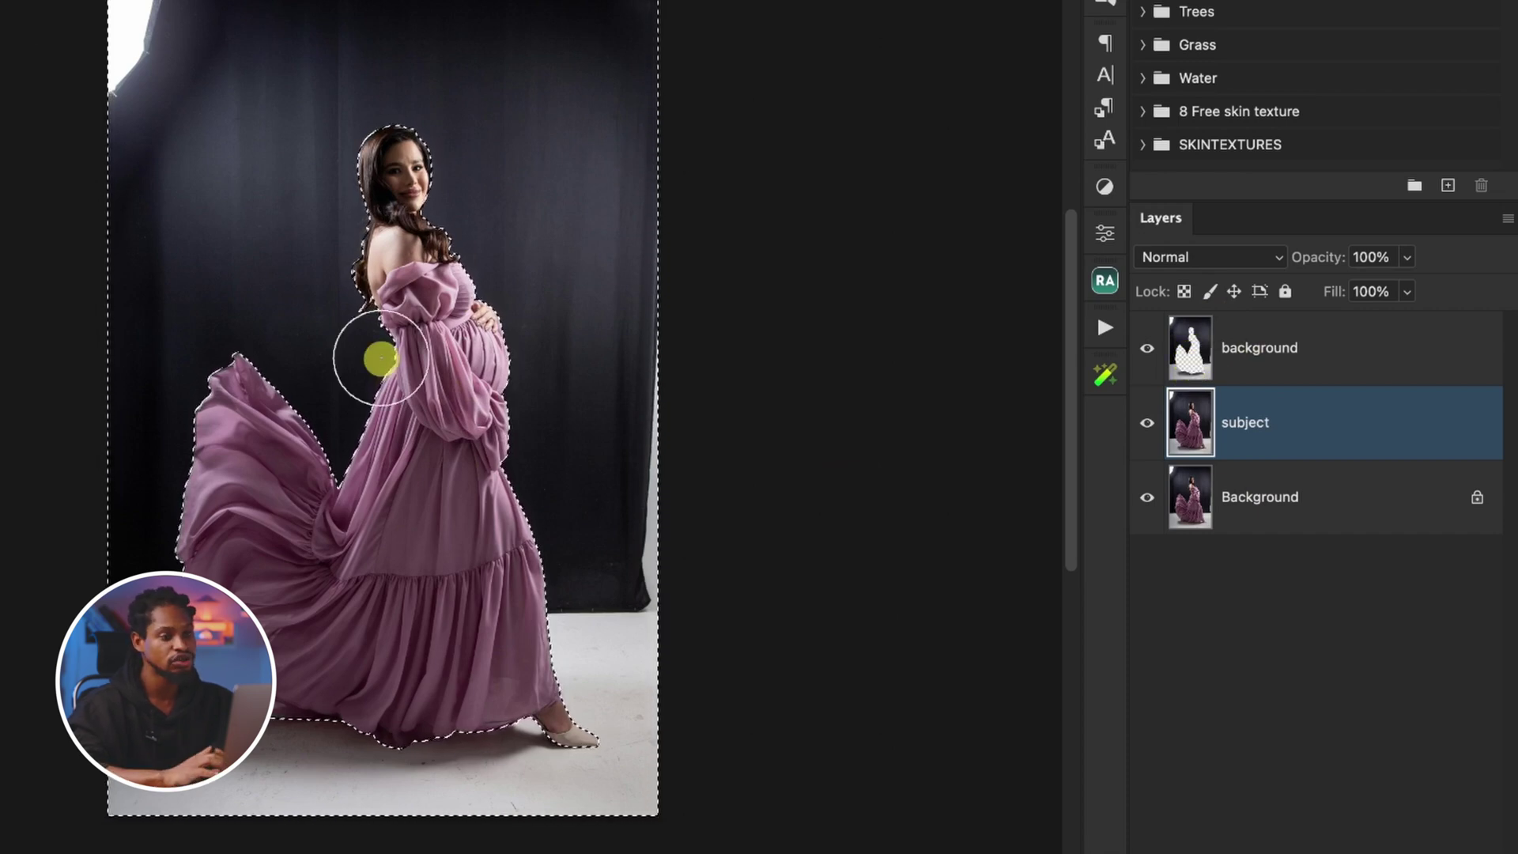
Invert the selection back to the woman and refine its edges with Quick Selection
mouse_move(373, 362)
left_mouse_down()
mouse_move(373, 399)
mouse_move(419, 191)
mouse_move(425, 322)
mouse_move(341, 272)
mouse_move(423, 548)
mouse_move(415, 438)
mouse_move(556, 293)
mouse_move(472, 296)
mouse_move(428, 393)
left_mouse_up()
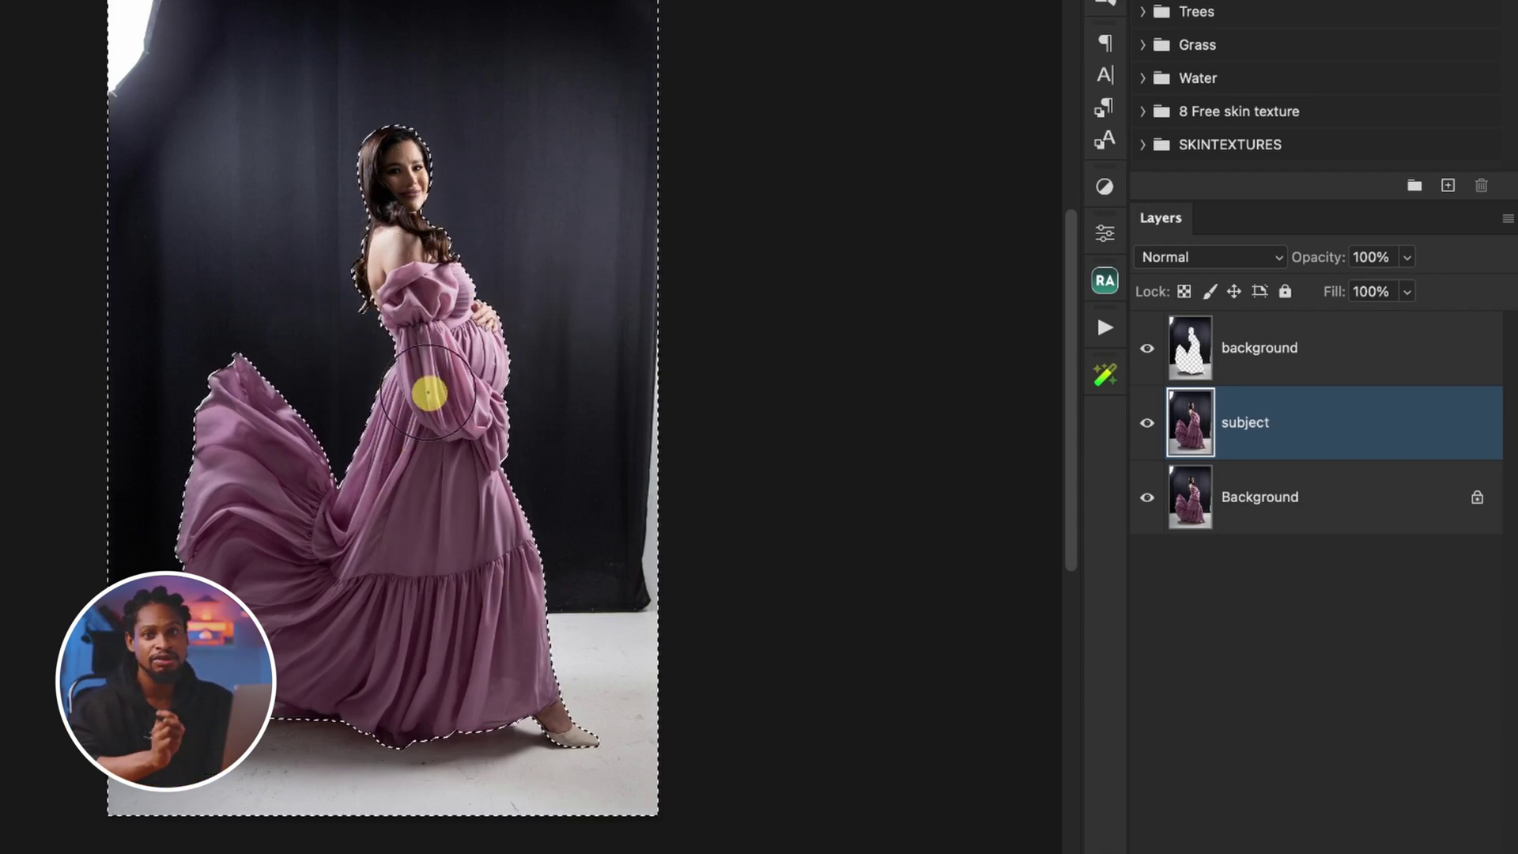
key("super+shift+i")
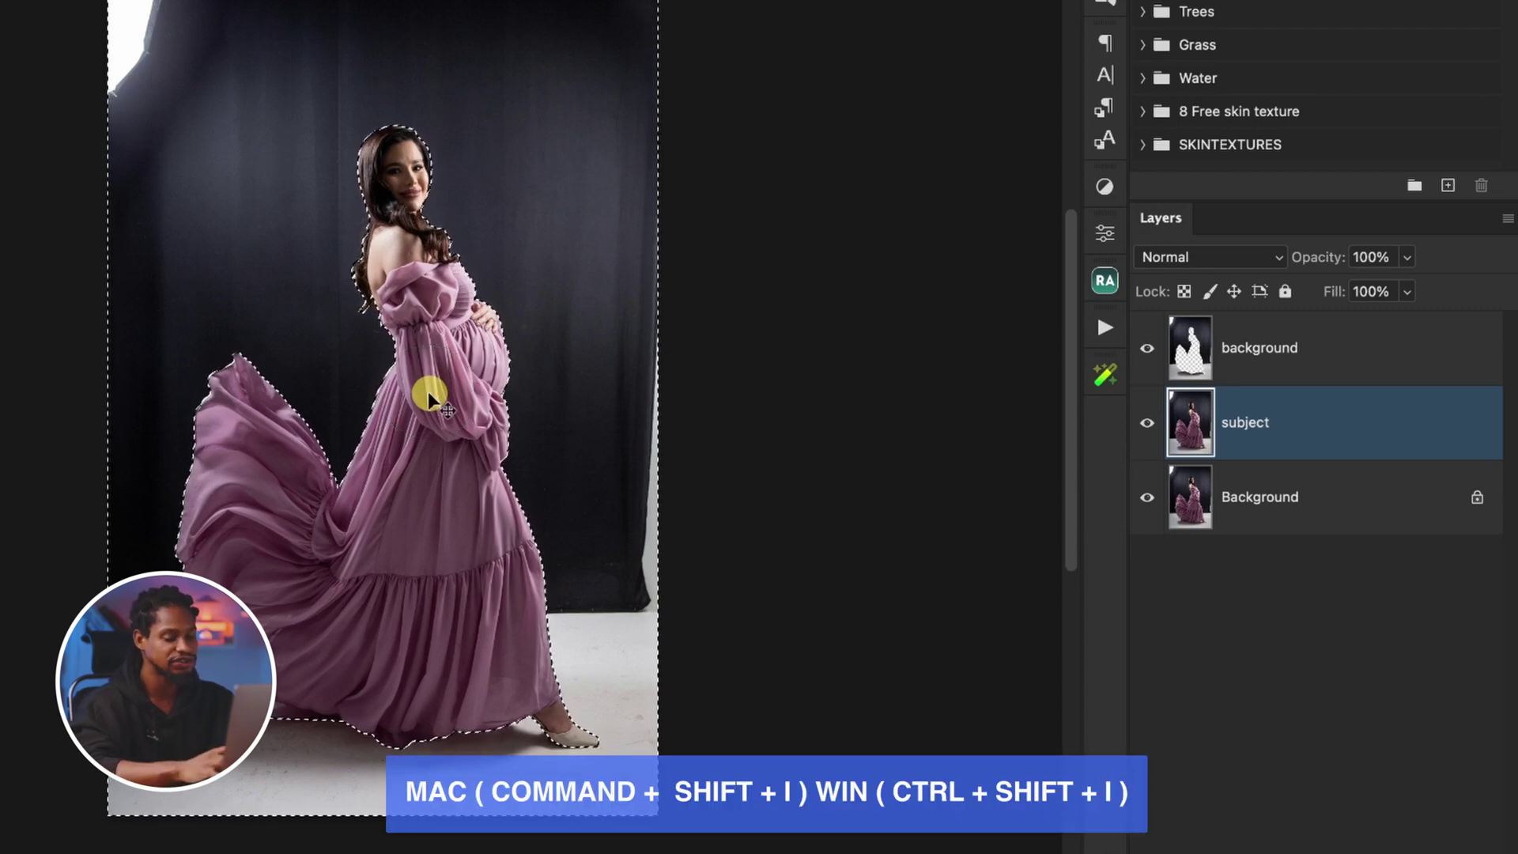
left_click(361, 299)
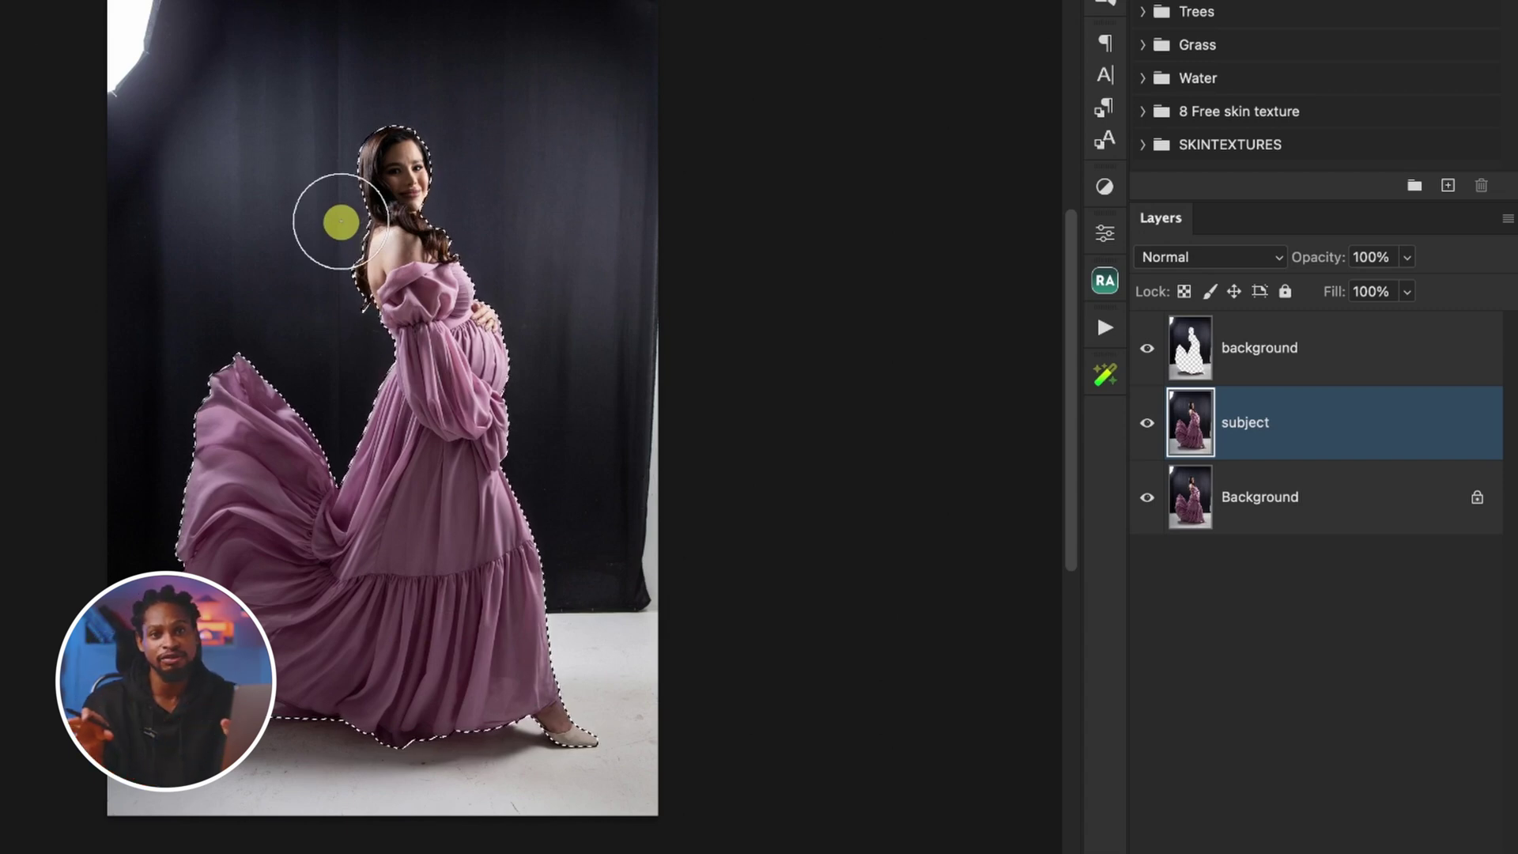
left_click(403, 434)
left_click(379, 150)
left_click(511, 396)
left_click(432, 330)
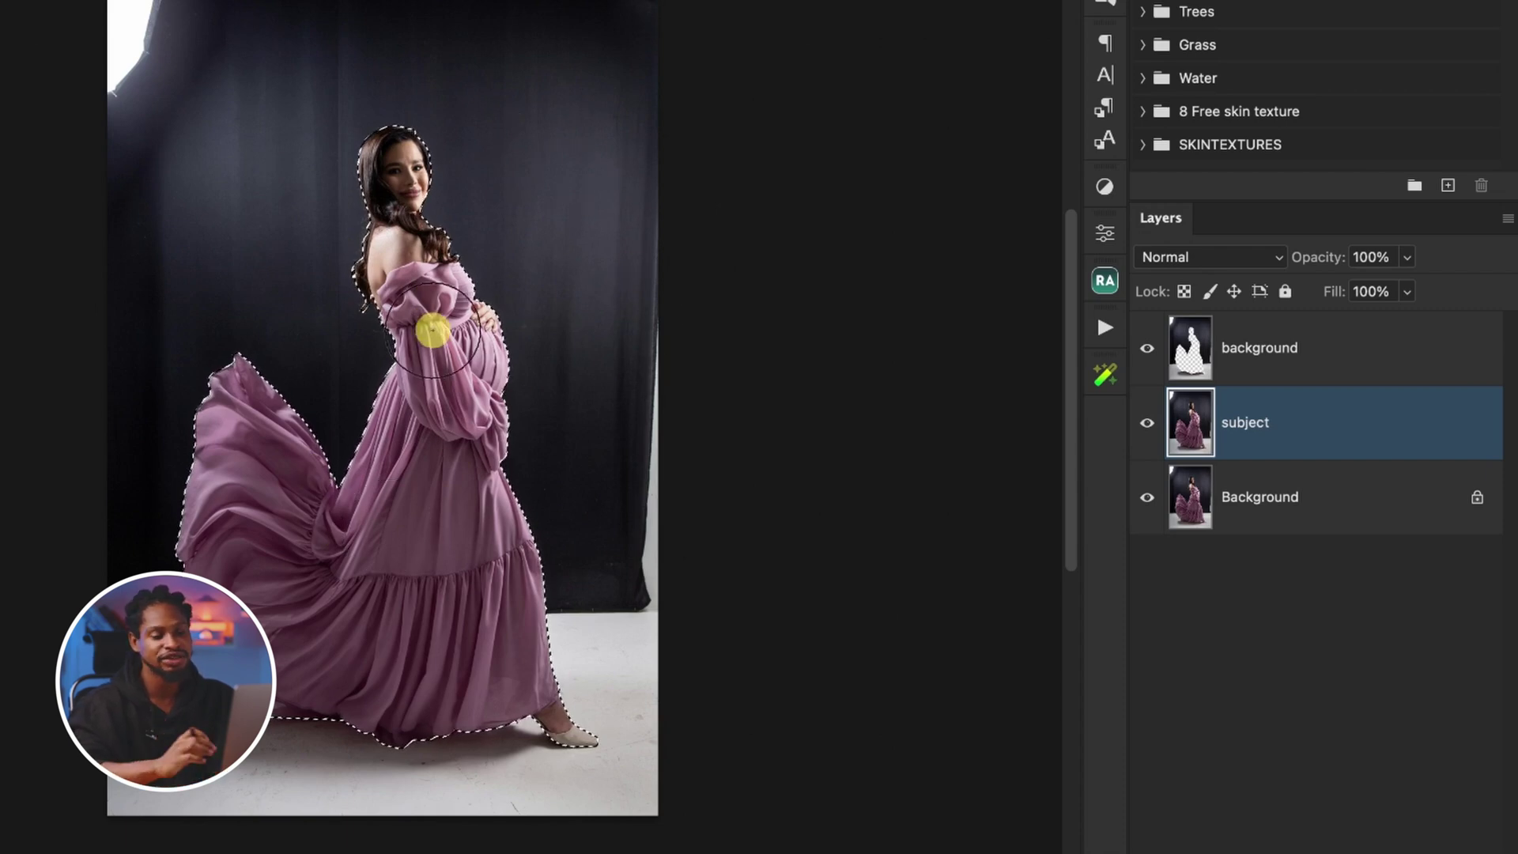
left_click(279, 266)
left_click(562, 247)
left_click(510, 470)
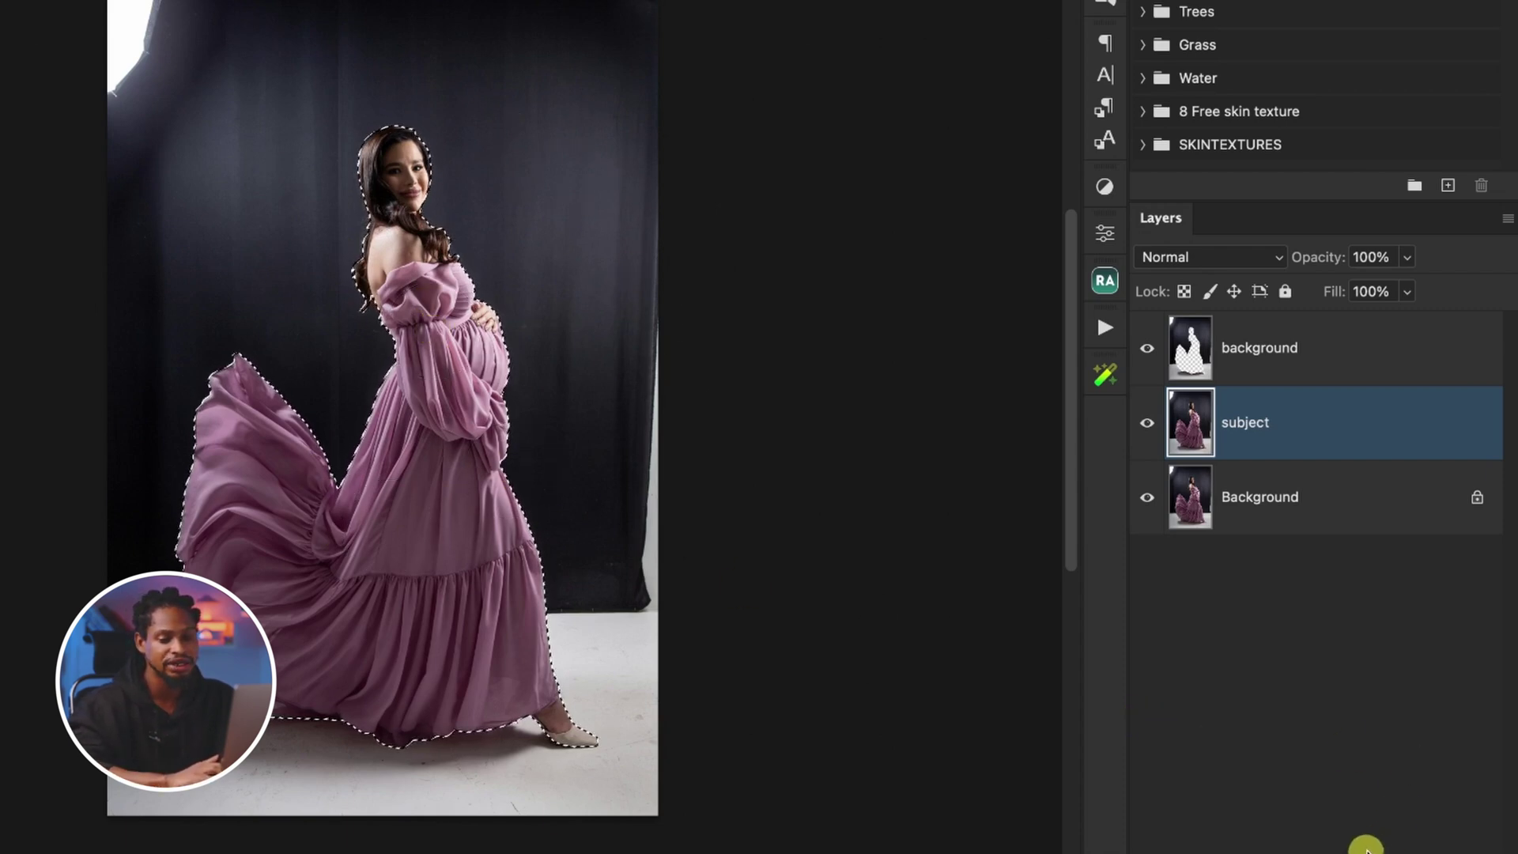
Mask the subject layer to the woman and move background beneath subject
left_click(1365, 846)
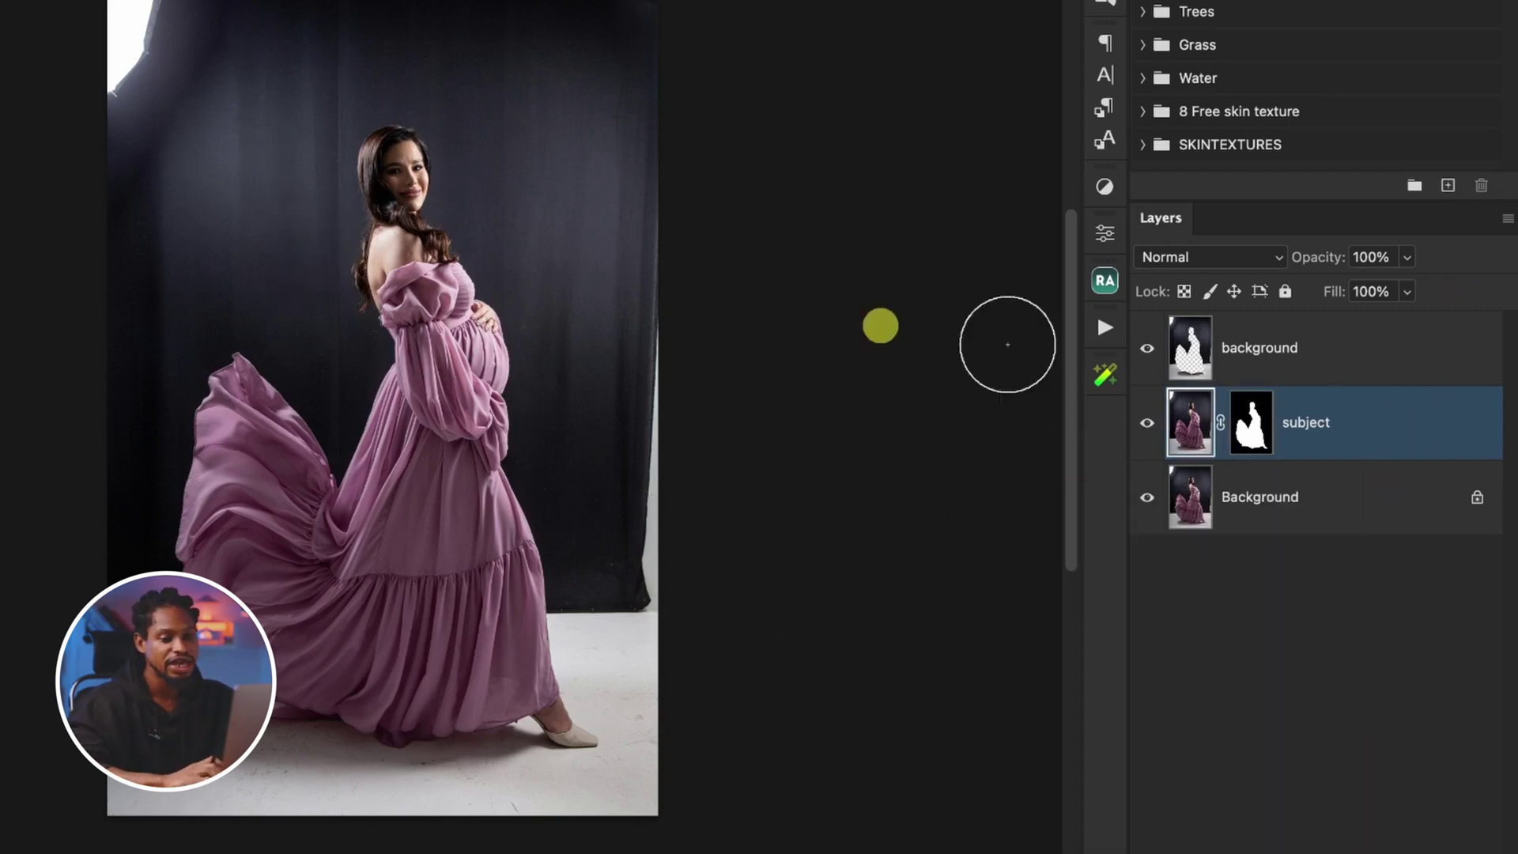
left_click(1316, 362)
left_click_drag(1425, 348, 1387, 437)
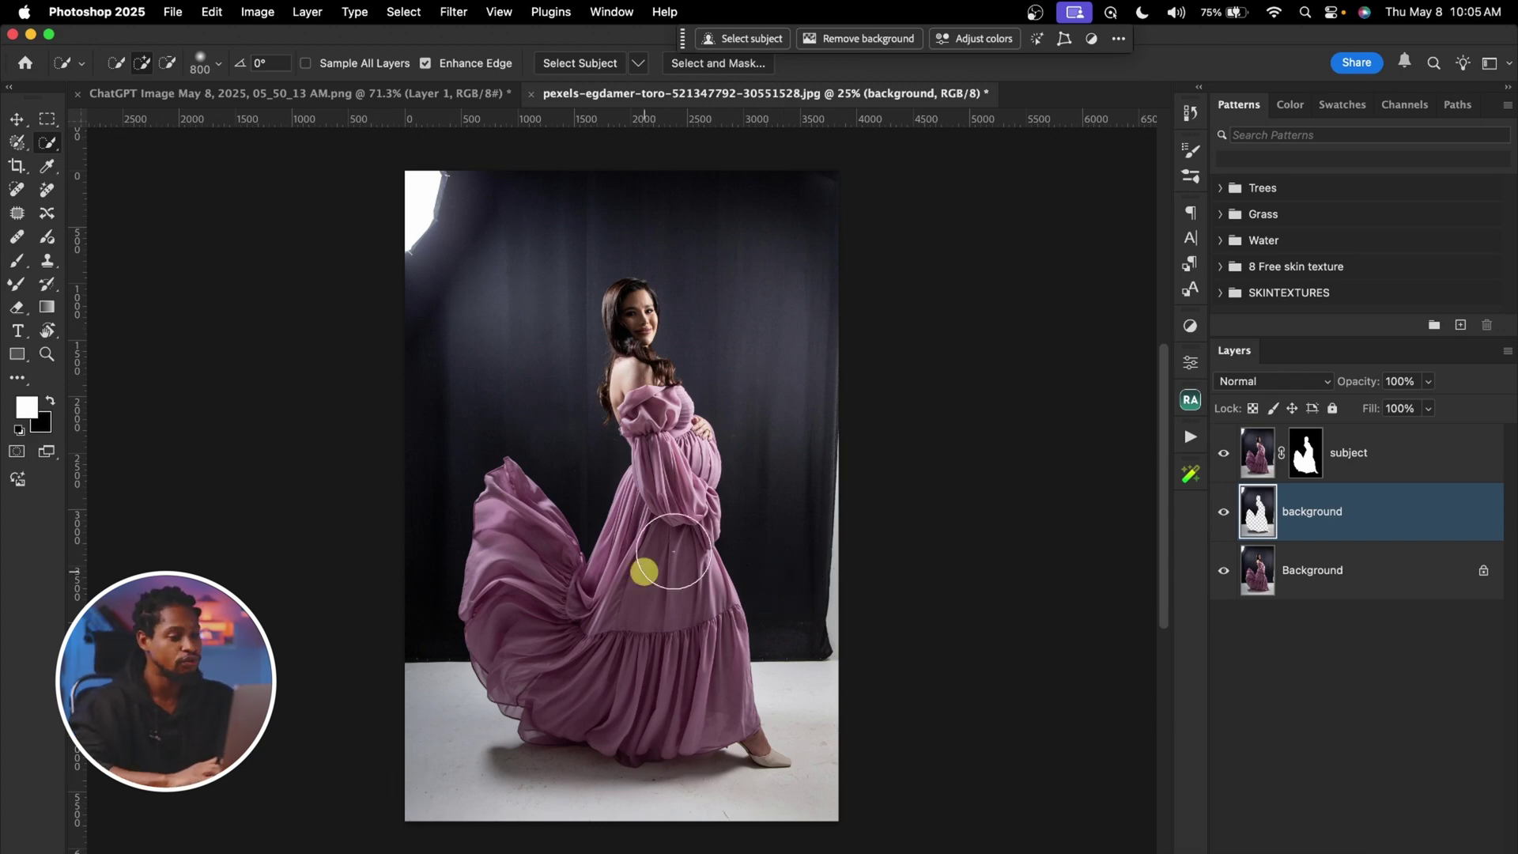
Preview the blue fabric flower ChatGPT image from the source folder
left_click(445, 89)
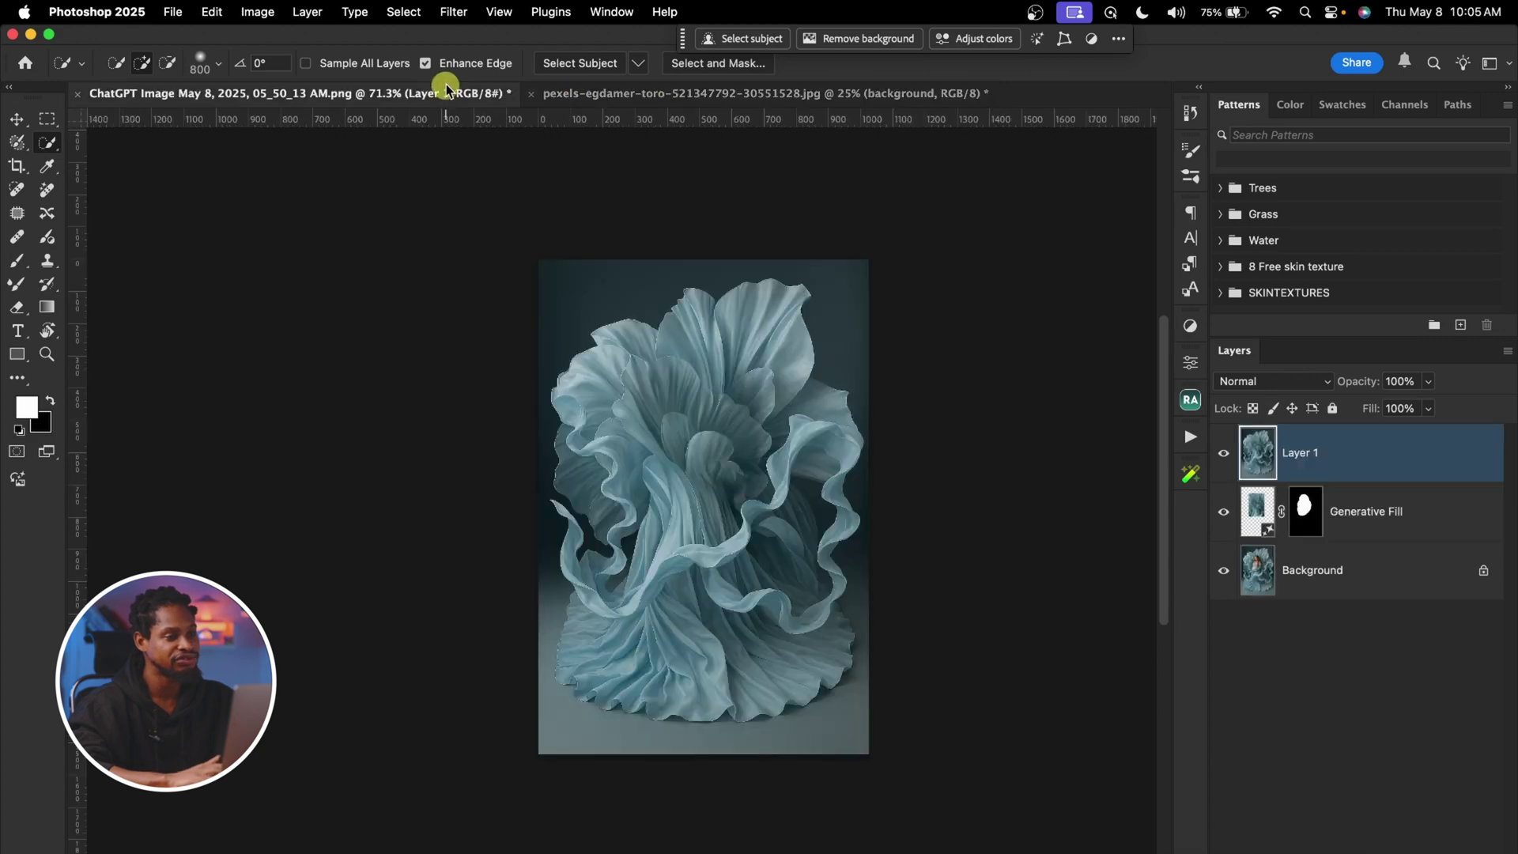
left_click(591, 99)
key("super+Tab")
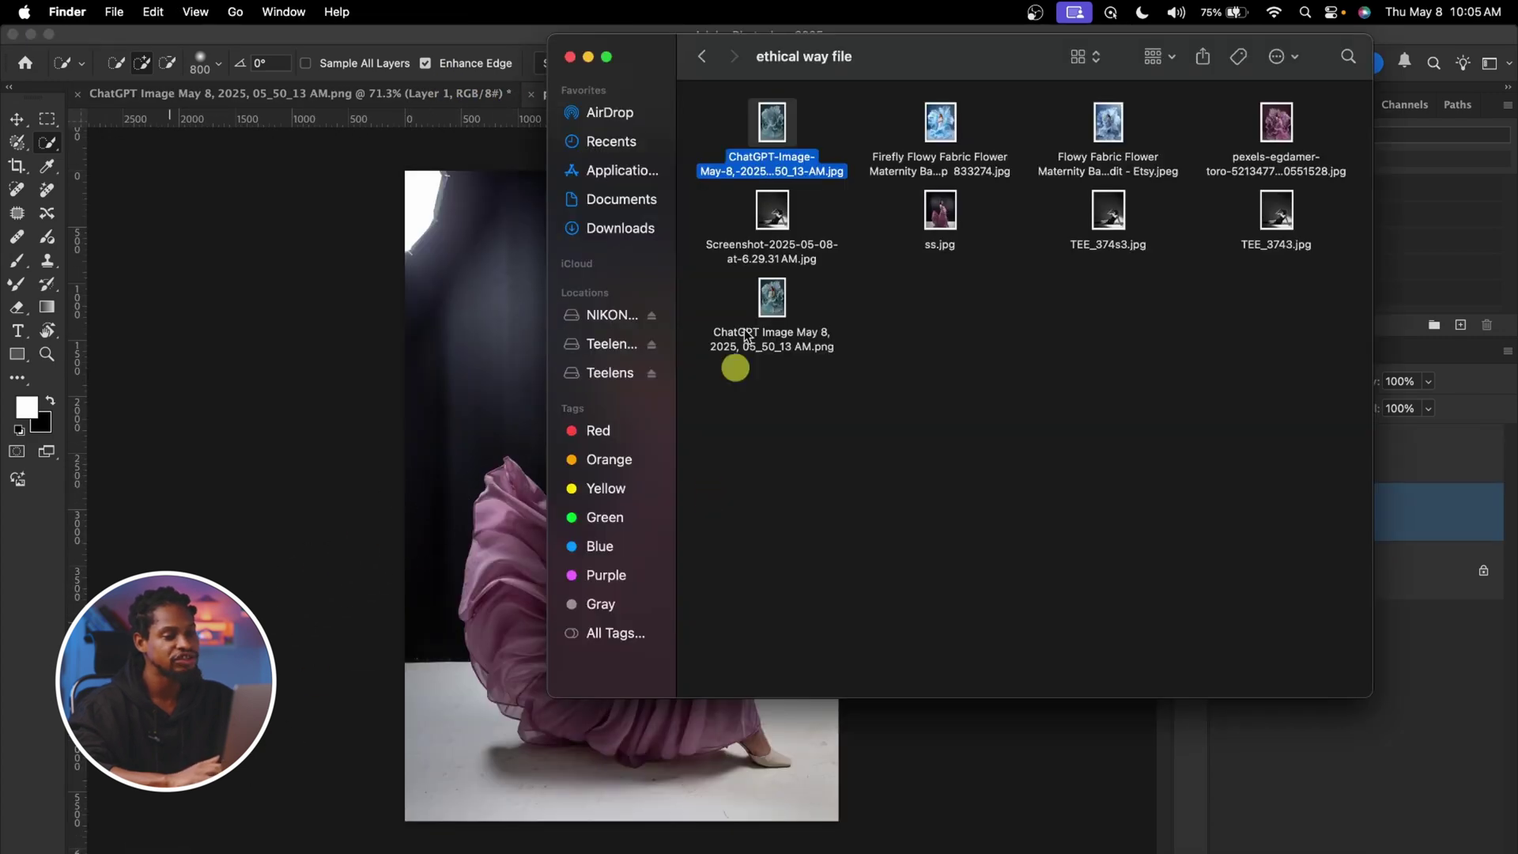
key("space")
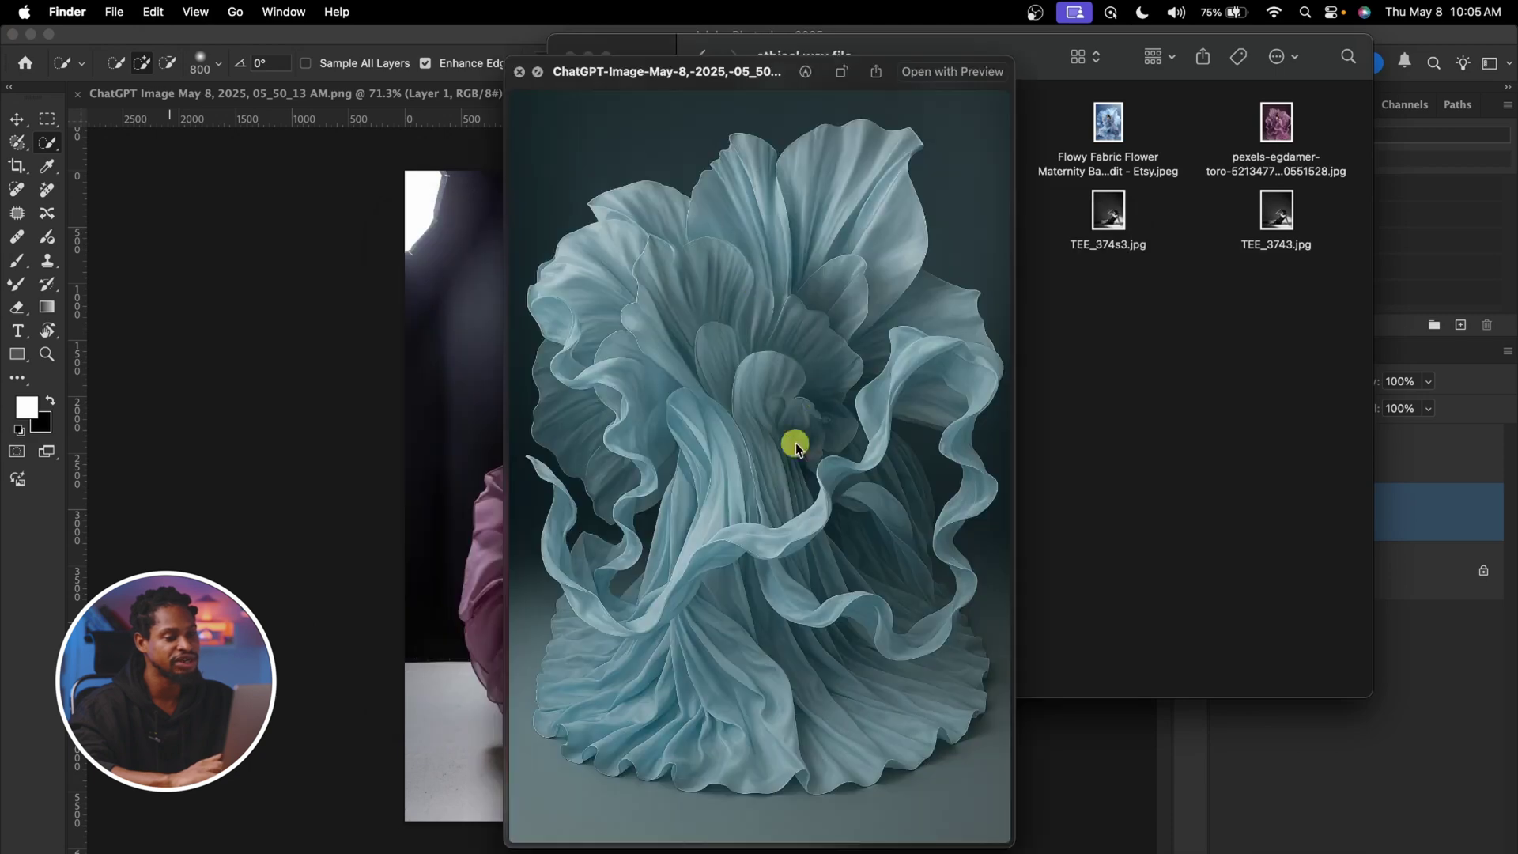
left_click(520, 74)
Place the ChatGPT flower image, scale it to about 401%, and move it beneath subject
left_click_drag(769, 123, 437, 441)
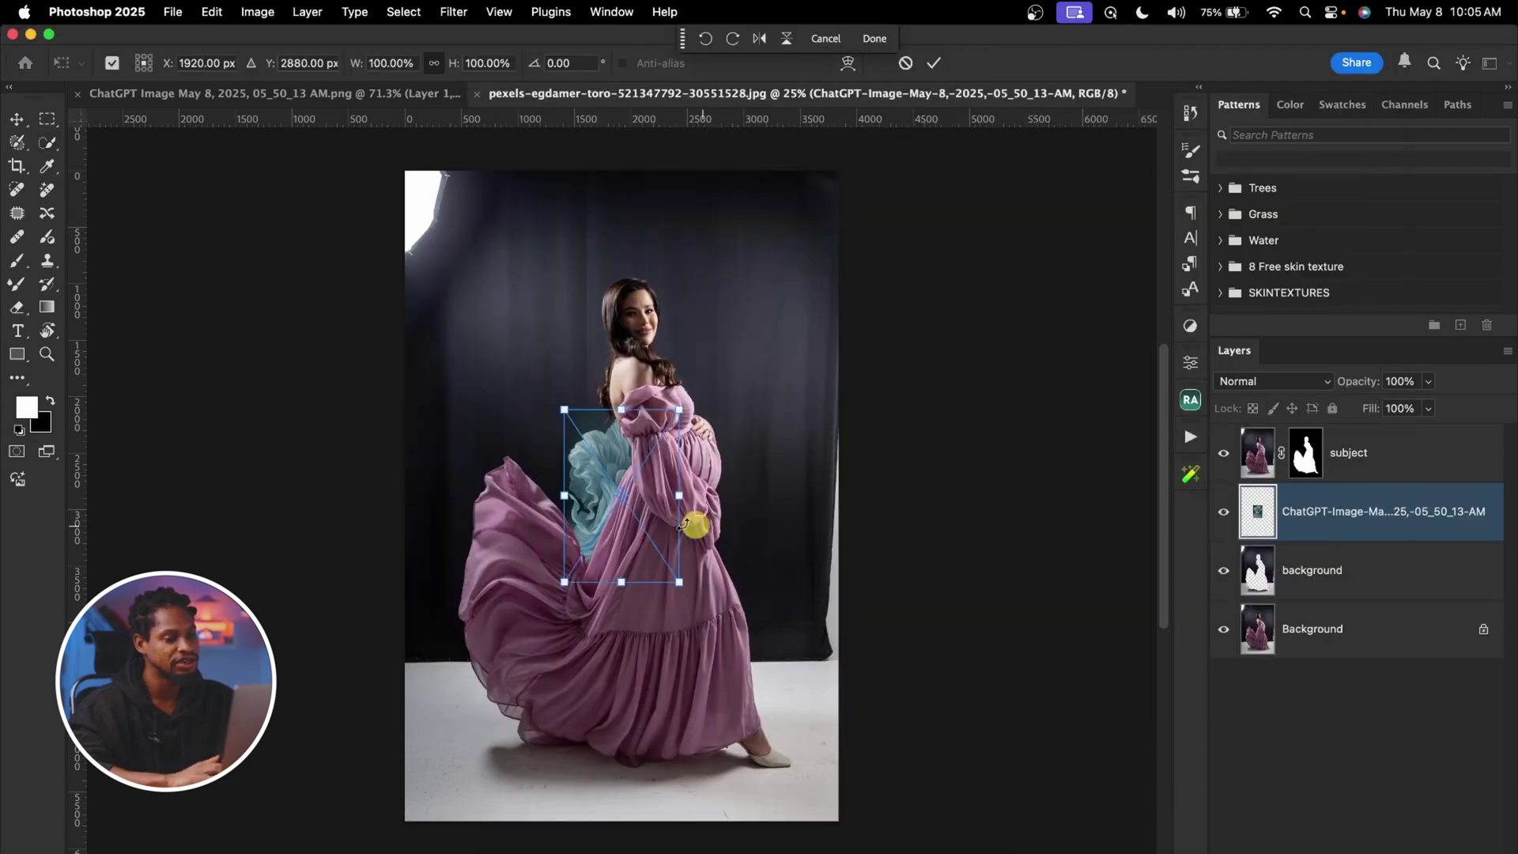
left_click_drag(679, 493, 852, 475)
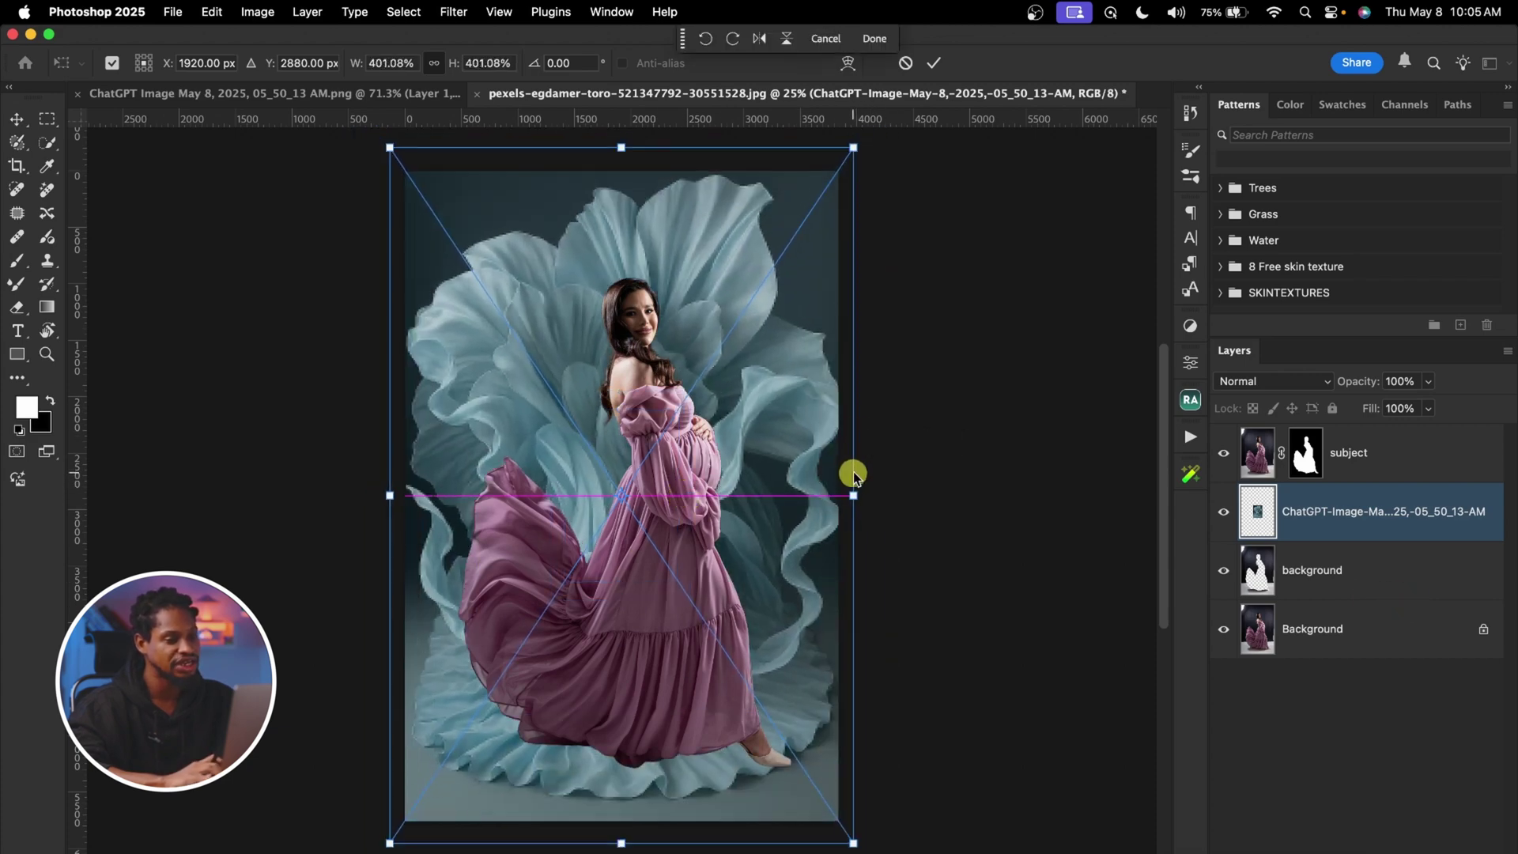
left_click(940, 63)
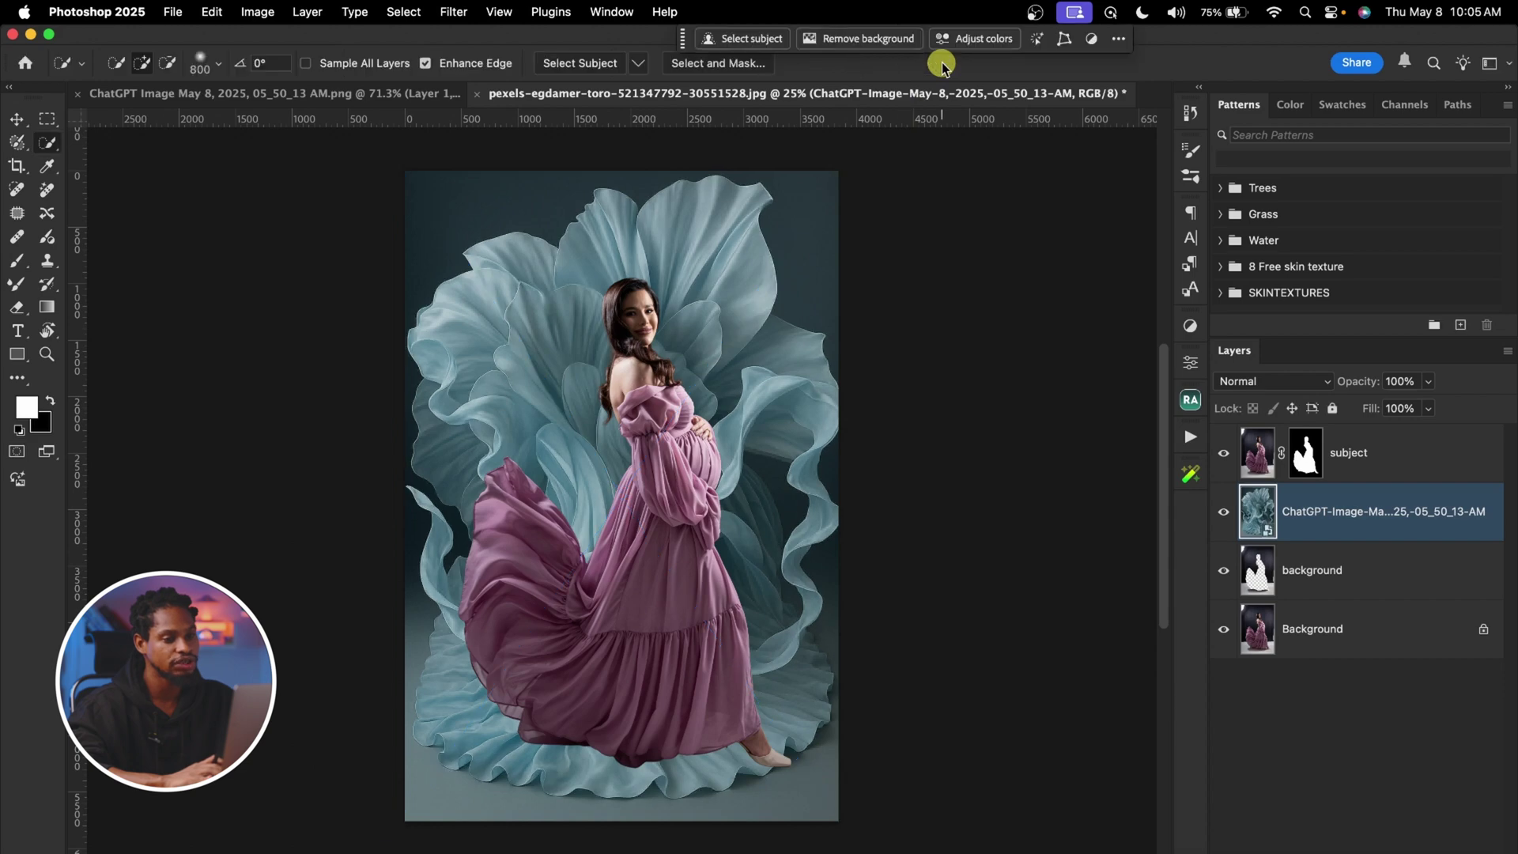
left_click_drag(1433, 520, 1409, 431)
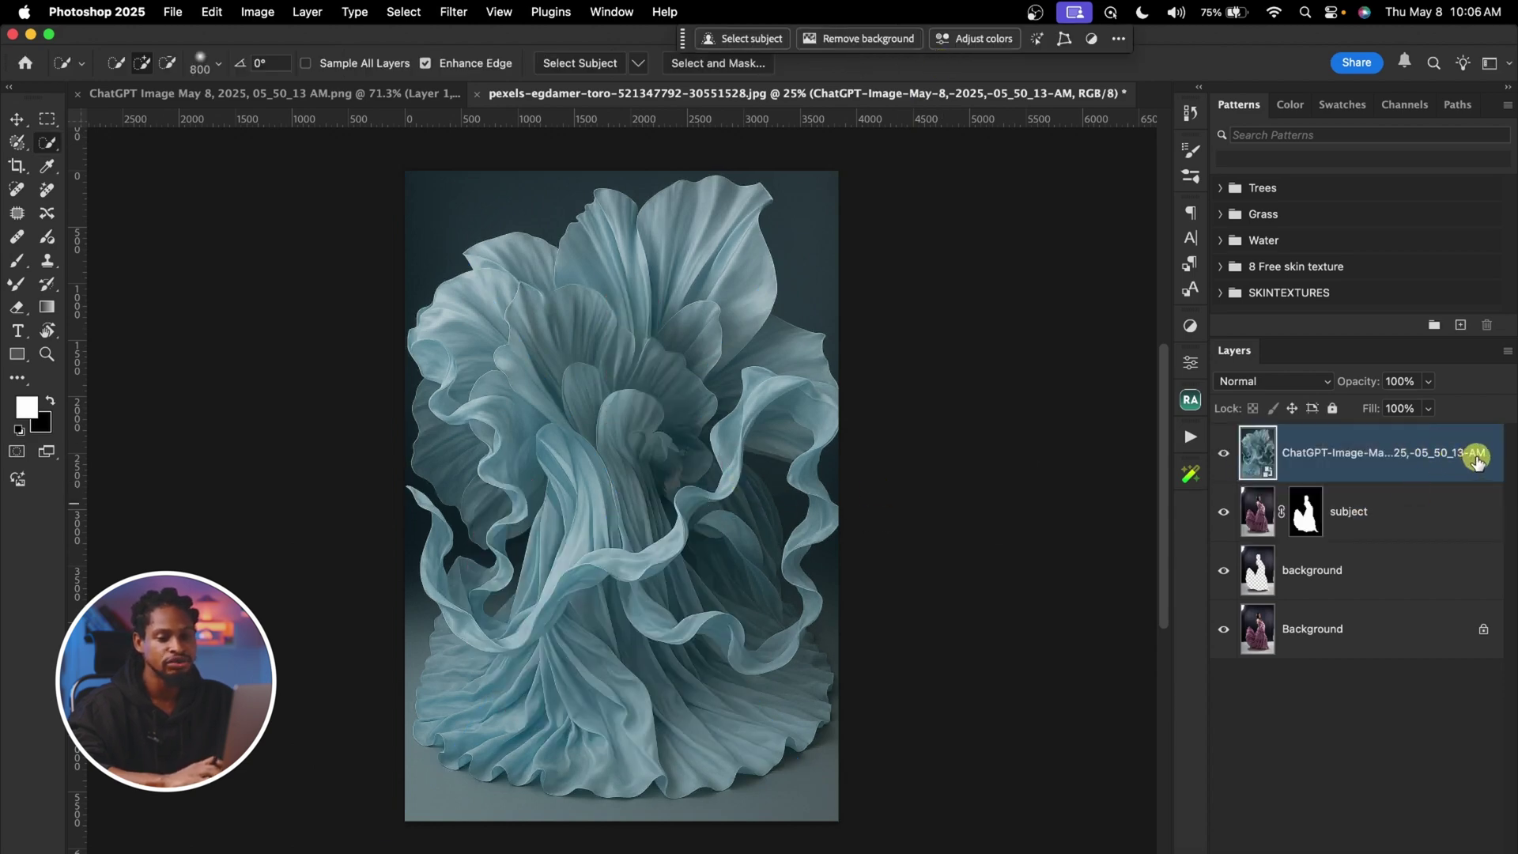
left_click_drag(1478, 466, 1456, 509)
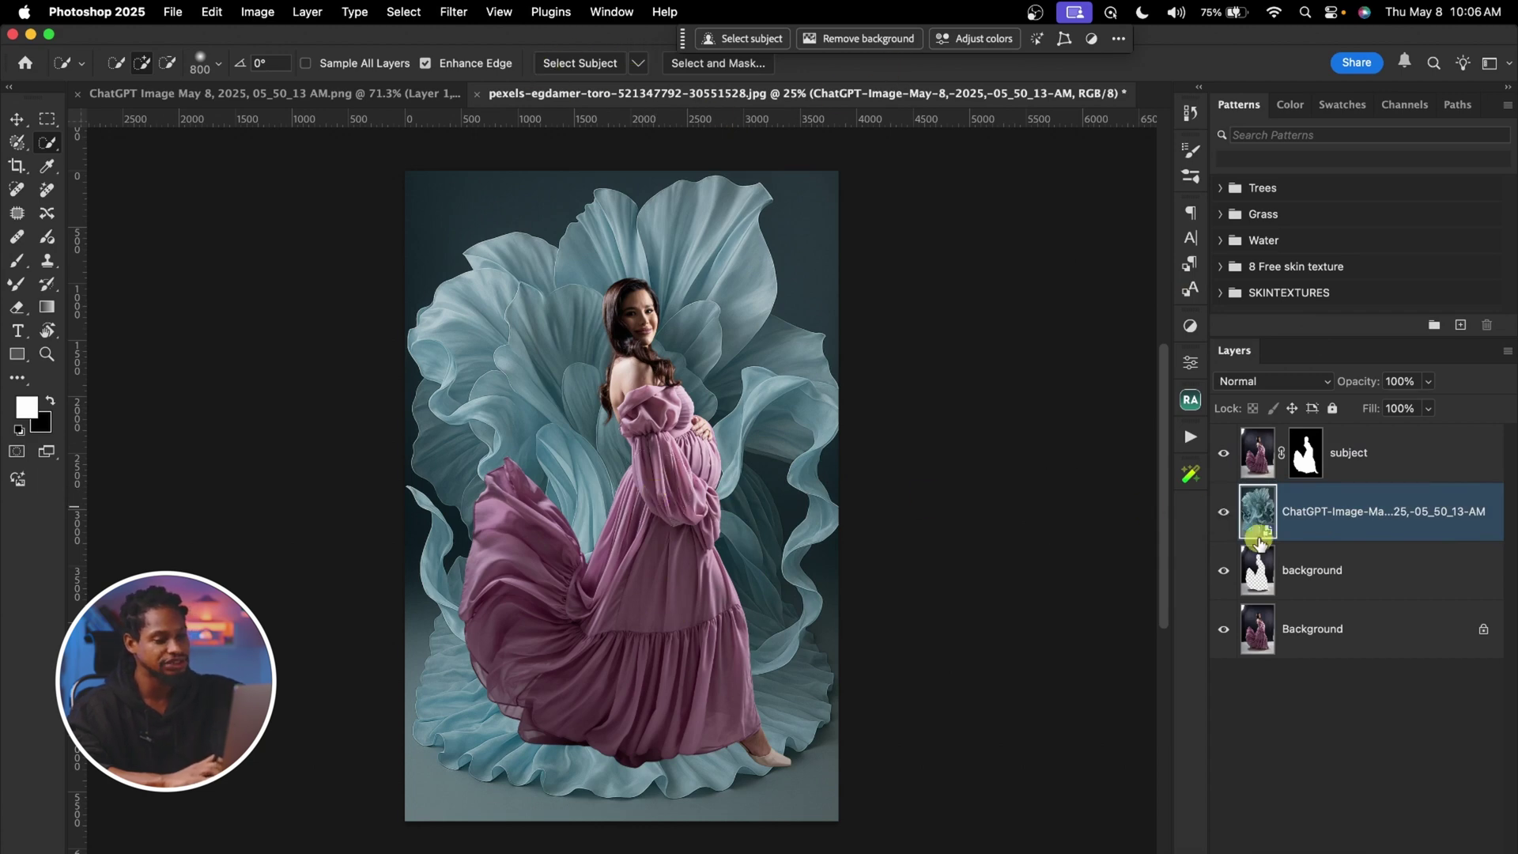
Flip the flower backdrop horizontally and nudge it slightly right and down
key("super+t")
left_click(766, 41)
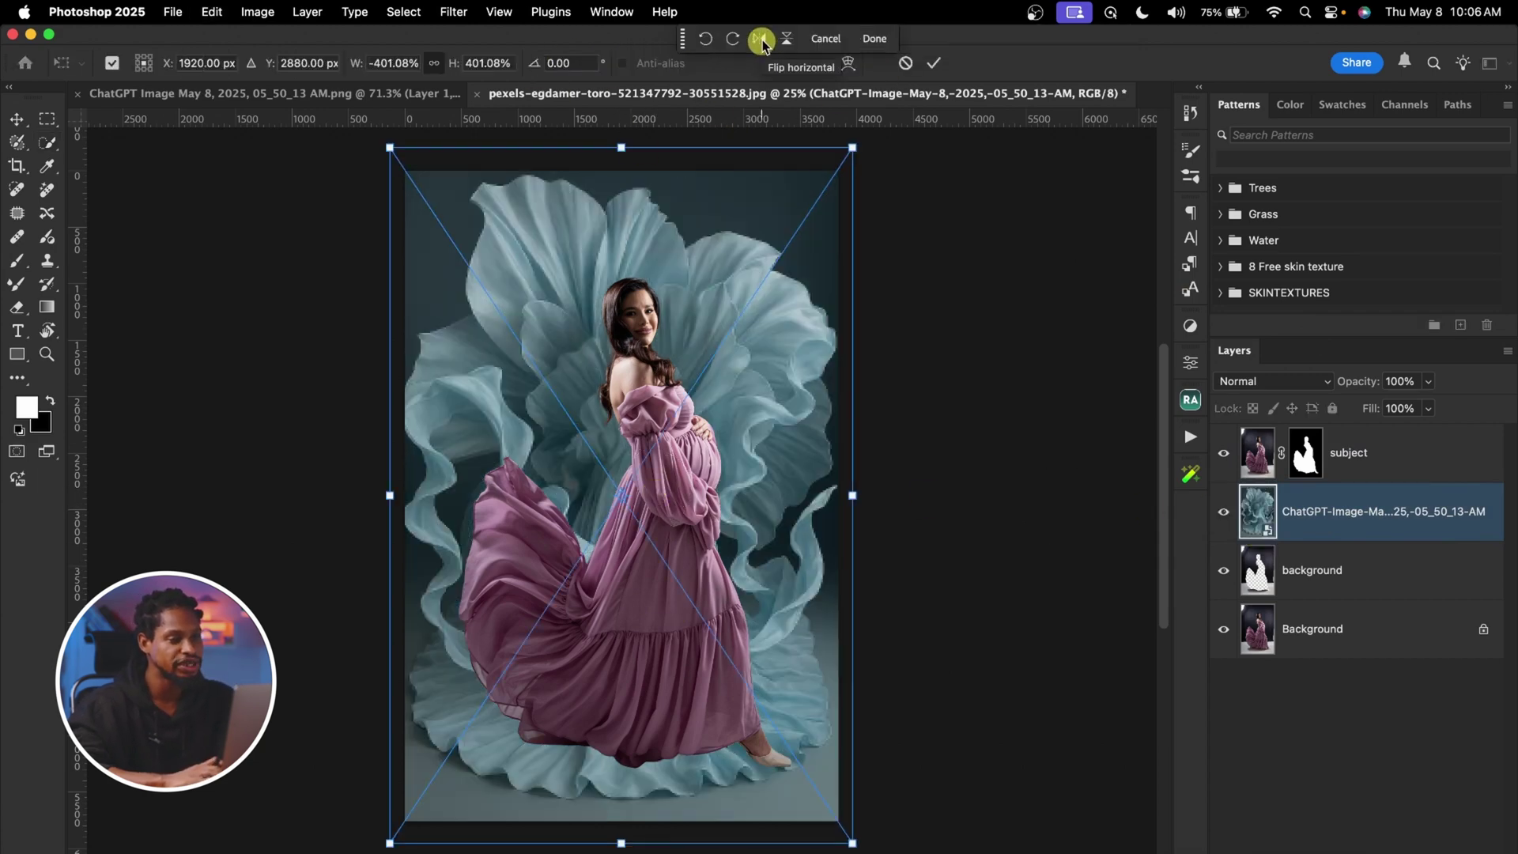
left_click_drag(764, 441, 776, 444)
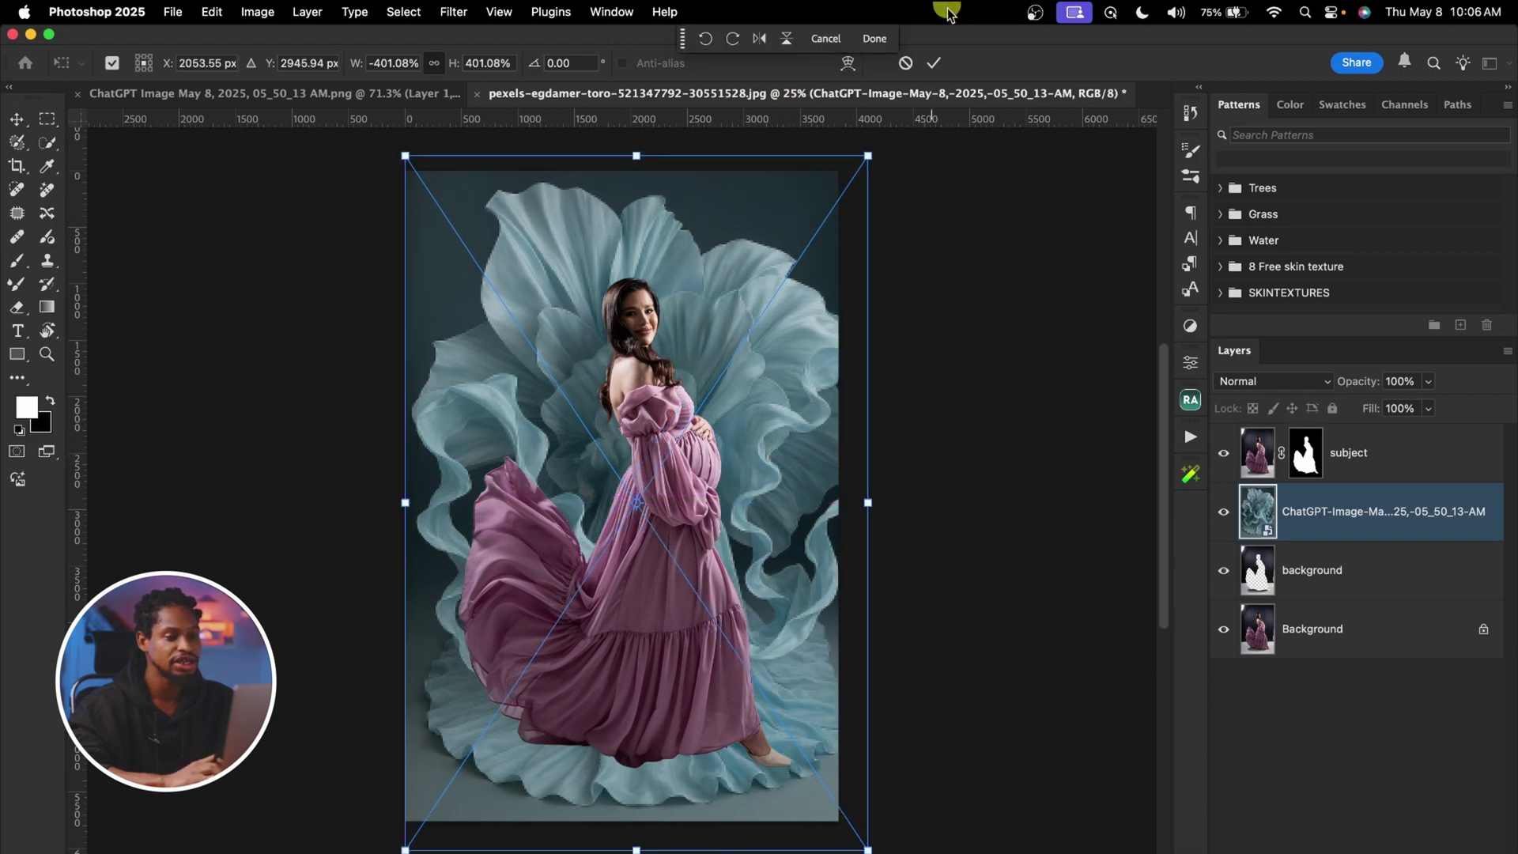
left_click(937, 68)
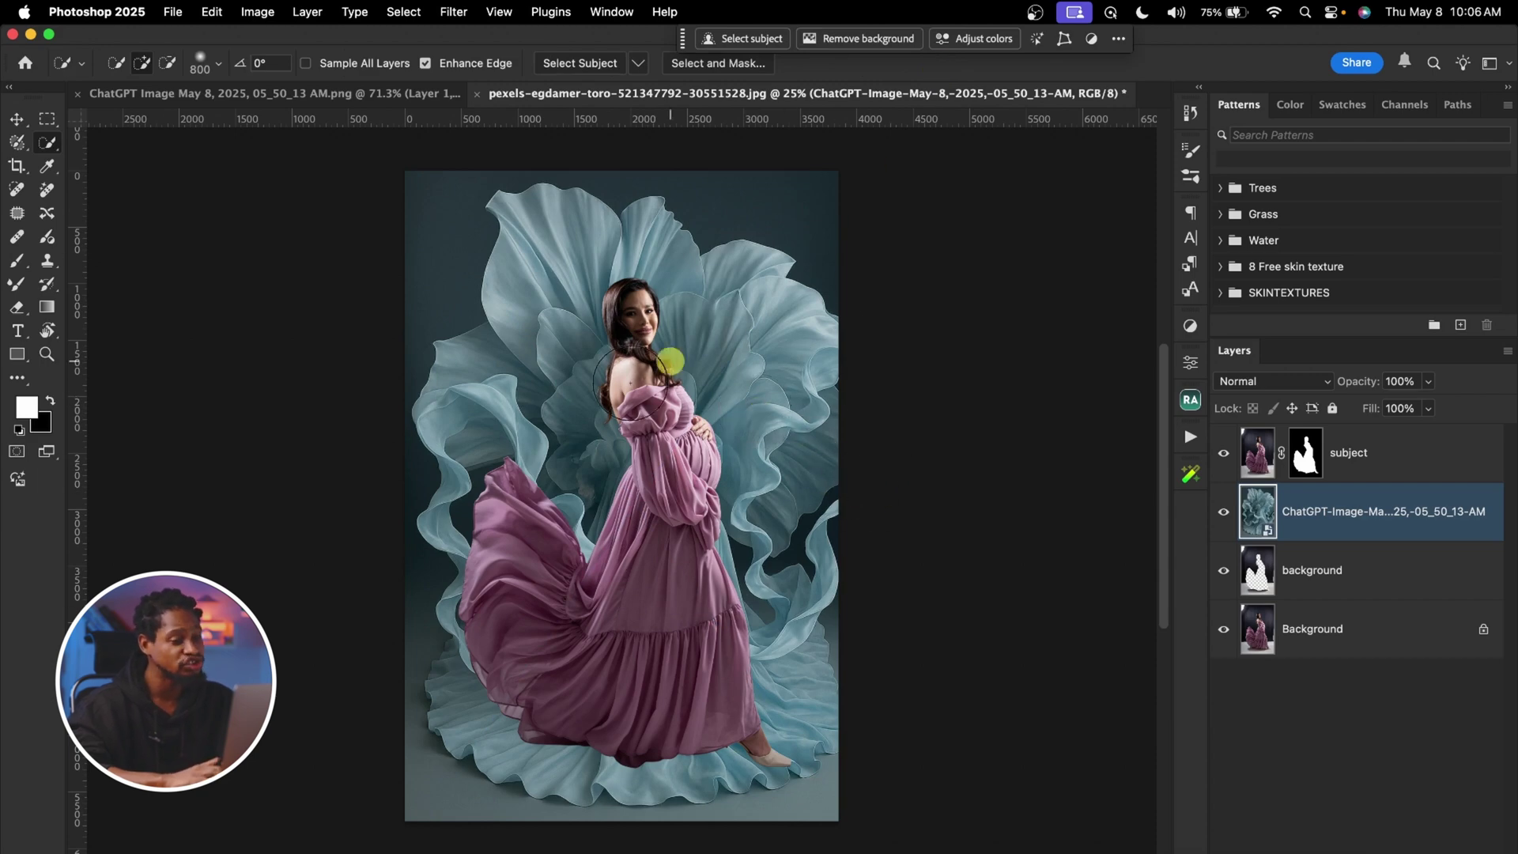
left_click_drag(669, 489, 696, 489)
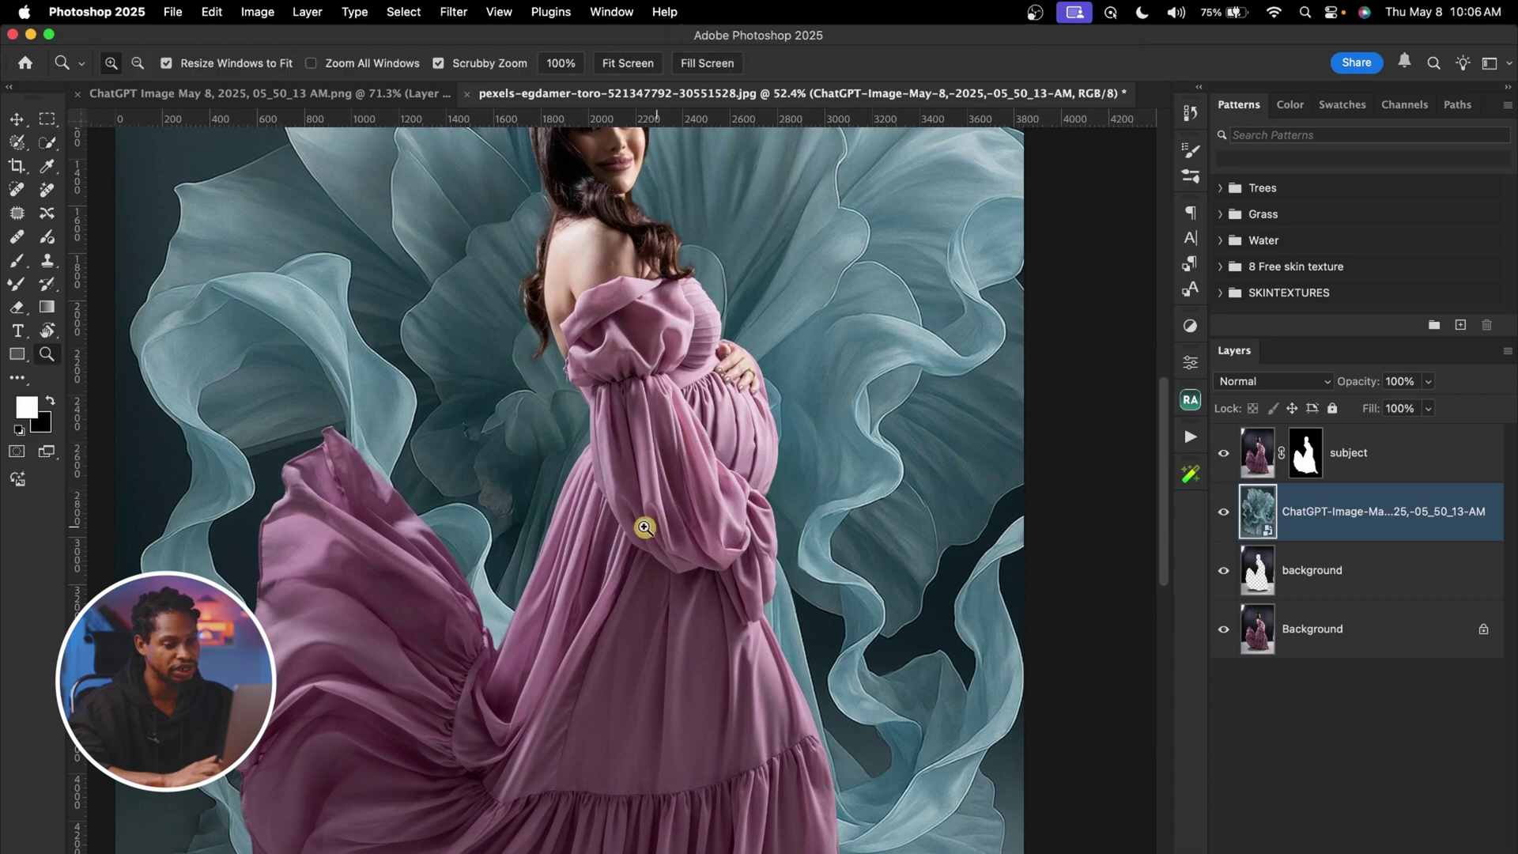
left_click_drag(648, 532, 585, 531)
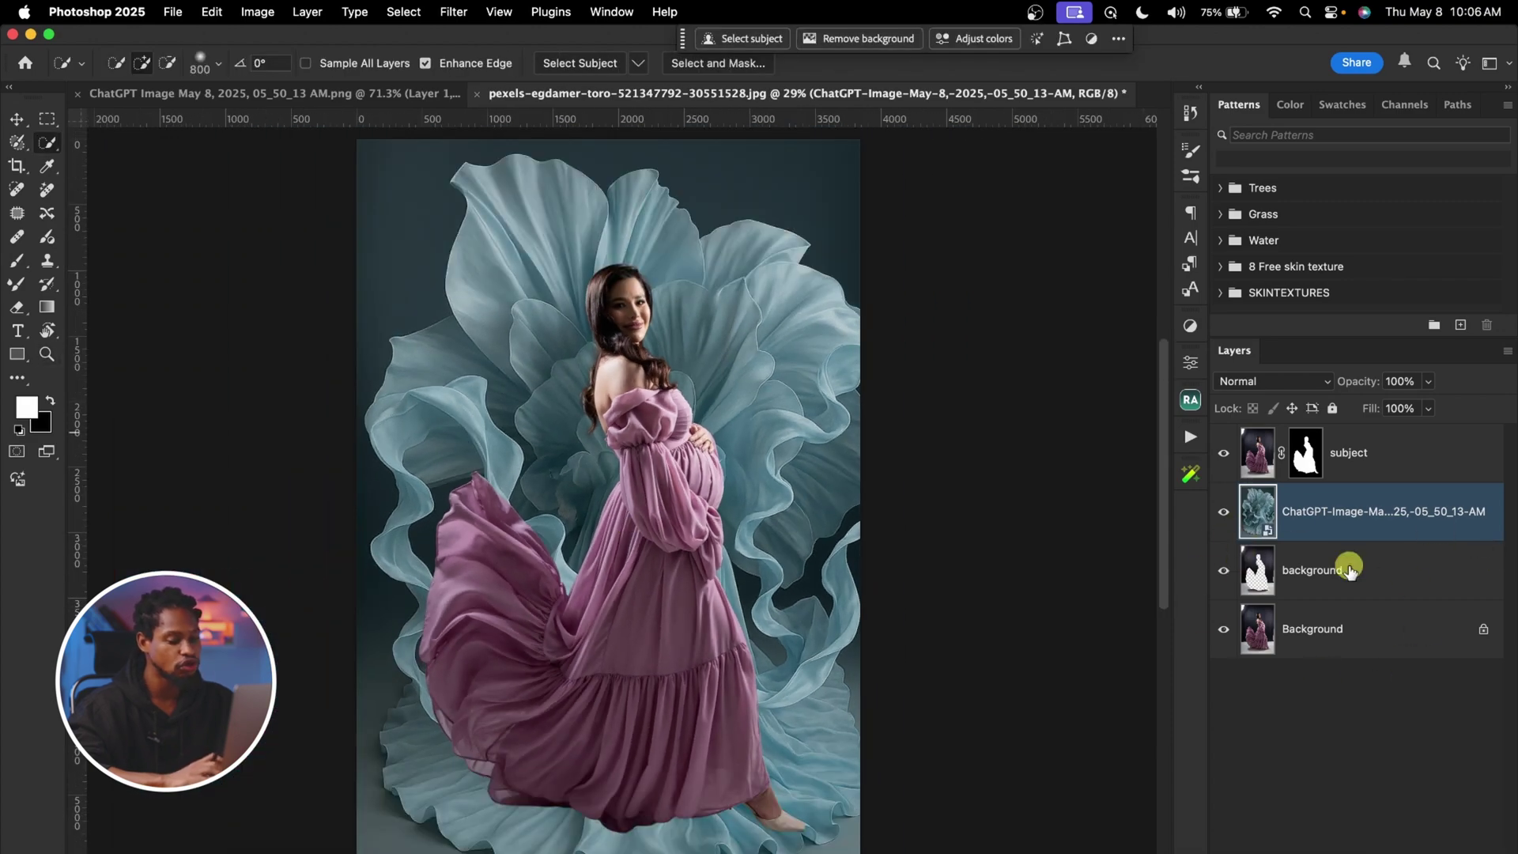
key("super+u")
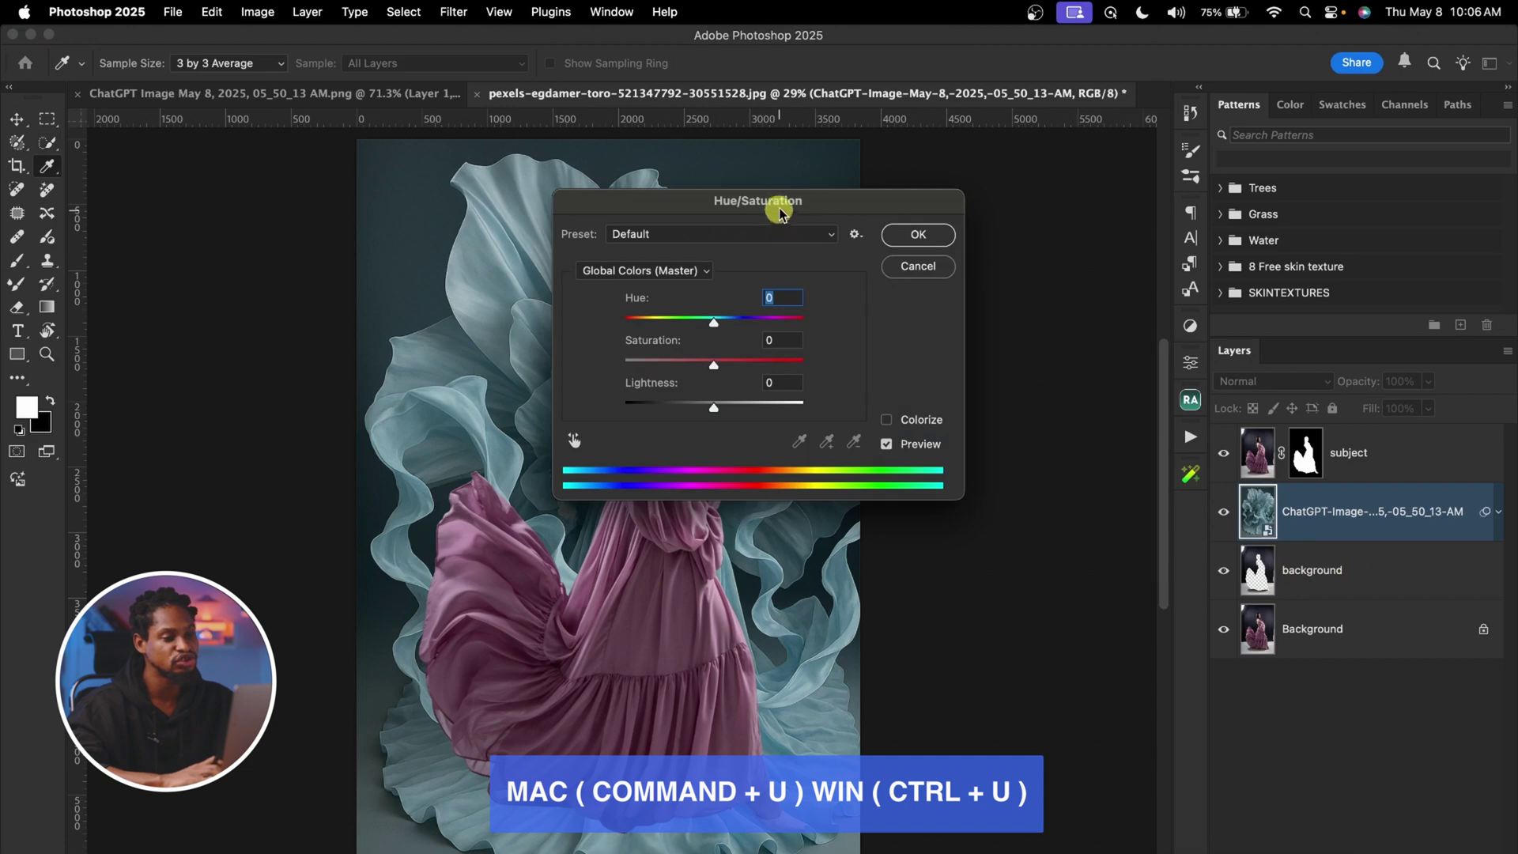
Apply Hue/Saturation with Hue +126 and Lightness +2 to the flower layer
left_click_drag(778, 212, 1044, 210)
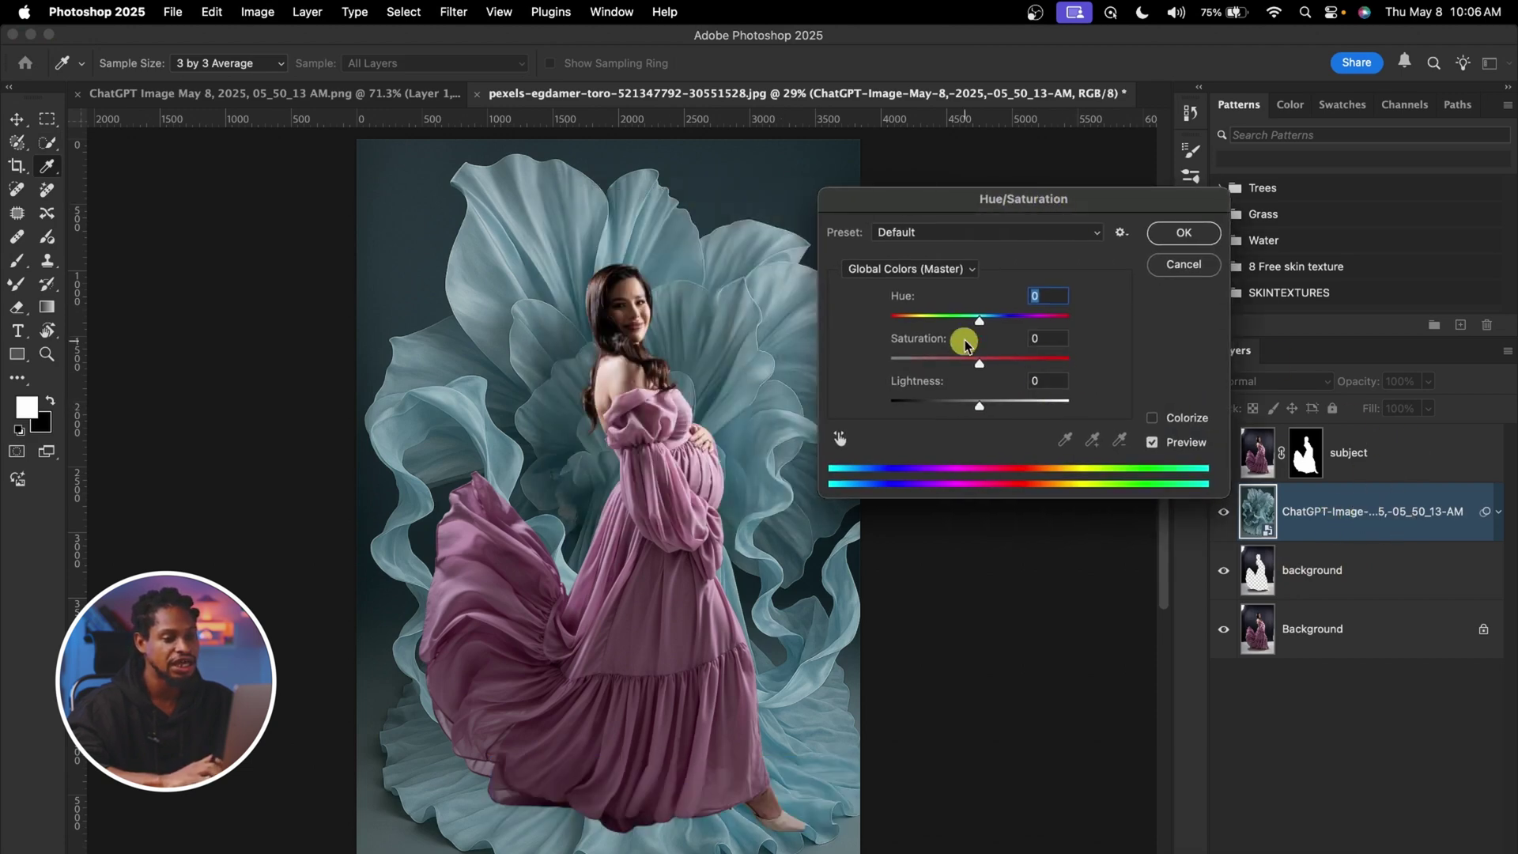
left_click_drag(970, 324, 1050, 328)
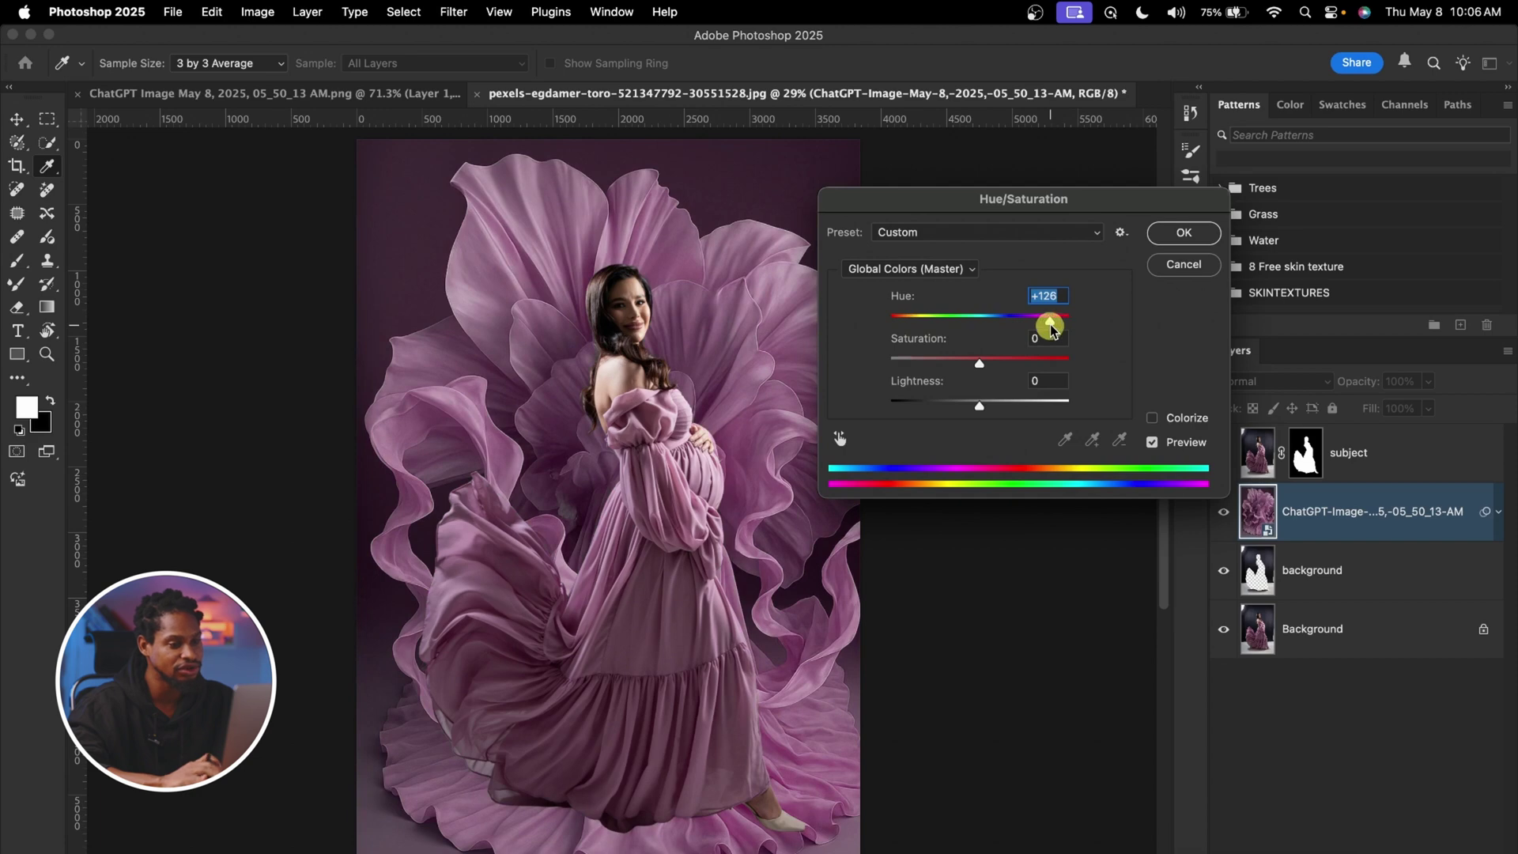
left_click_drag(969, 214, 1044, 208)
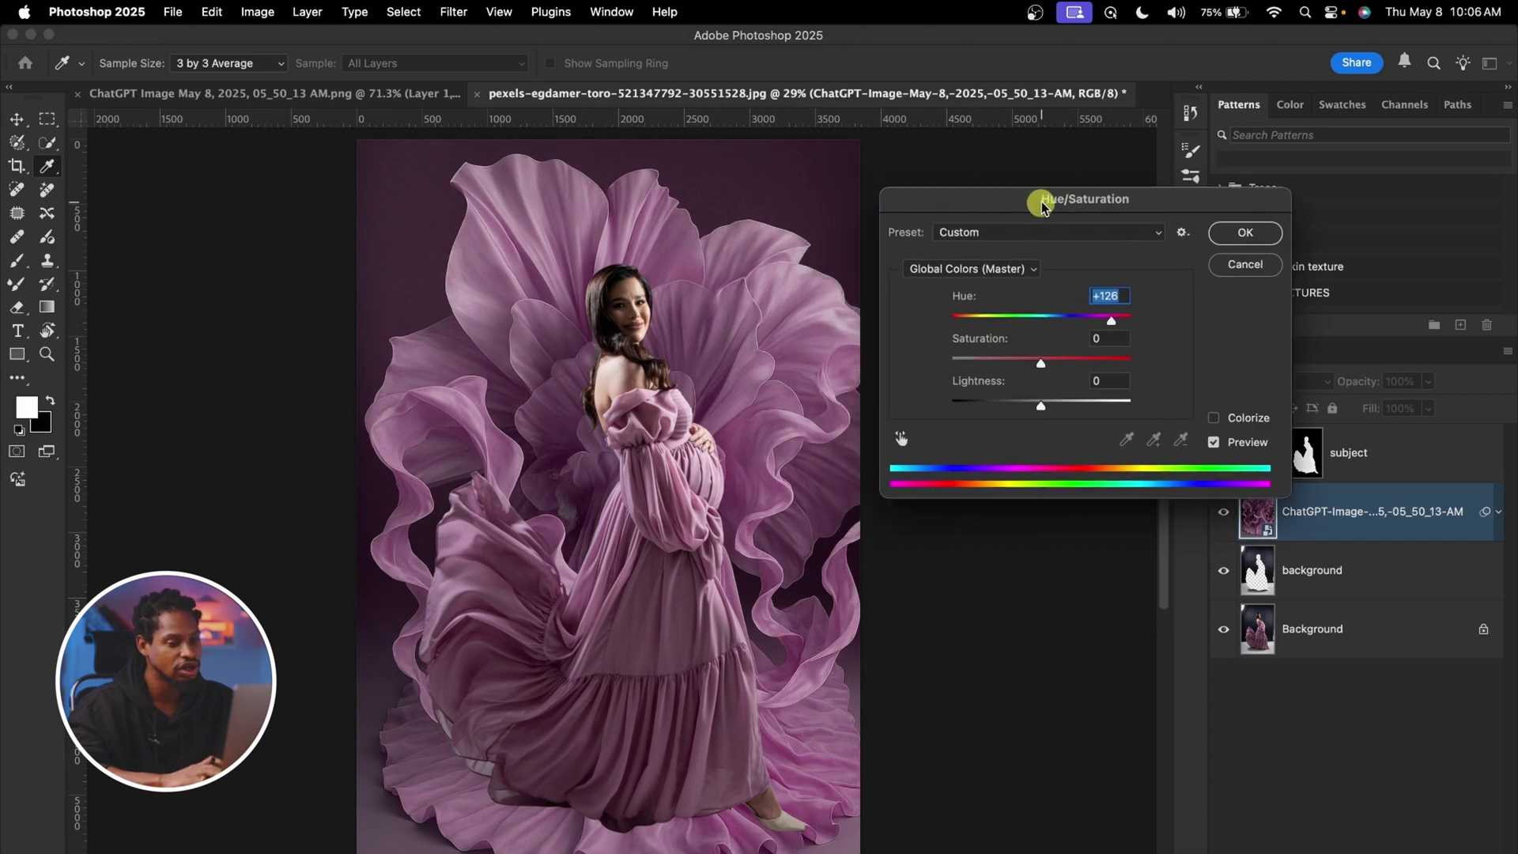
mouse_move(1037, 411)
left_mouse_down()
mouse_move(1016, 408)
mouse_move(1056, 408)
mouse_move(1043, 412)
left_mouse_up()
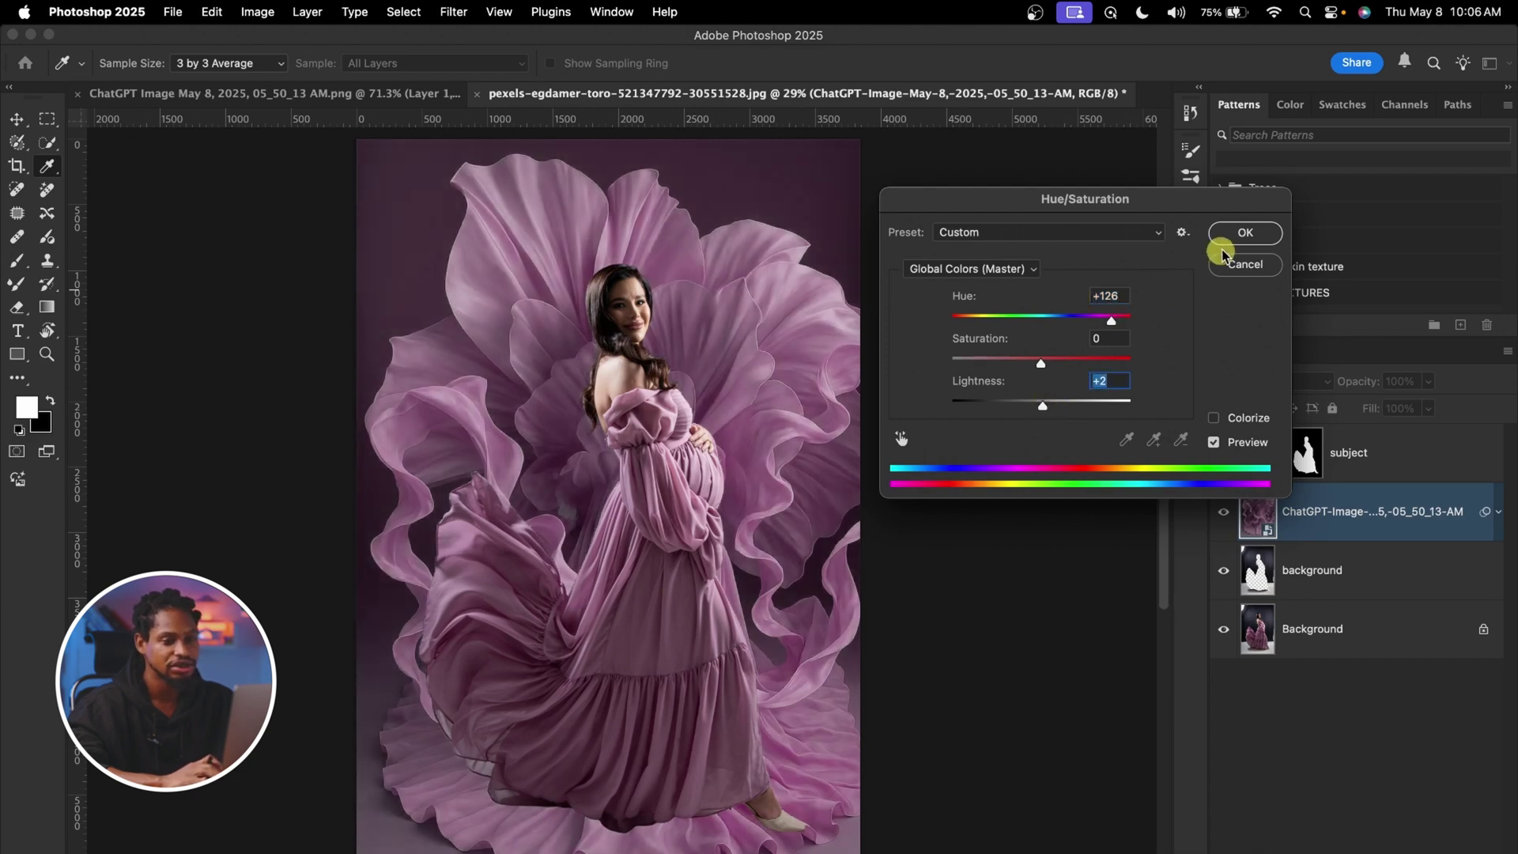
left_click(1246, 232)
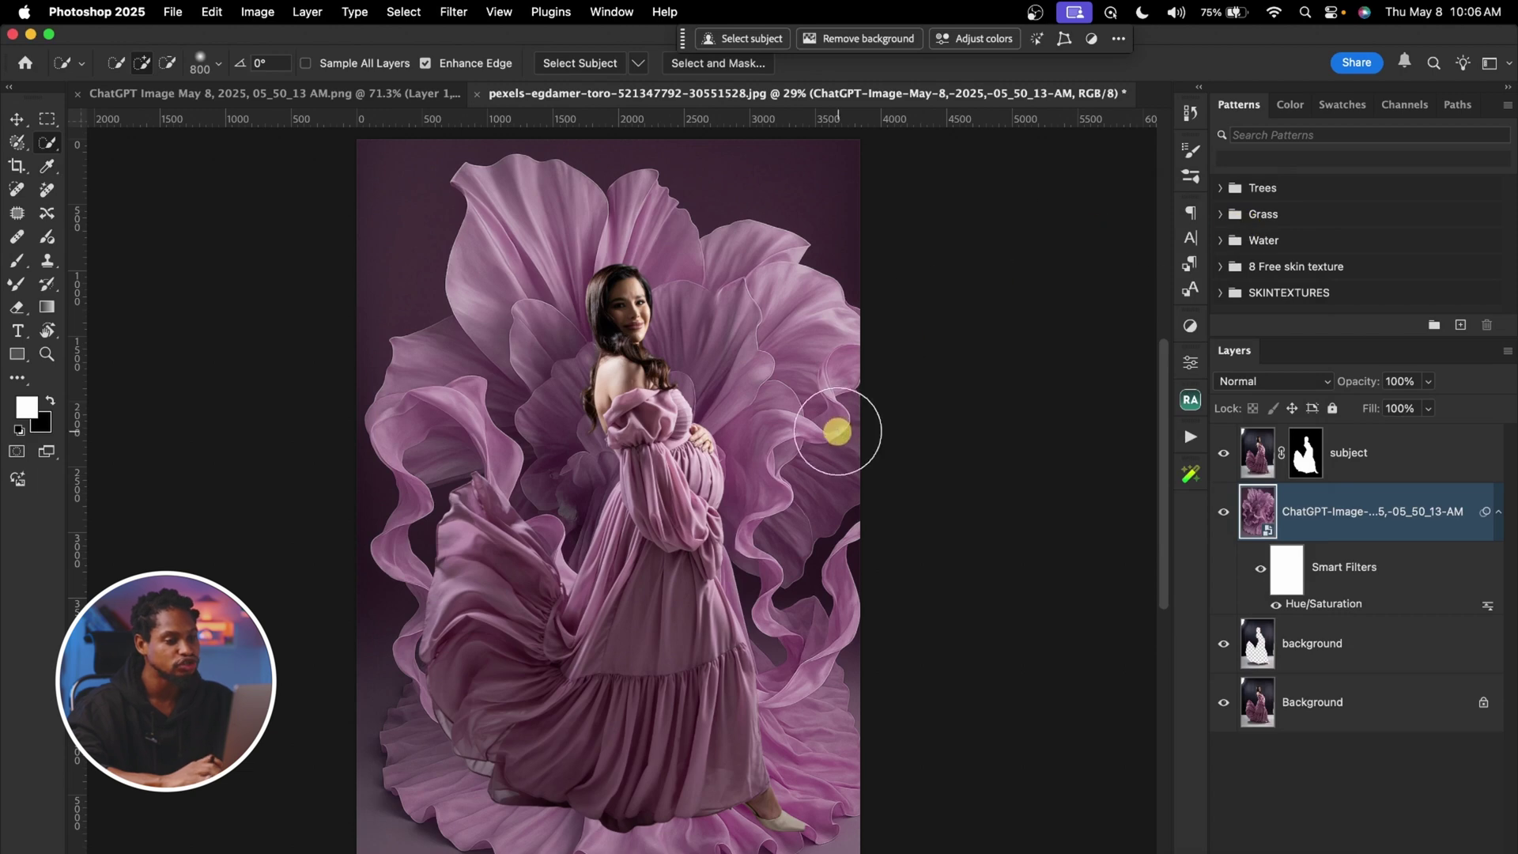
key("z")
scroll(729, 443, "down", 1)
key("w")
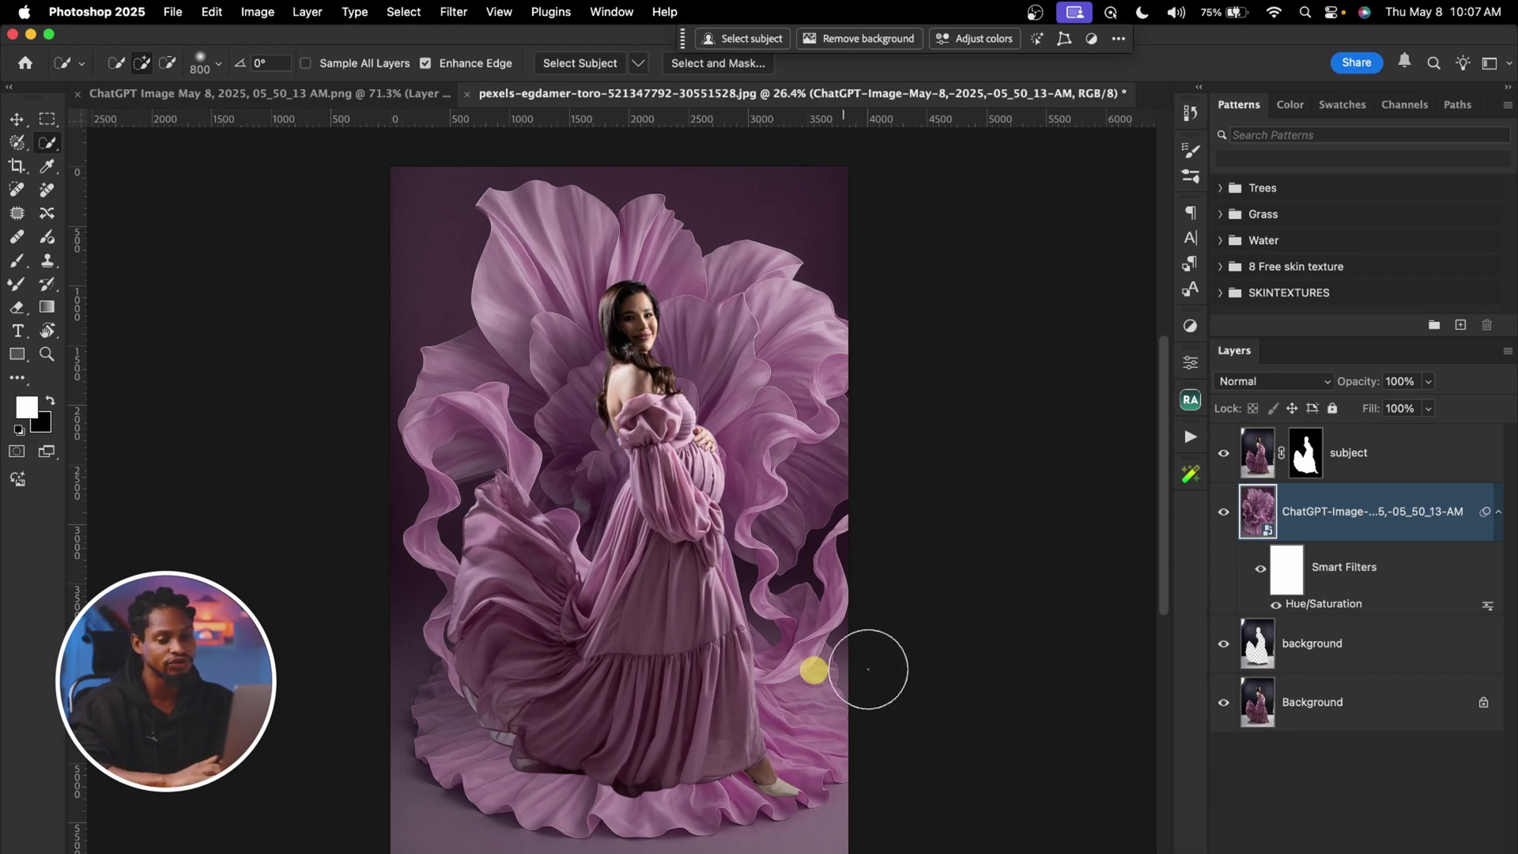
Start a Path Blur, stretch the path down-left and right, and choose Rear Sync Flash
left_click(451, 12)
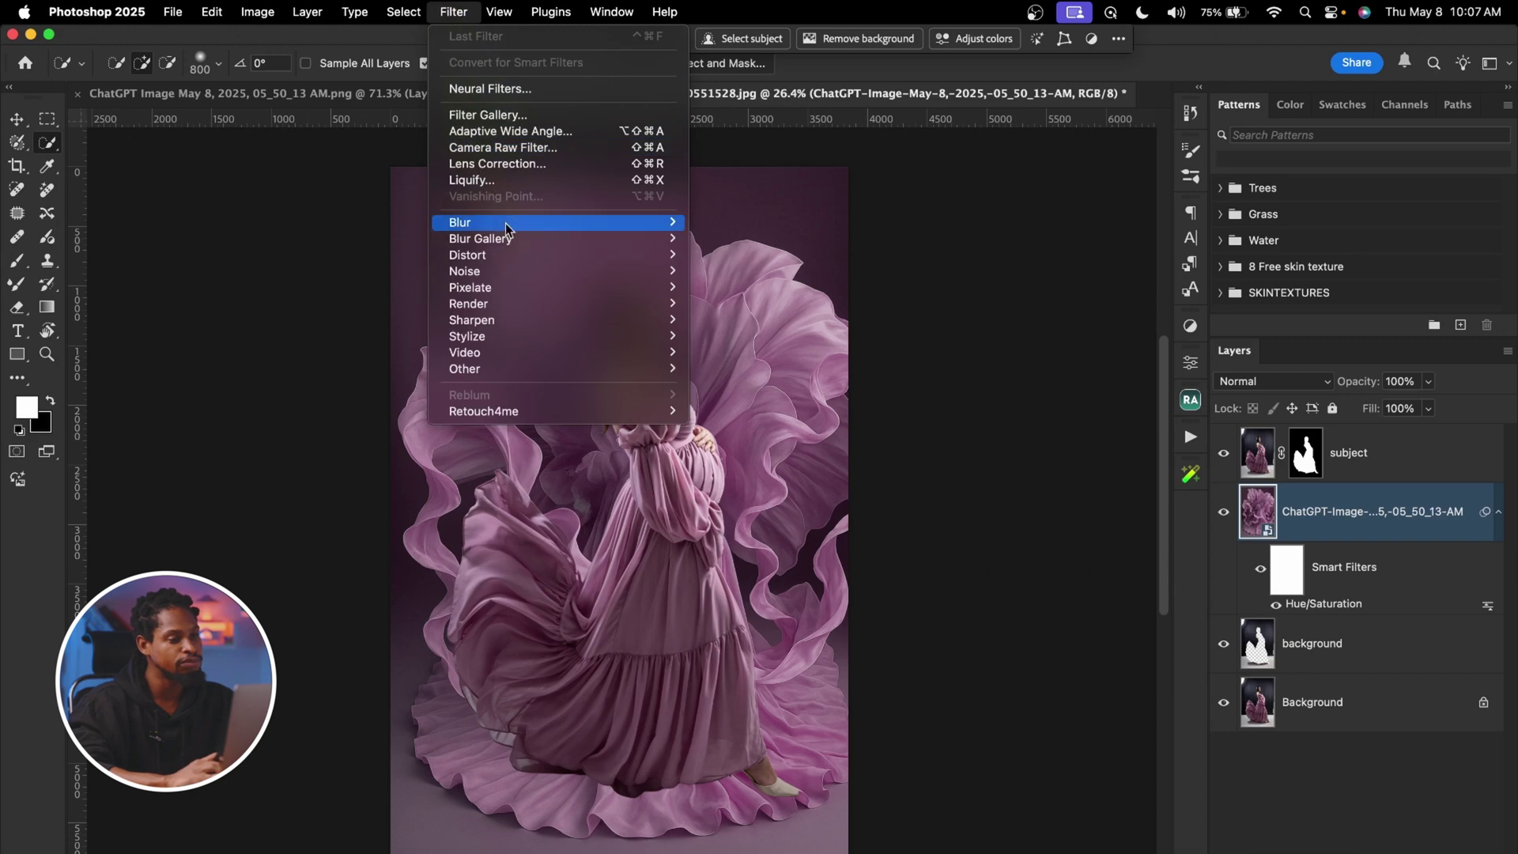
mouse_move(511, 241)
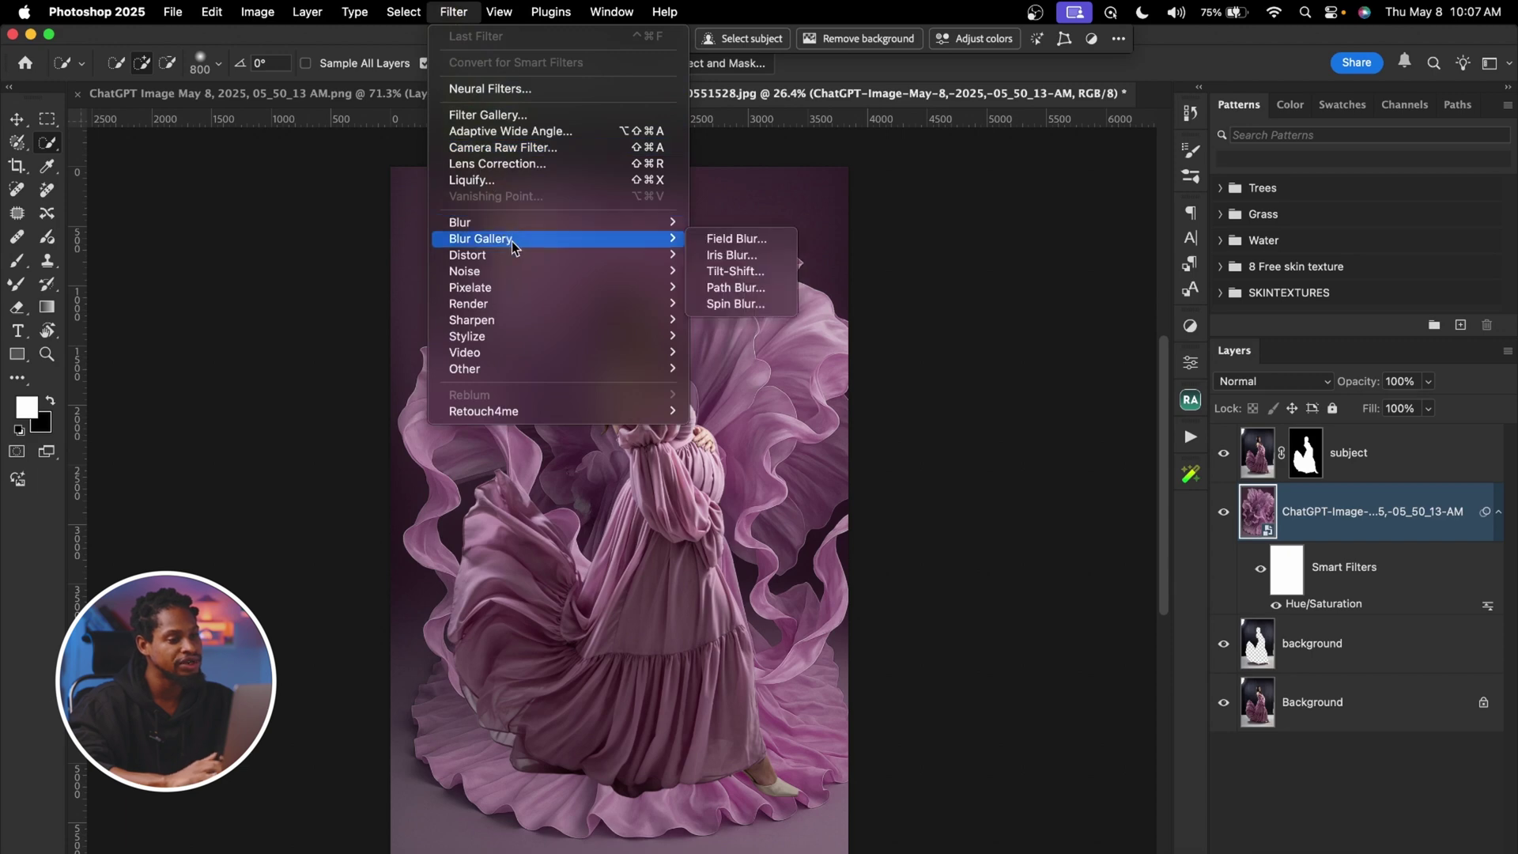
left_click(747, 287)
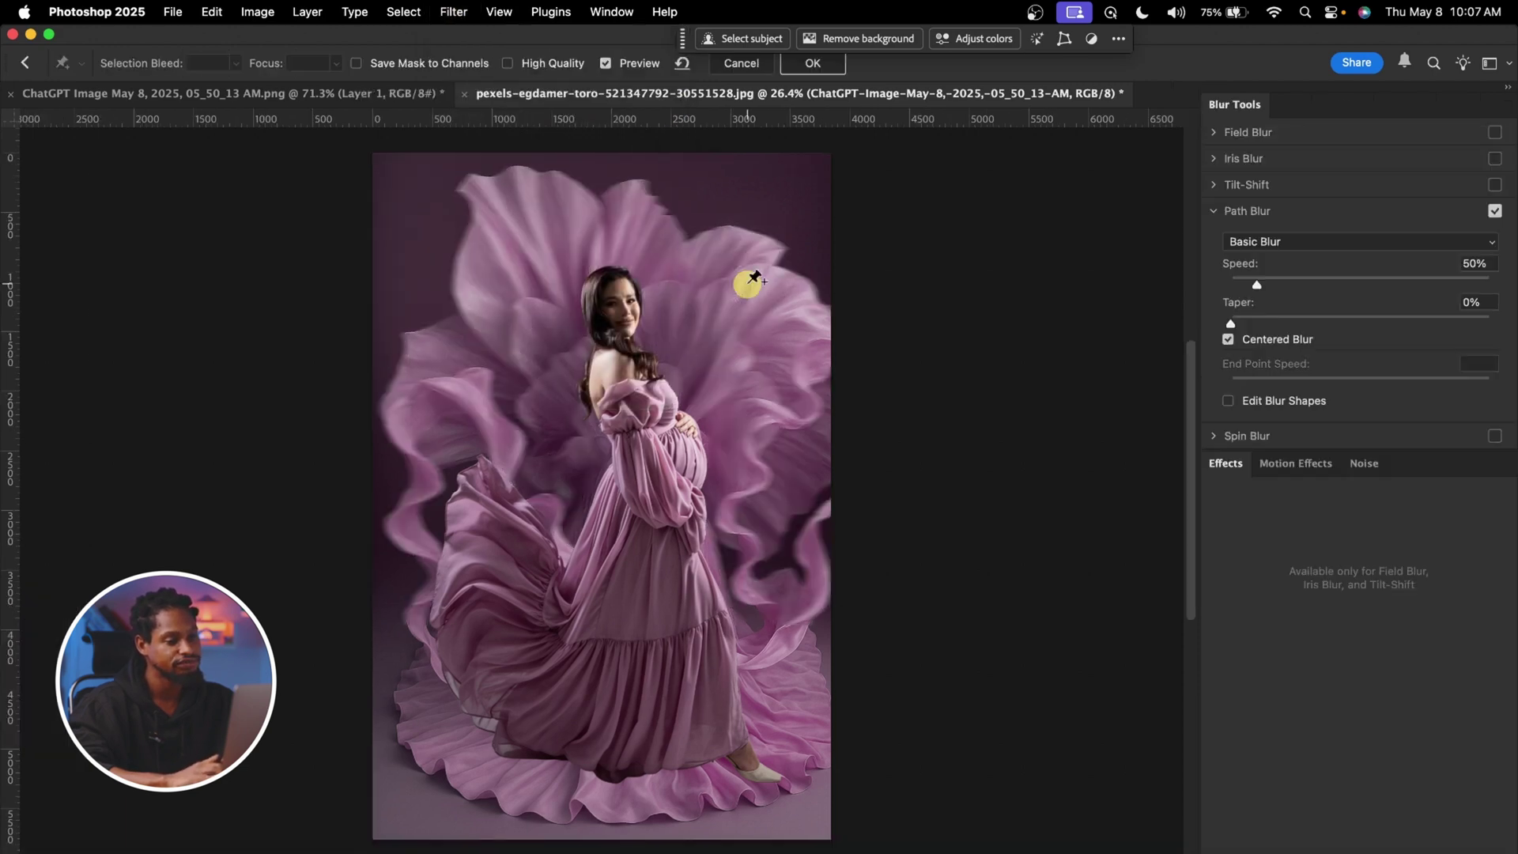
left_click_drag(644, 499, 678, 466)
left_click_drag(604, 496, 560, 531)
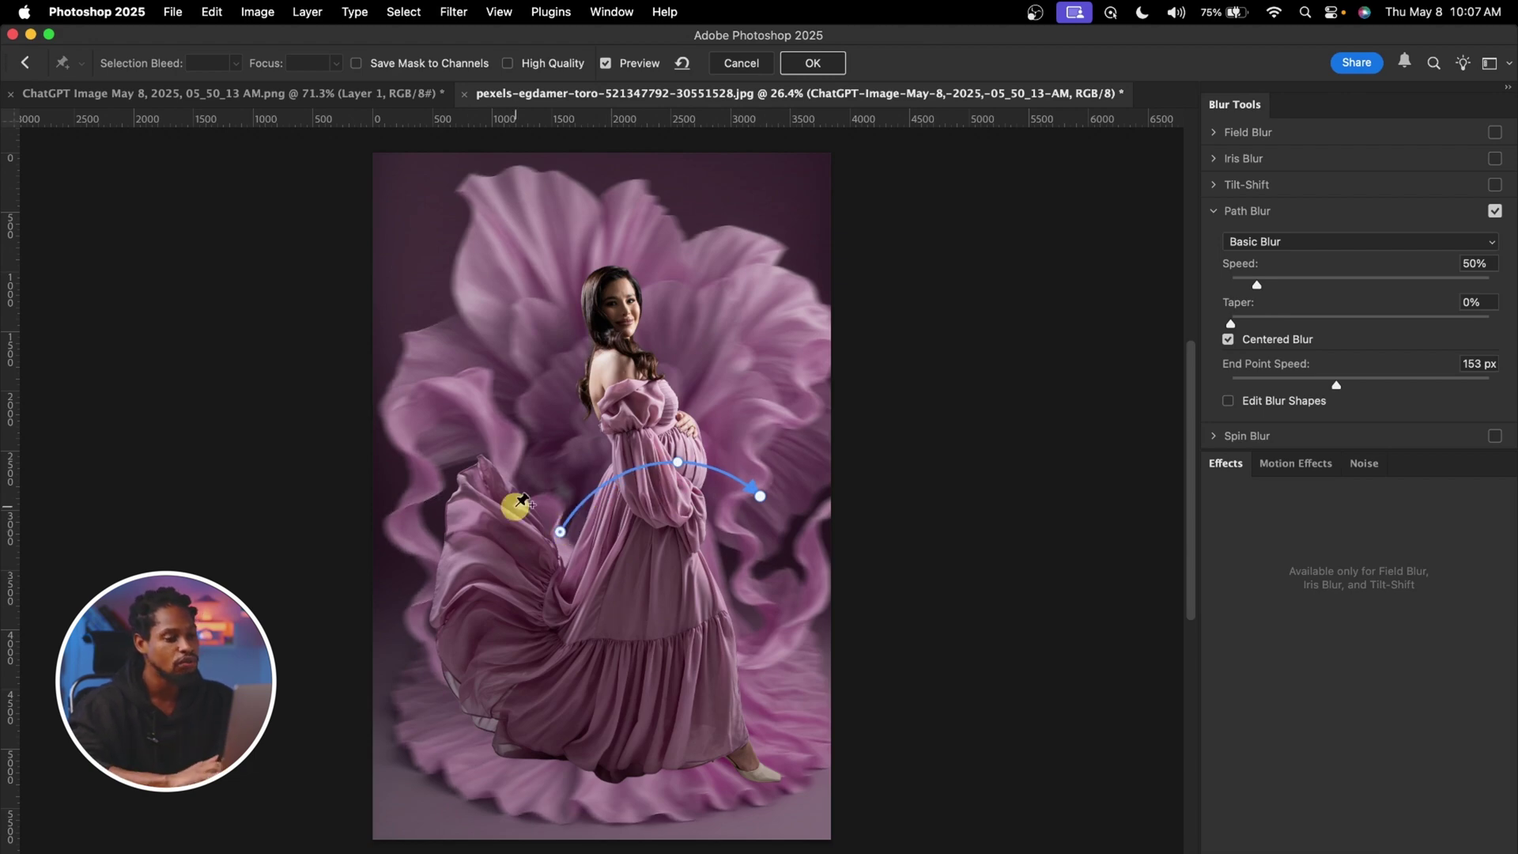
left_click(1343, 242)
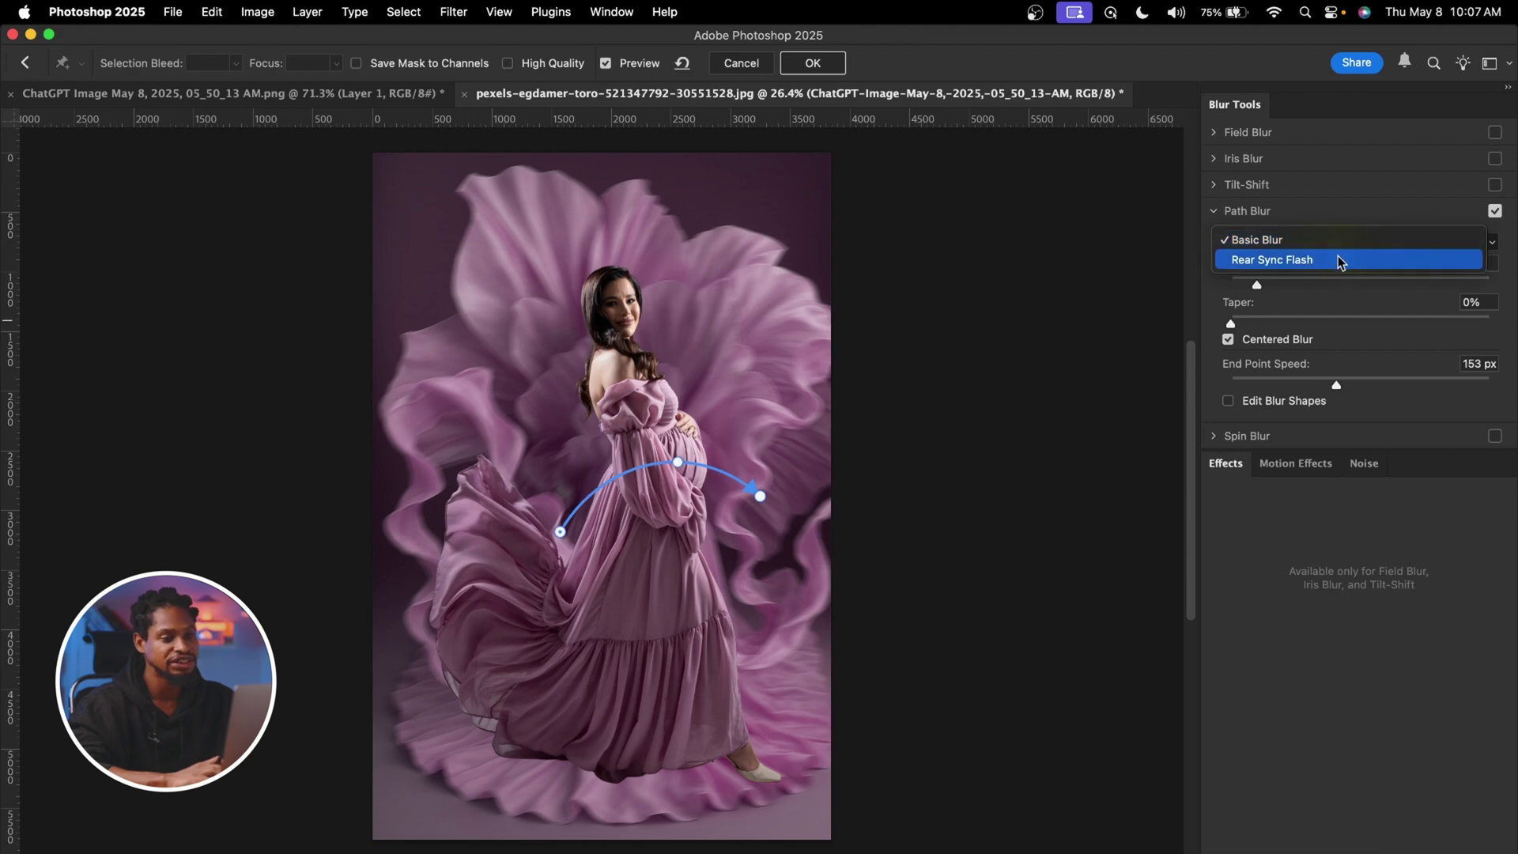
left_click(1337, 260)
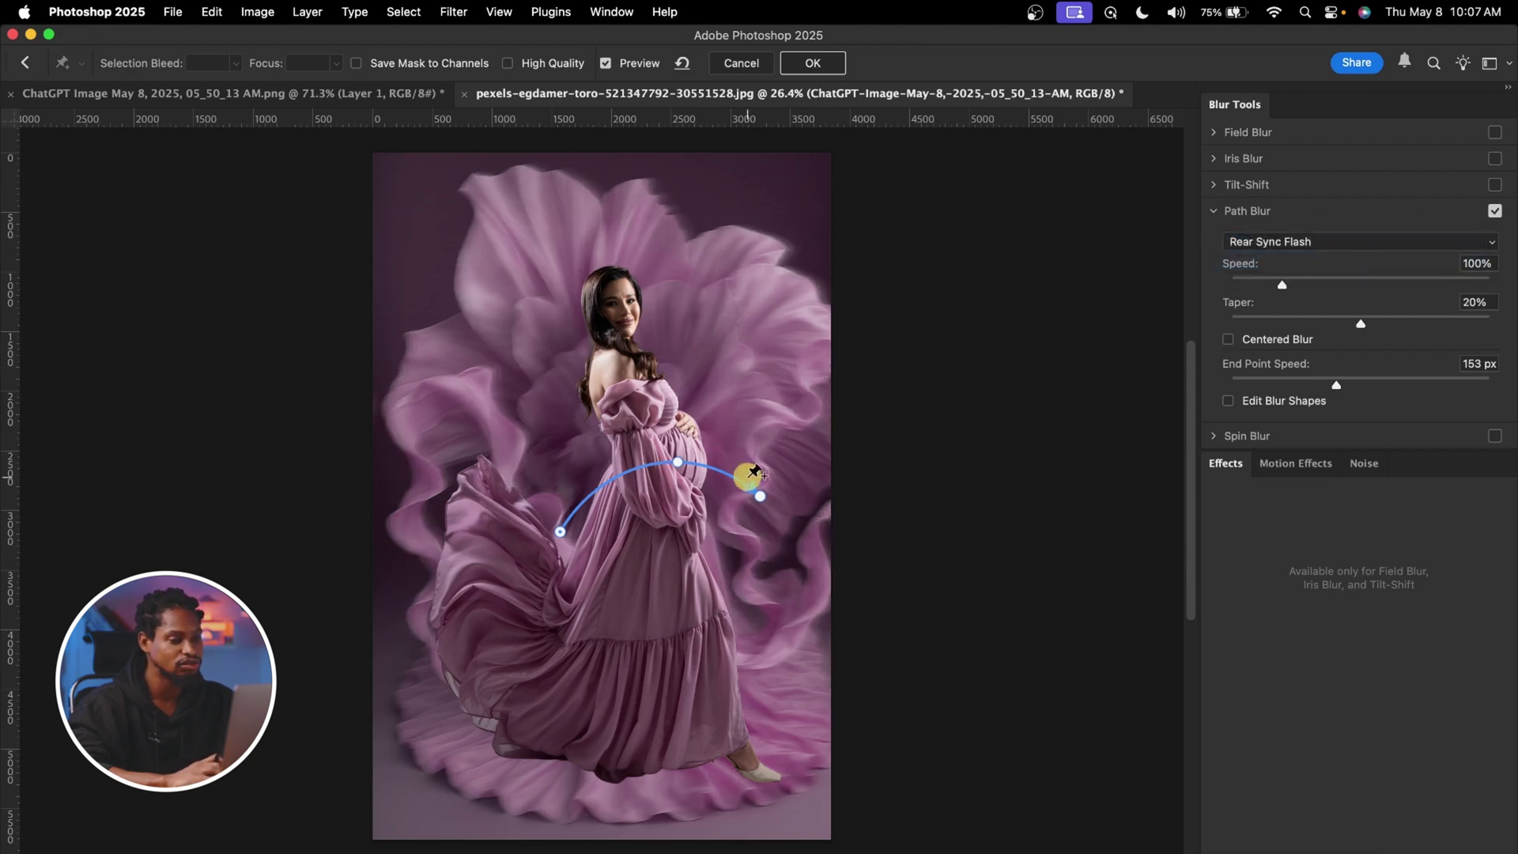
Curve the blur path up beside the woman, set Speed 85% and Taper 17%, and apply
left_click_drag(756, 498, 805, 495)
left_click_drag(568, 524, 498, 549)
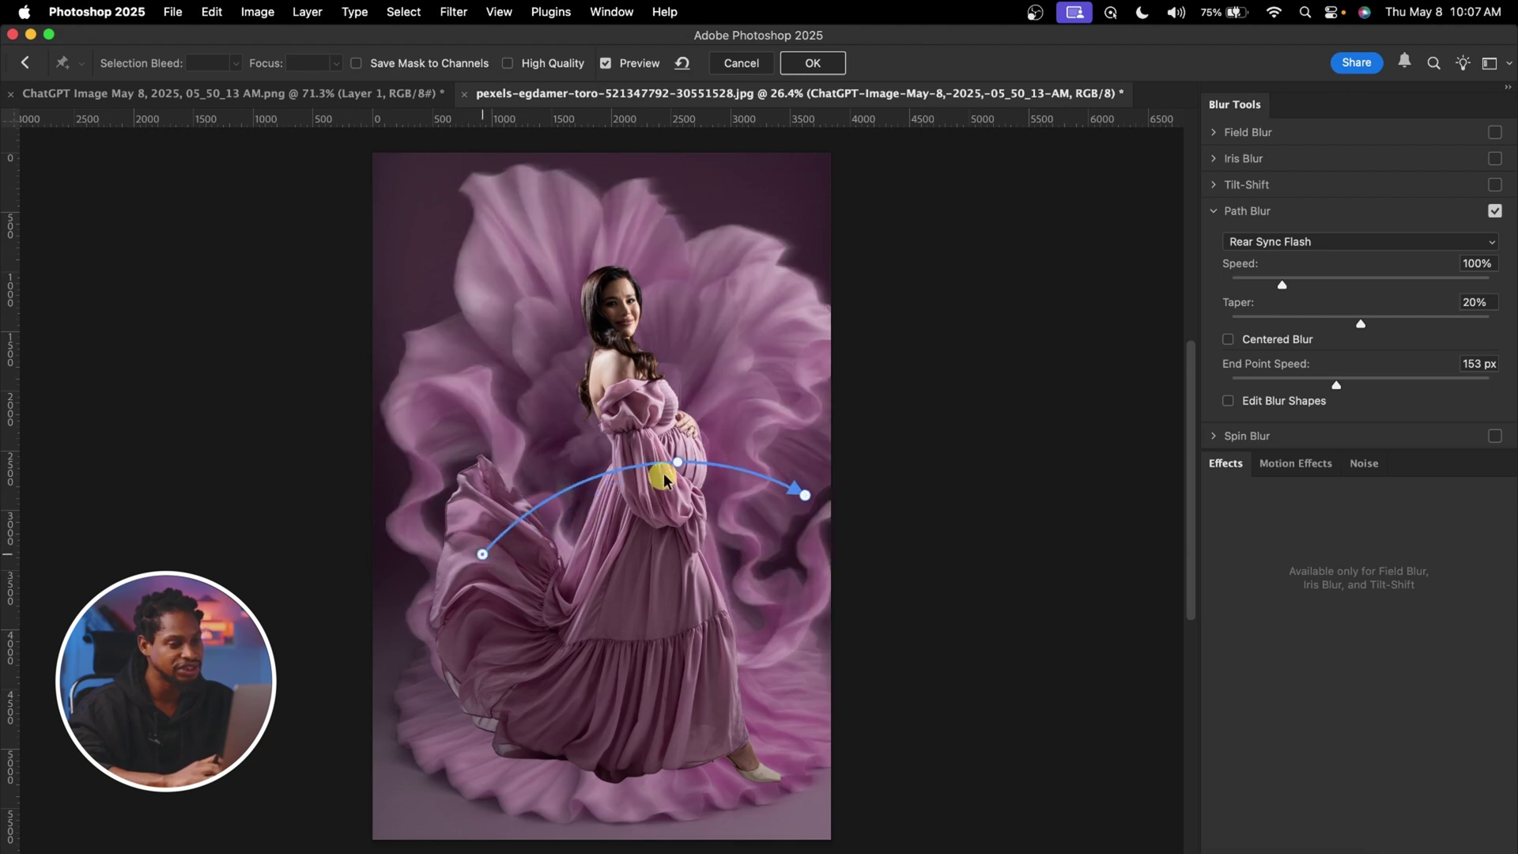
left_click_drag(664, 480, 625, 501)
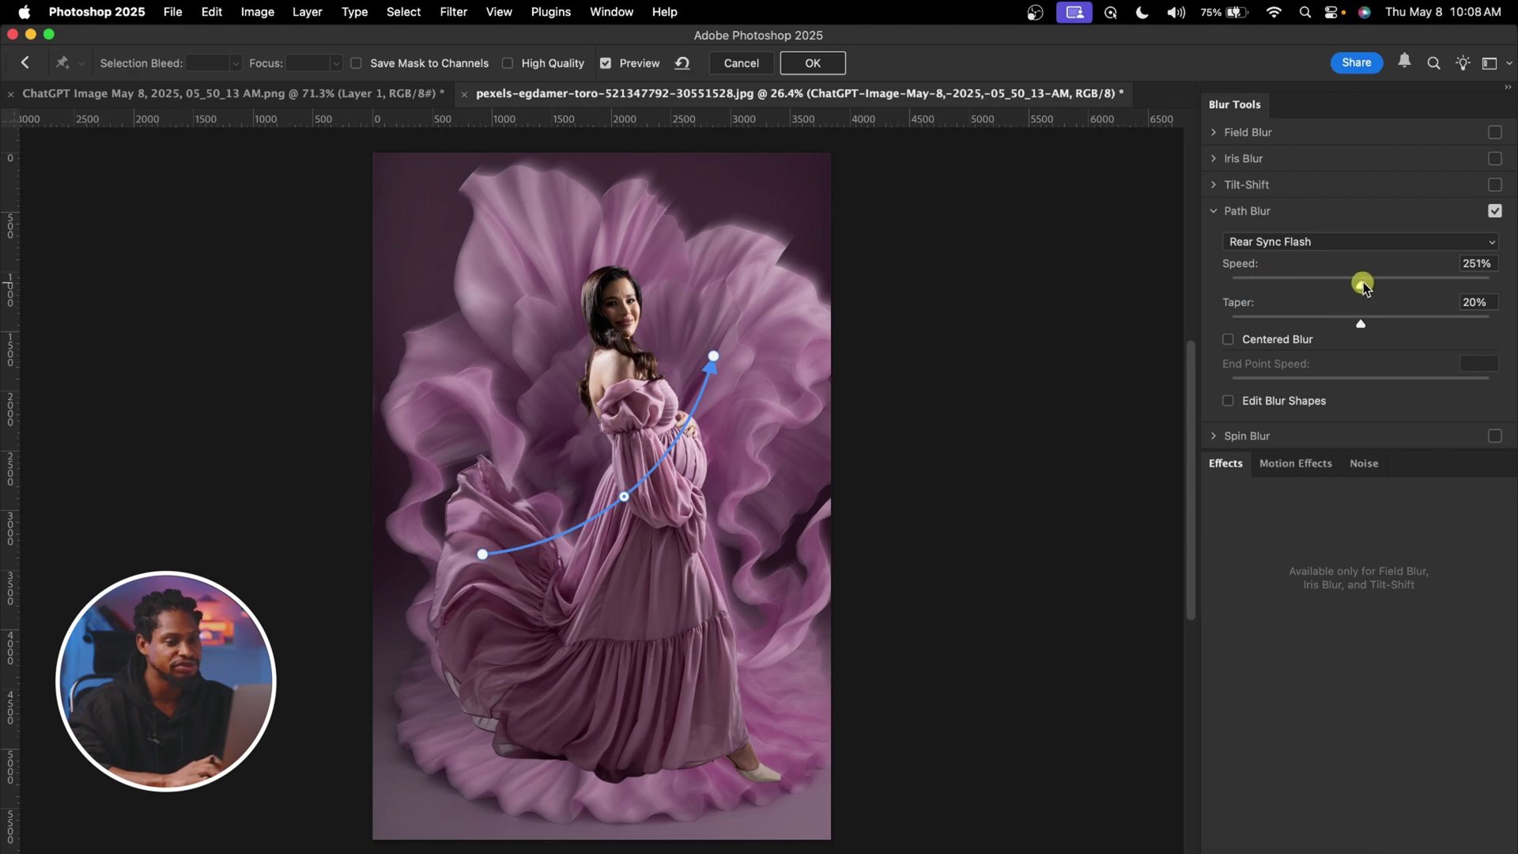
left_click_drag(1362, 283, 1376, 284)
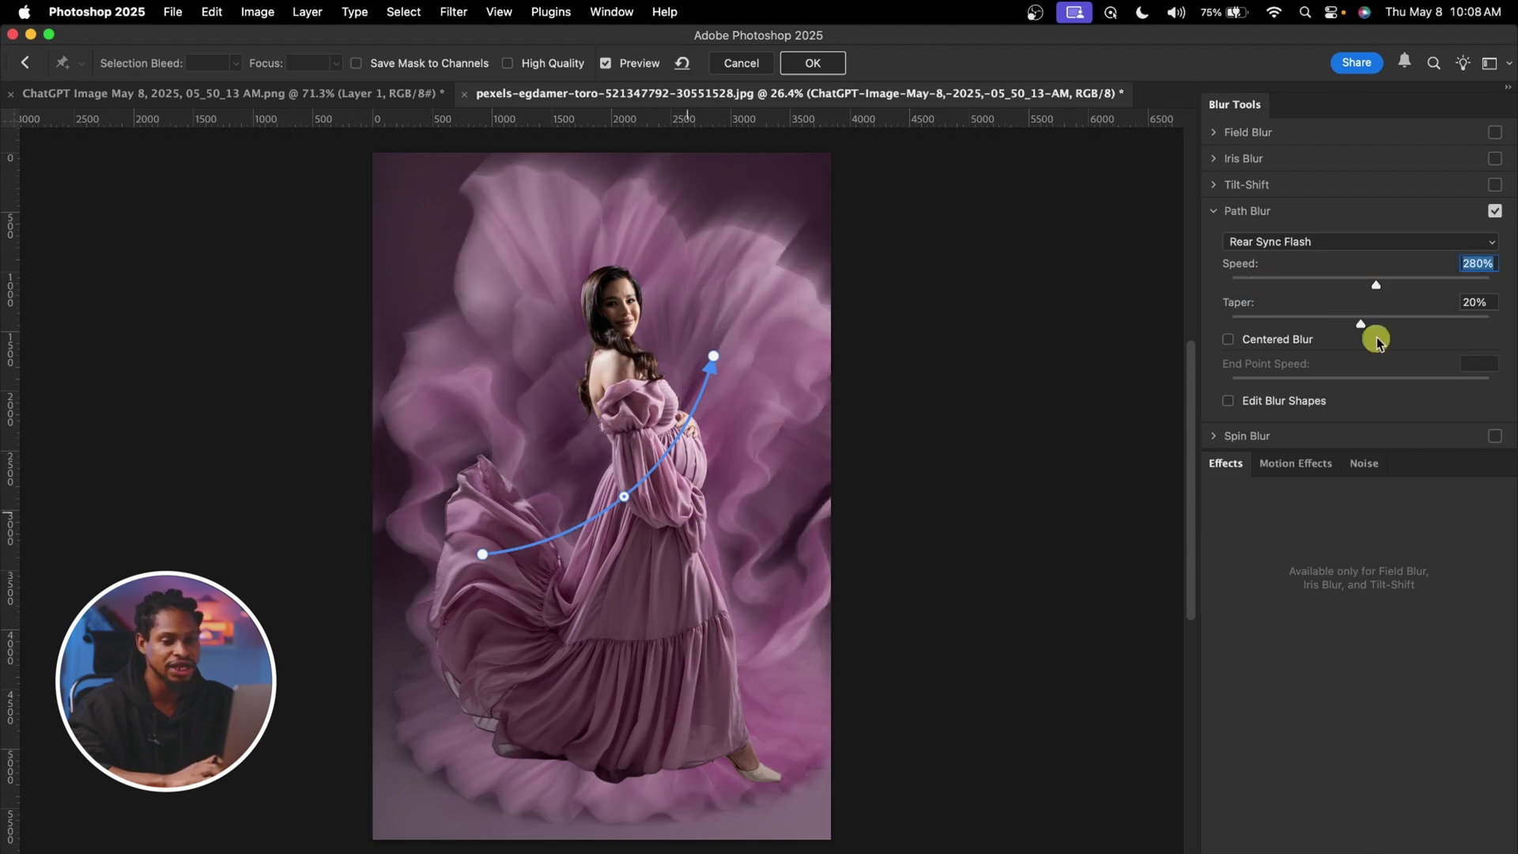
left_click_drag(1285, 295, 1326, 327)
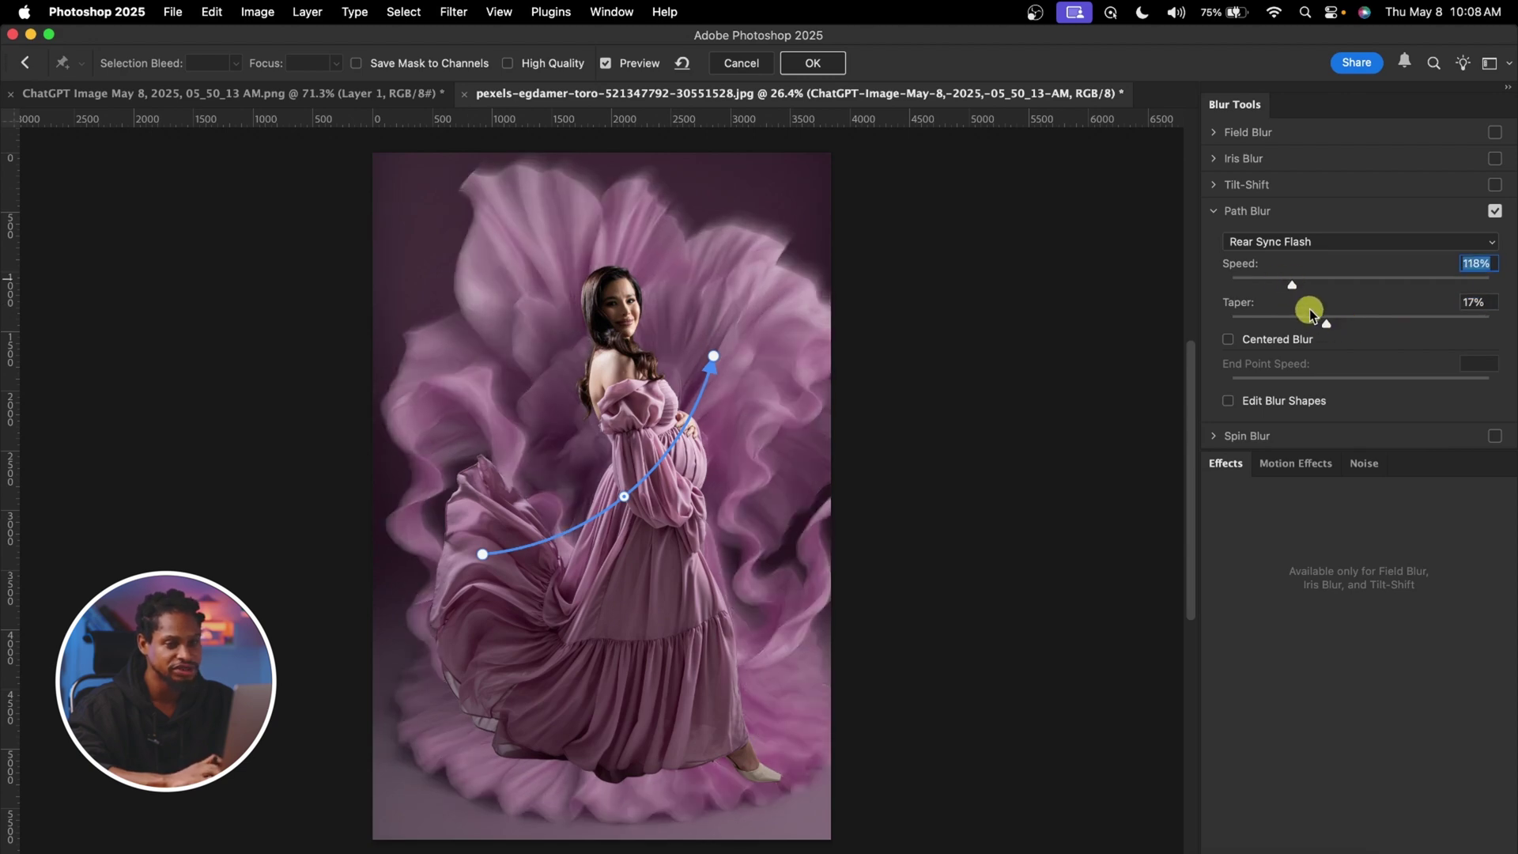
left_click(1326, 324)
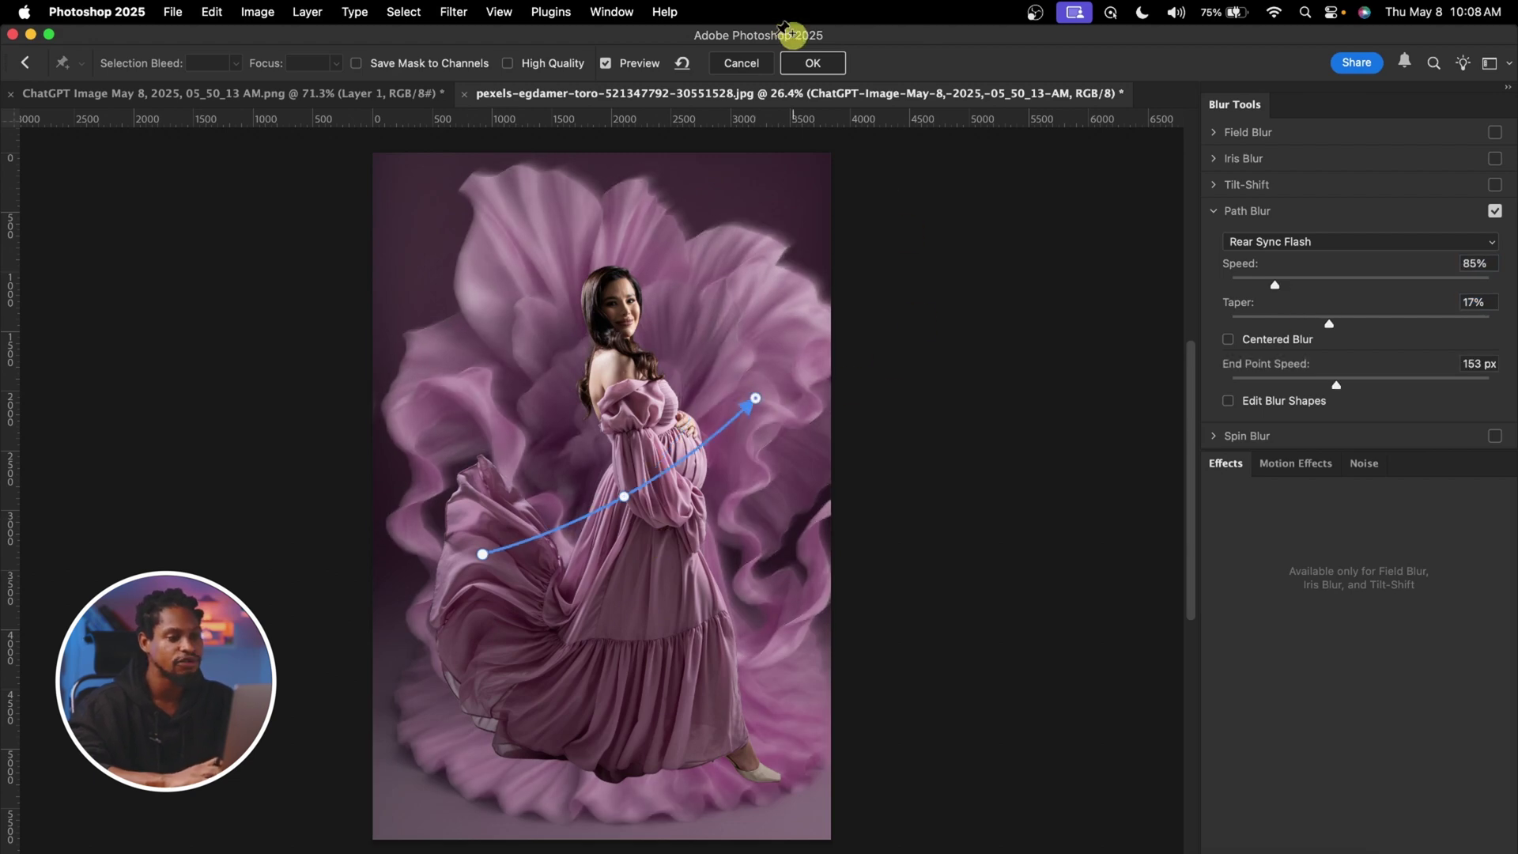
left_click(824, 60)
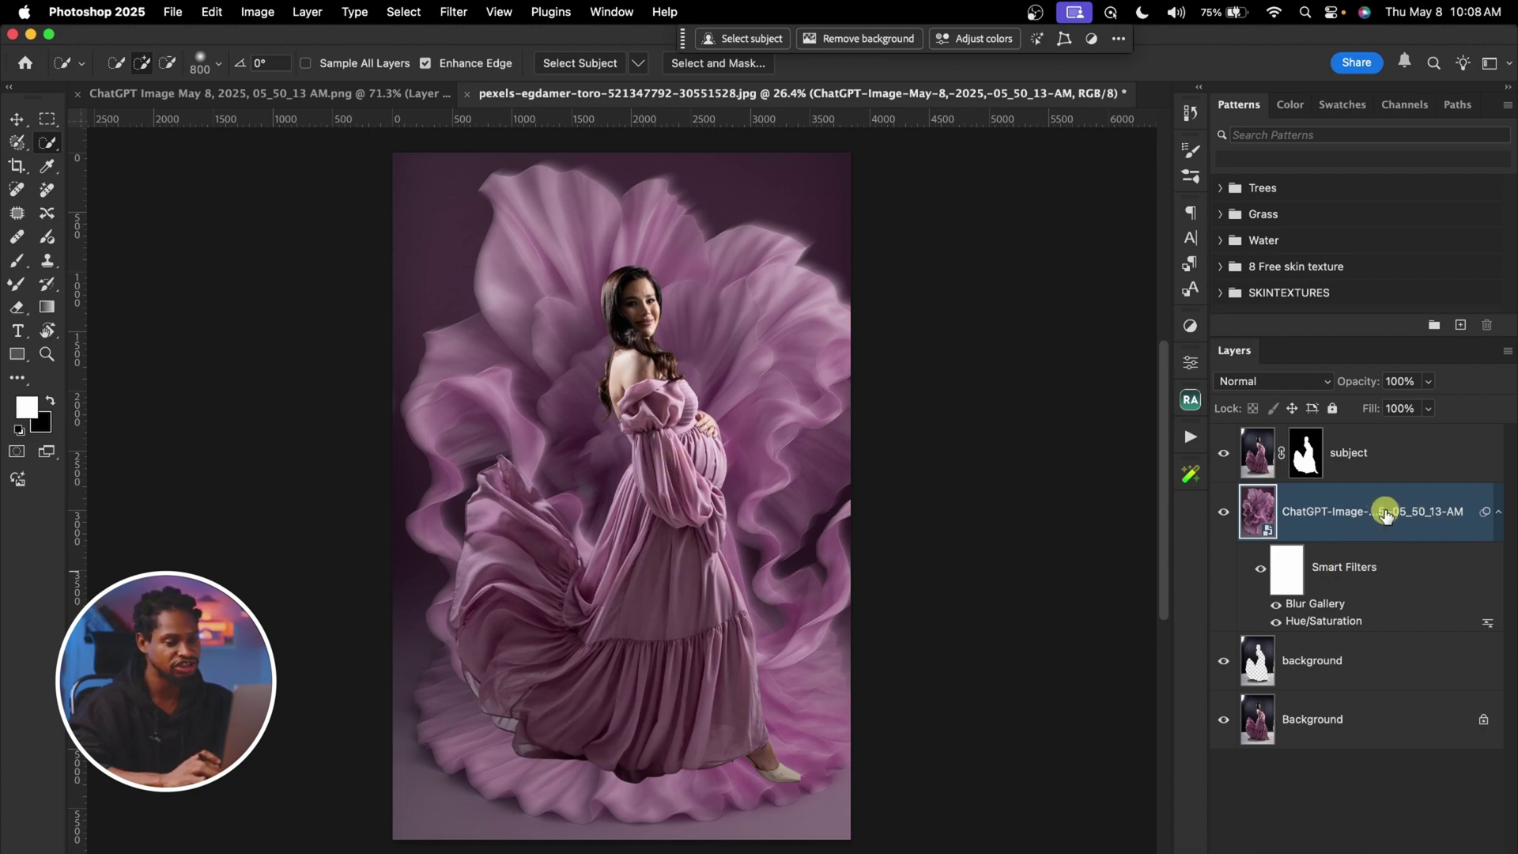
Duplicate the blurred flower layer above subject, clip it to her, and add a layer mask
key("super+j")
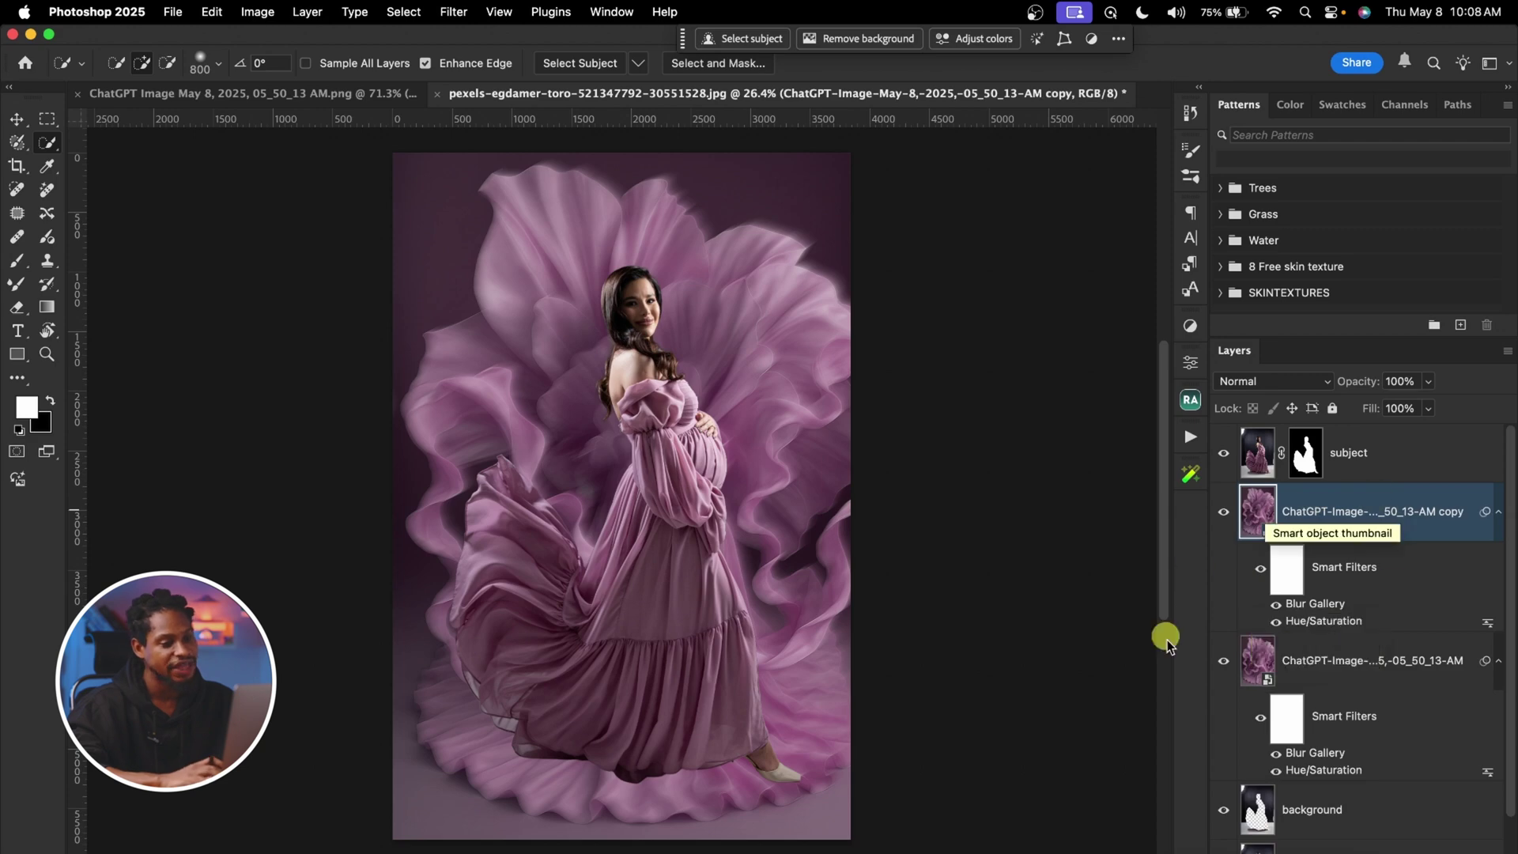
left_click_drag(1391, 504, 1399, 416)
scroll(874, 400, "right", 3)
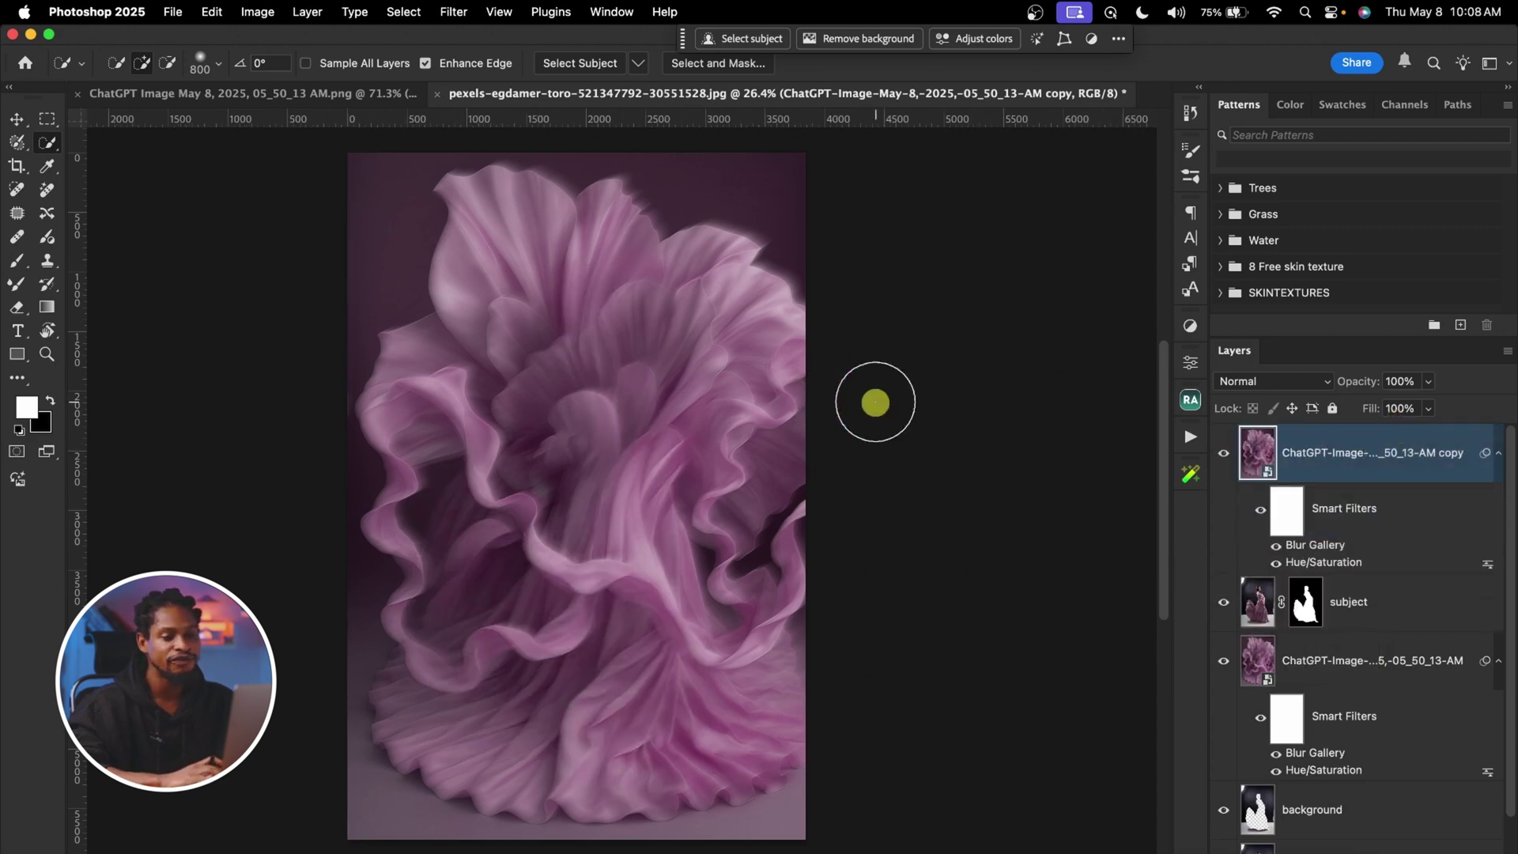
left_click(1498, 455)
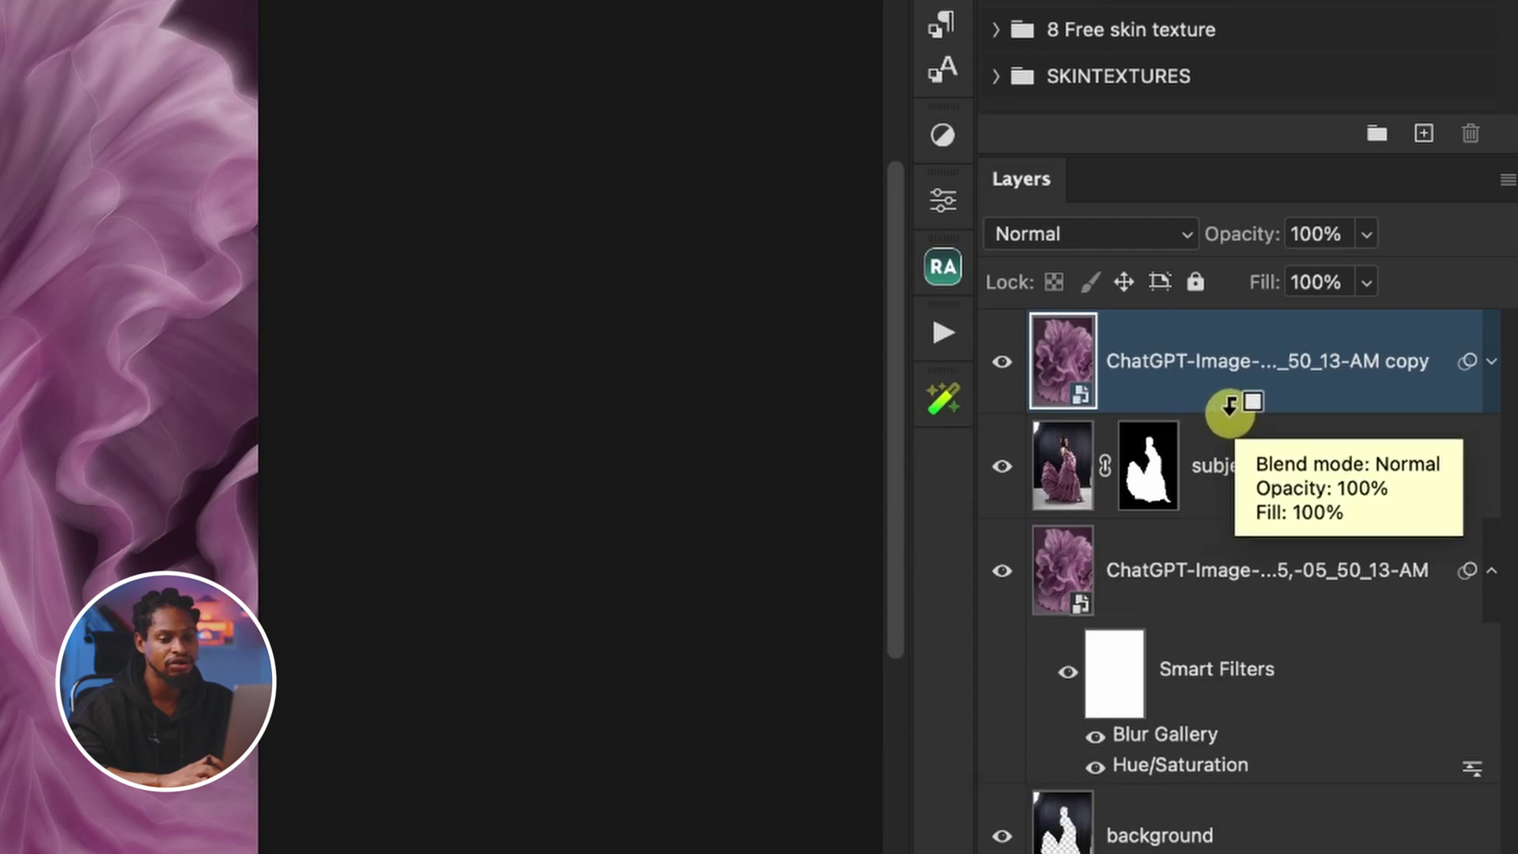
left_click(1229, 409, "alt")
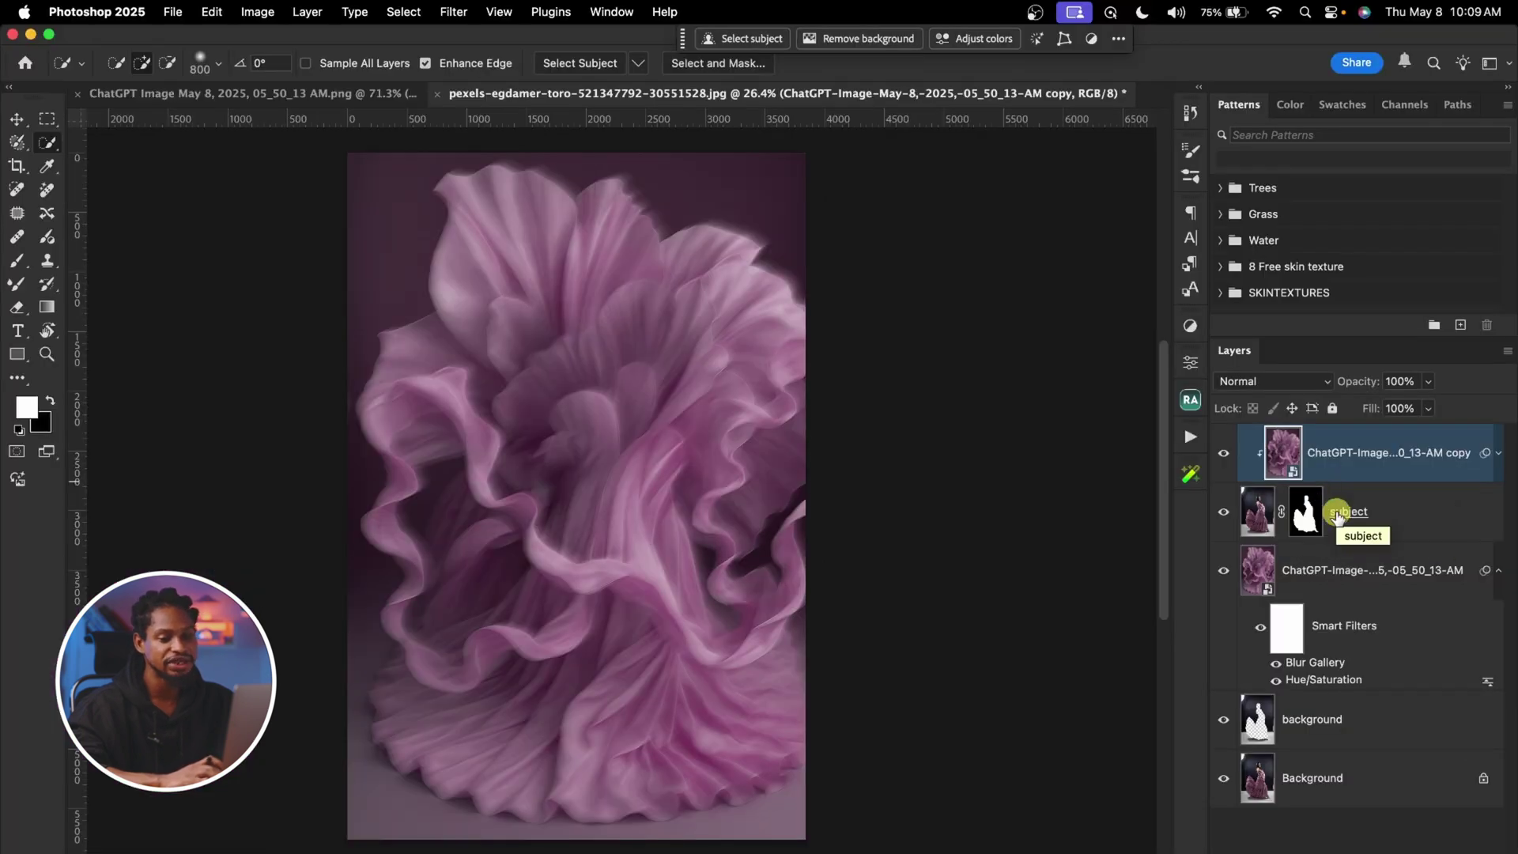
left_click(1393, 845)
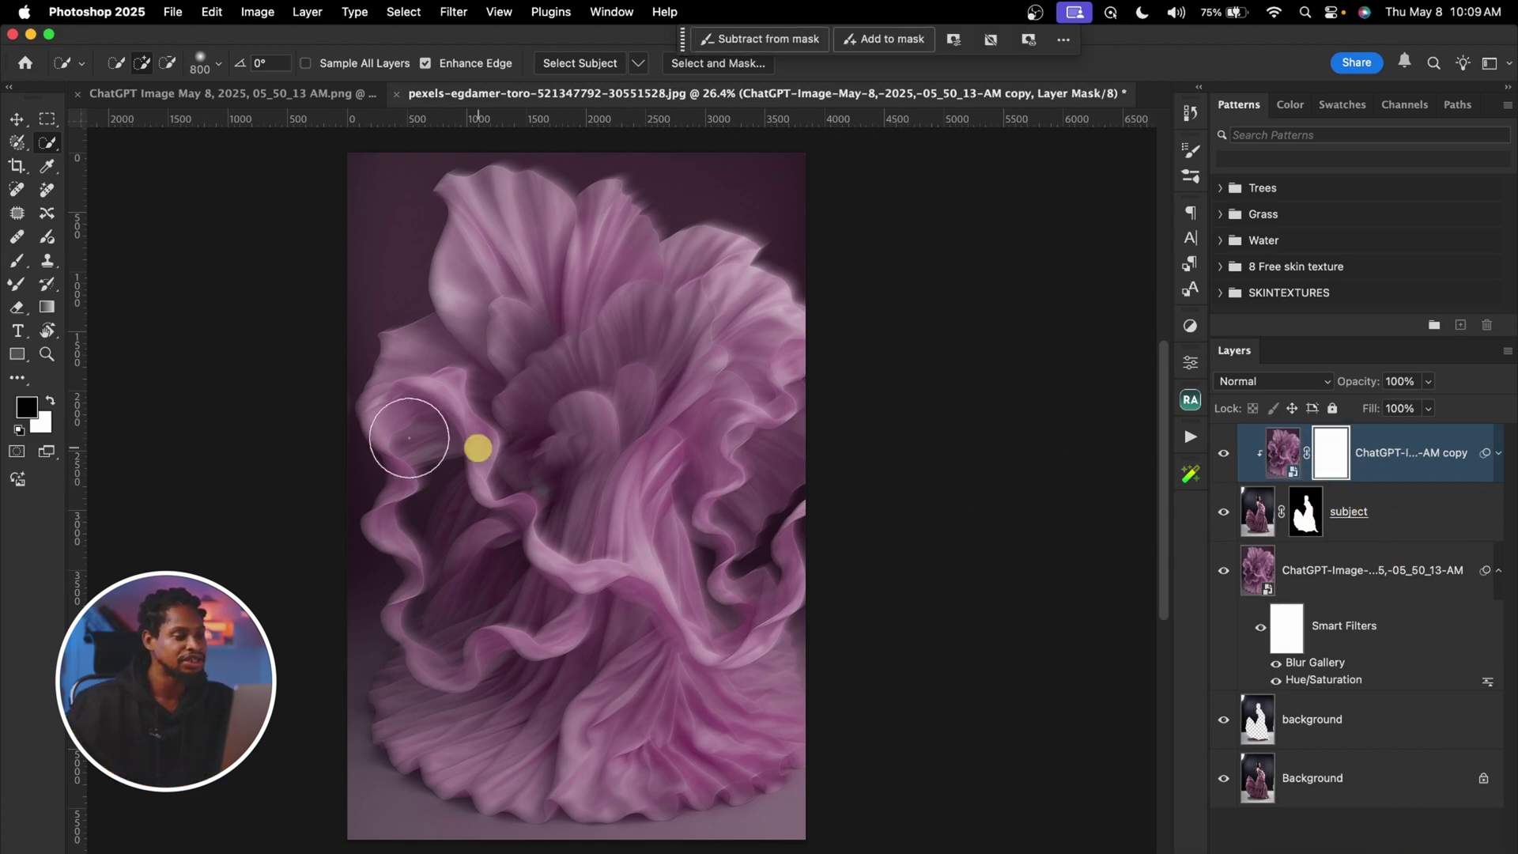
Paint the fabric copy's mask to reveal the woman's face, bodice and belly
left_click(19, 260)
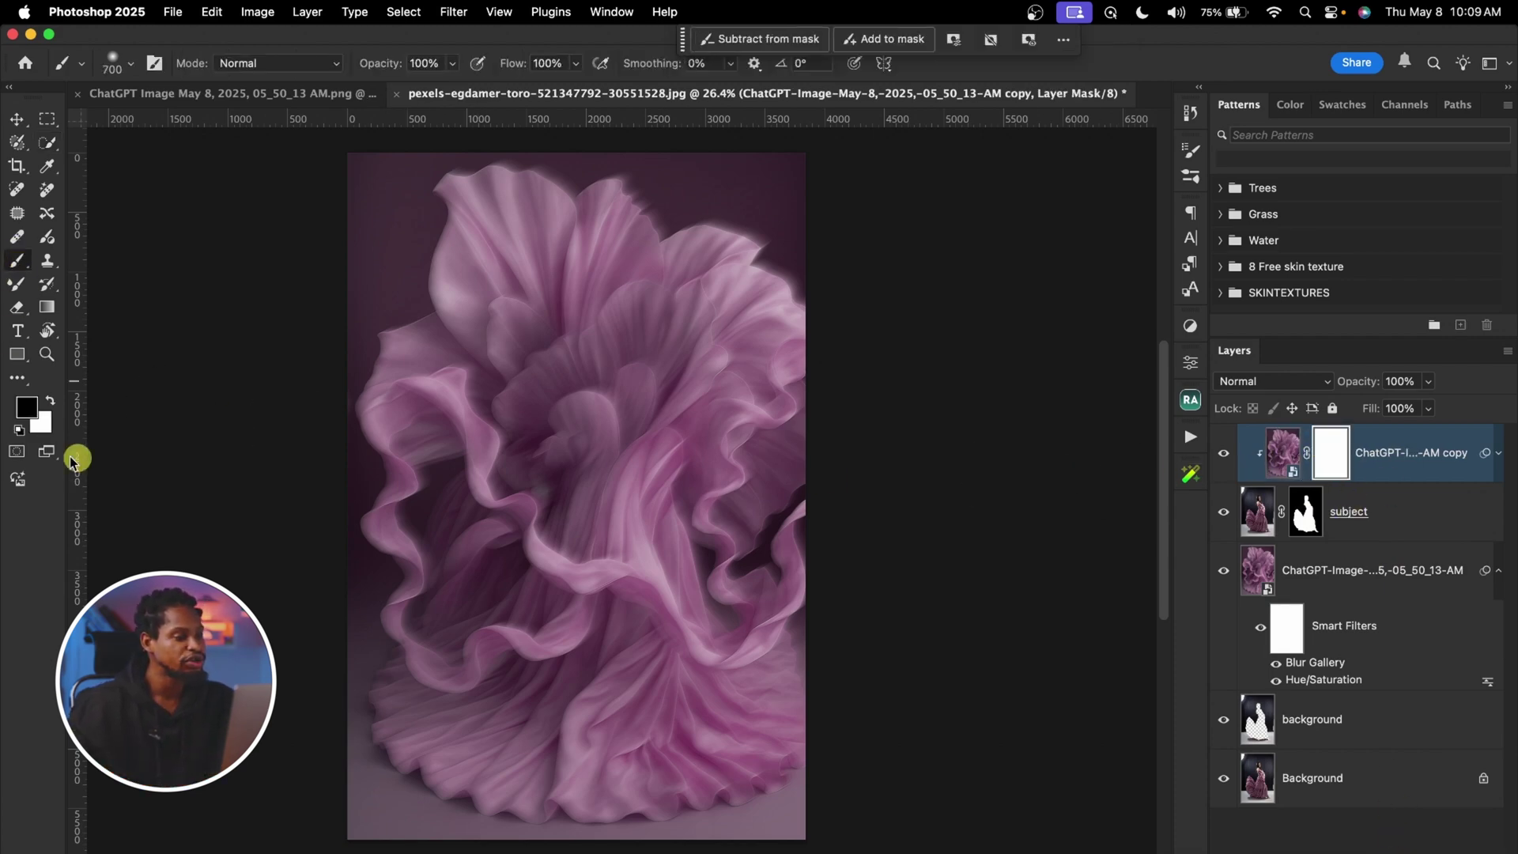
key("bracketright")
key("bracketright")
key("bracketright")
key("bracketright")
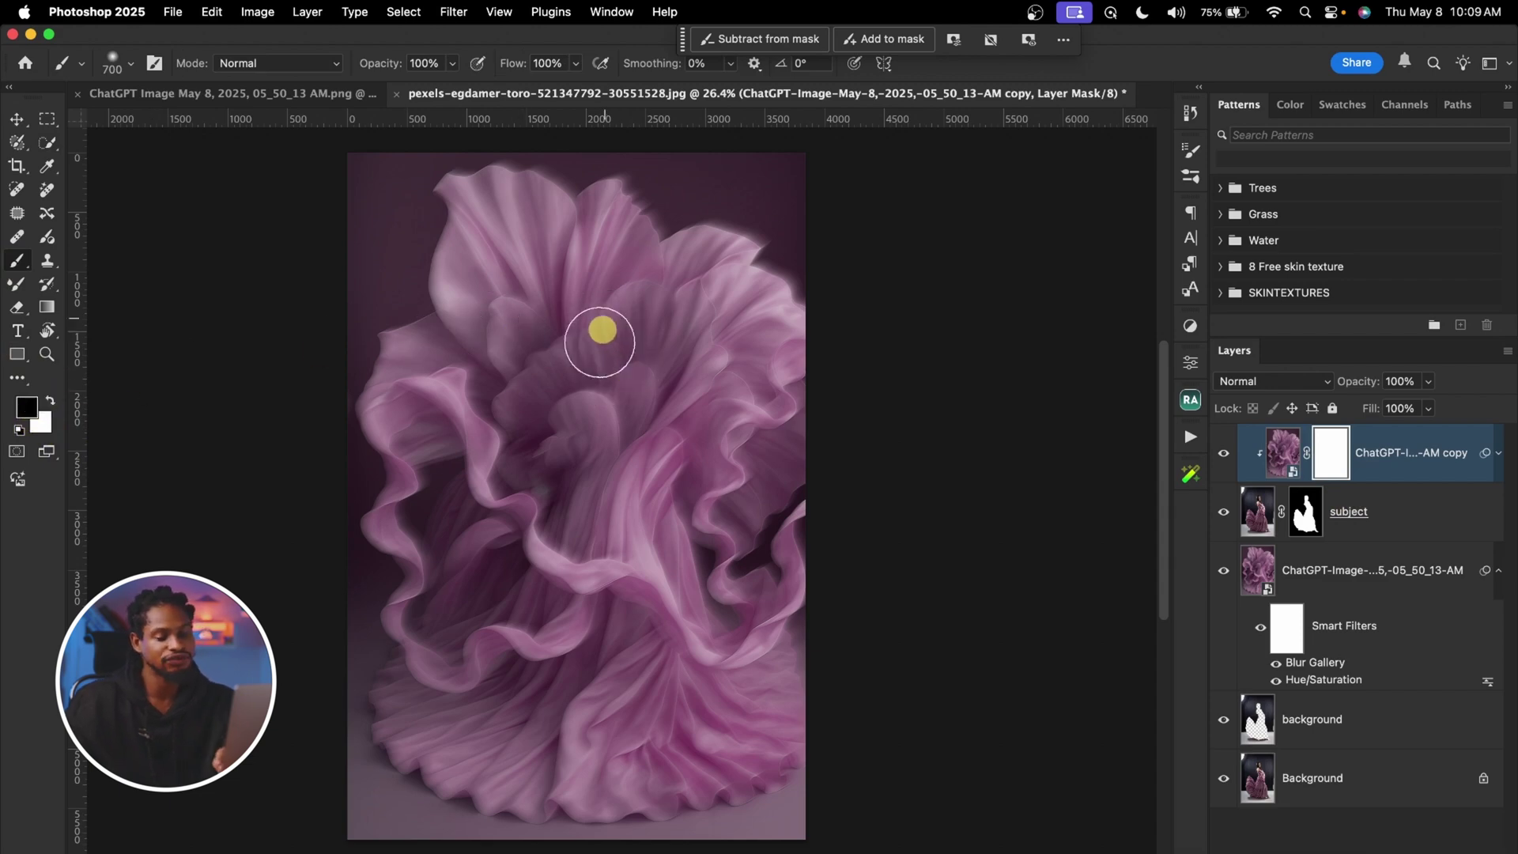
mouse_move(603, 393)
left_mouse_down()
mouse_move(629, 372)
mouse_move(581, 368)
mouse_move(583, 340)
mouse_move(596, 399)
mouse_move(633, 411)
mouse_move(617, 446)
mouse_move(627, 466)
mouse_move(616, 448)
mouse_move(609, 464)
left_mouse_up()
key("bracketleft")
key("bracketright")
key("bracketright")
key("bracketright")
key("z")
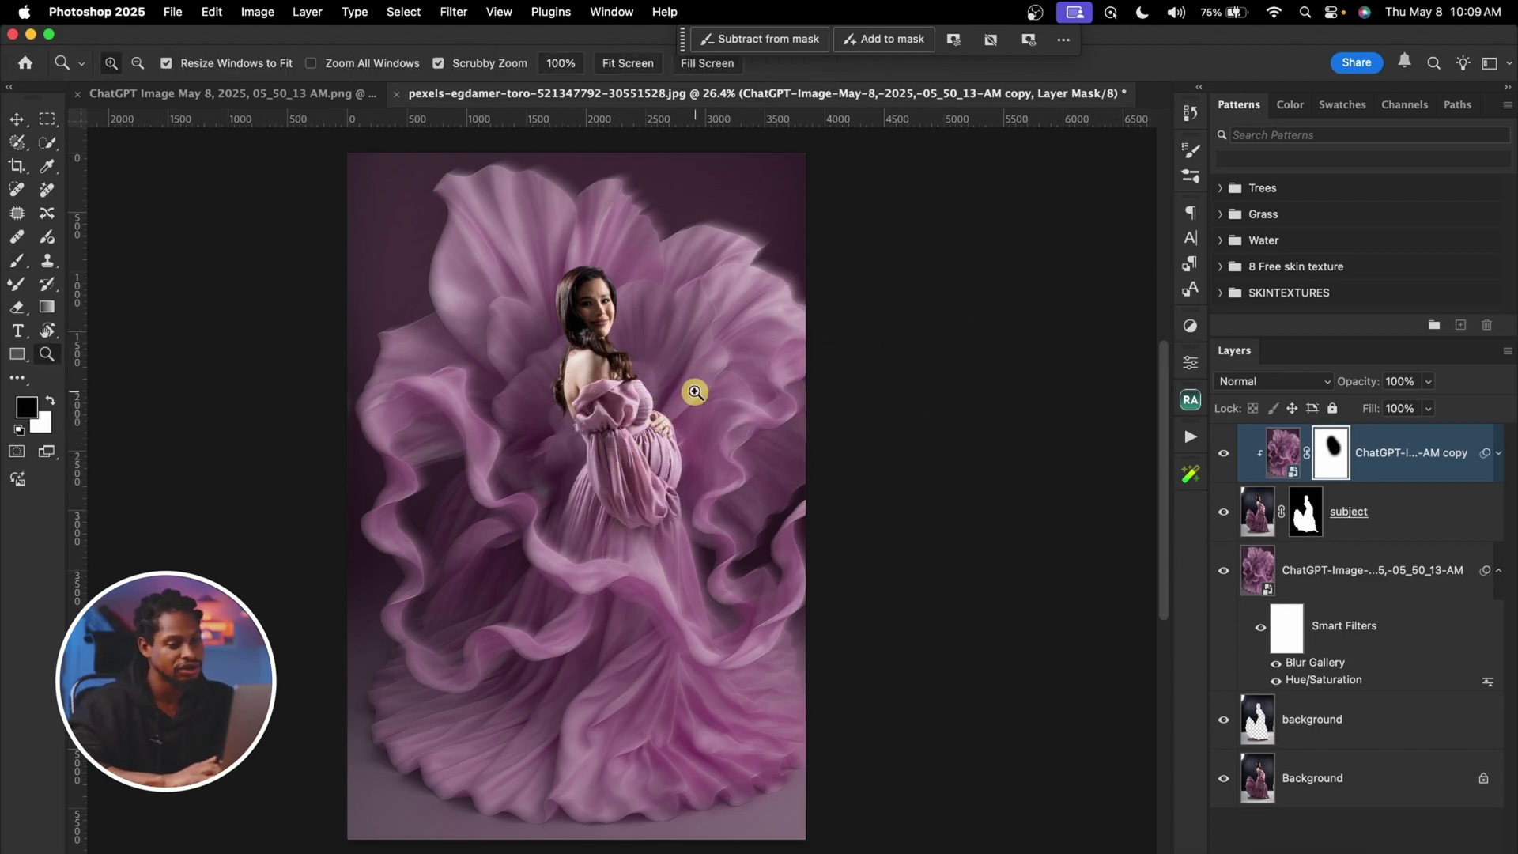
scroll(695, 390, "down", 2)
scroll(703, 364, "up", 3)
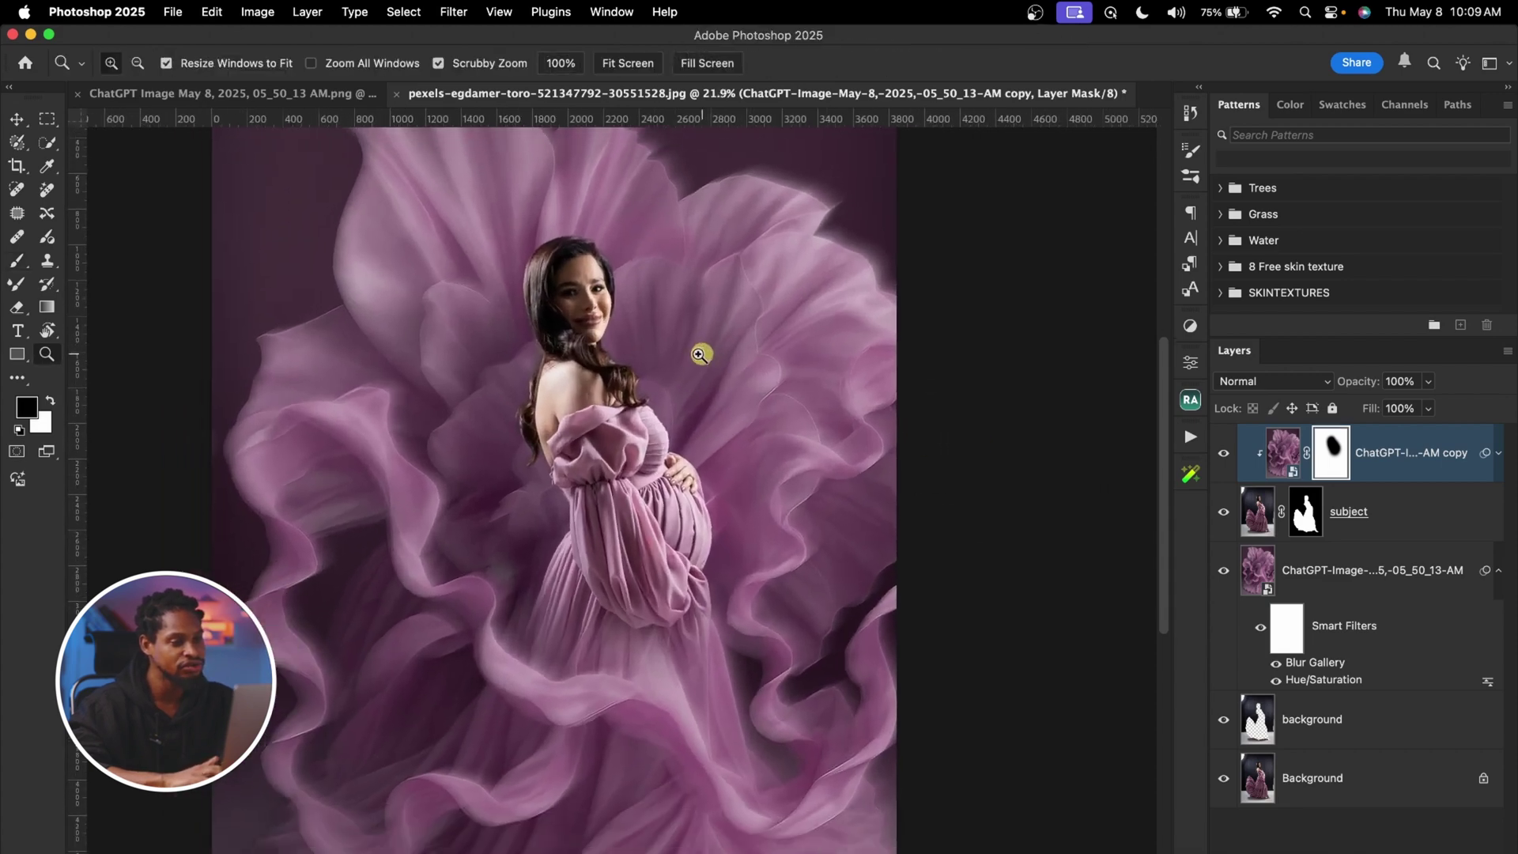
scroll(691, 353, "down", 3)
key("b")
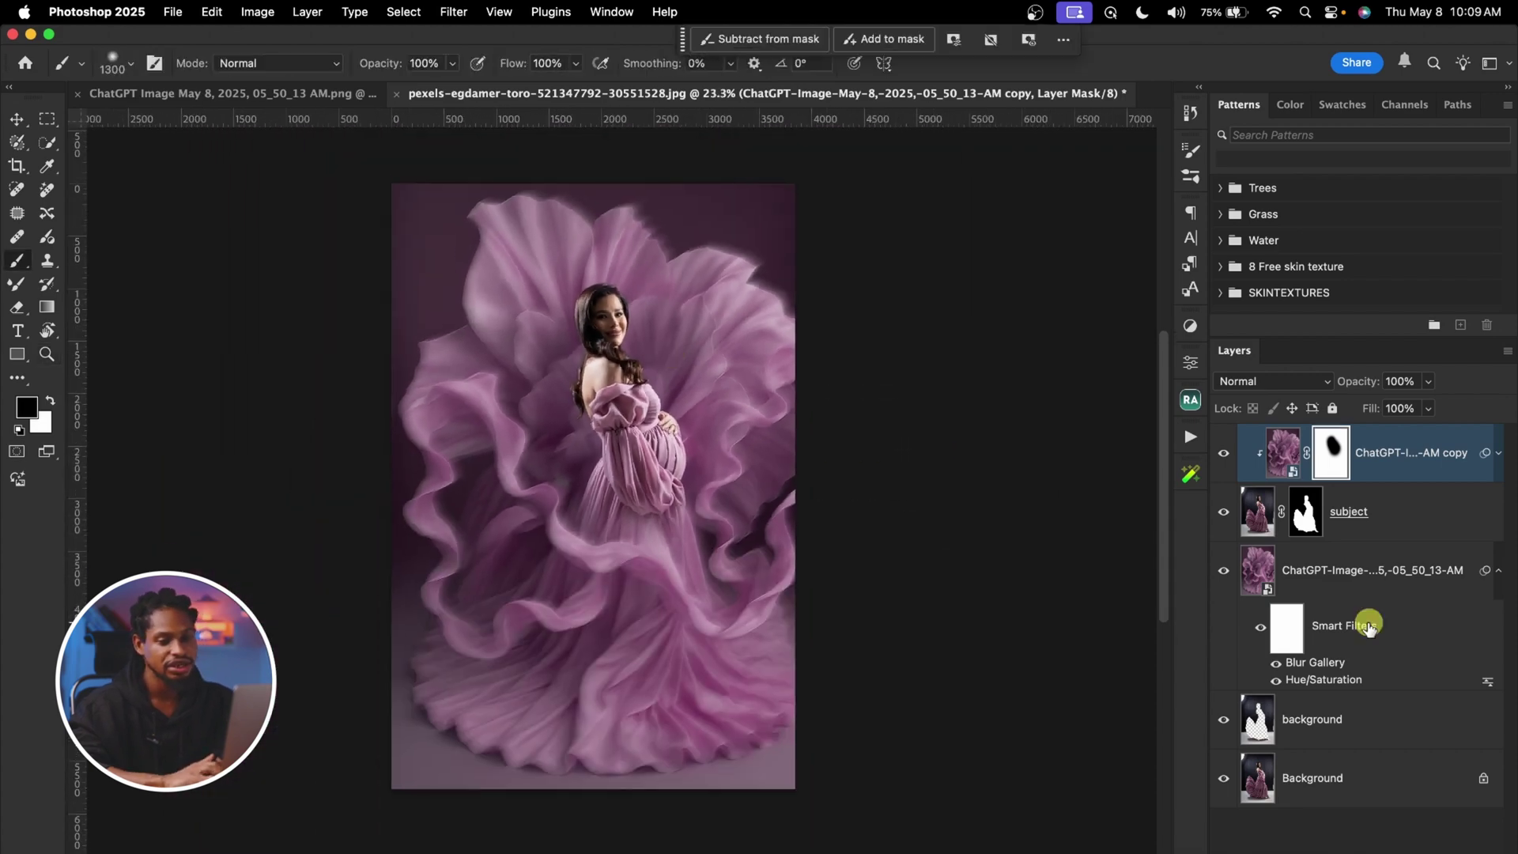
Group the composite layers into Group 1 and toggle it to compare with the original
left_click(1397, 715, "shift")
key("super+g")
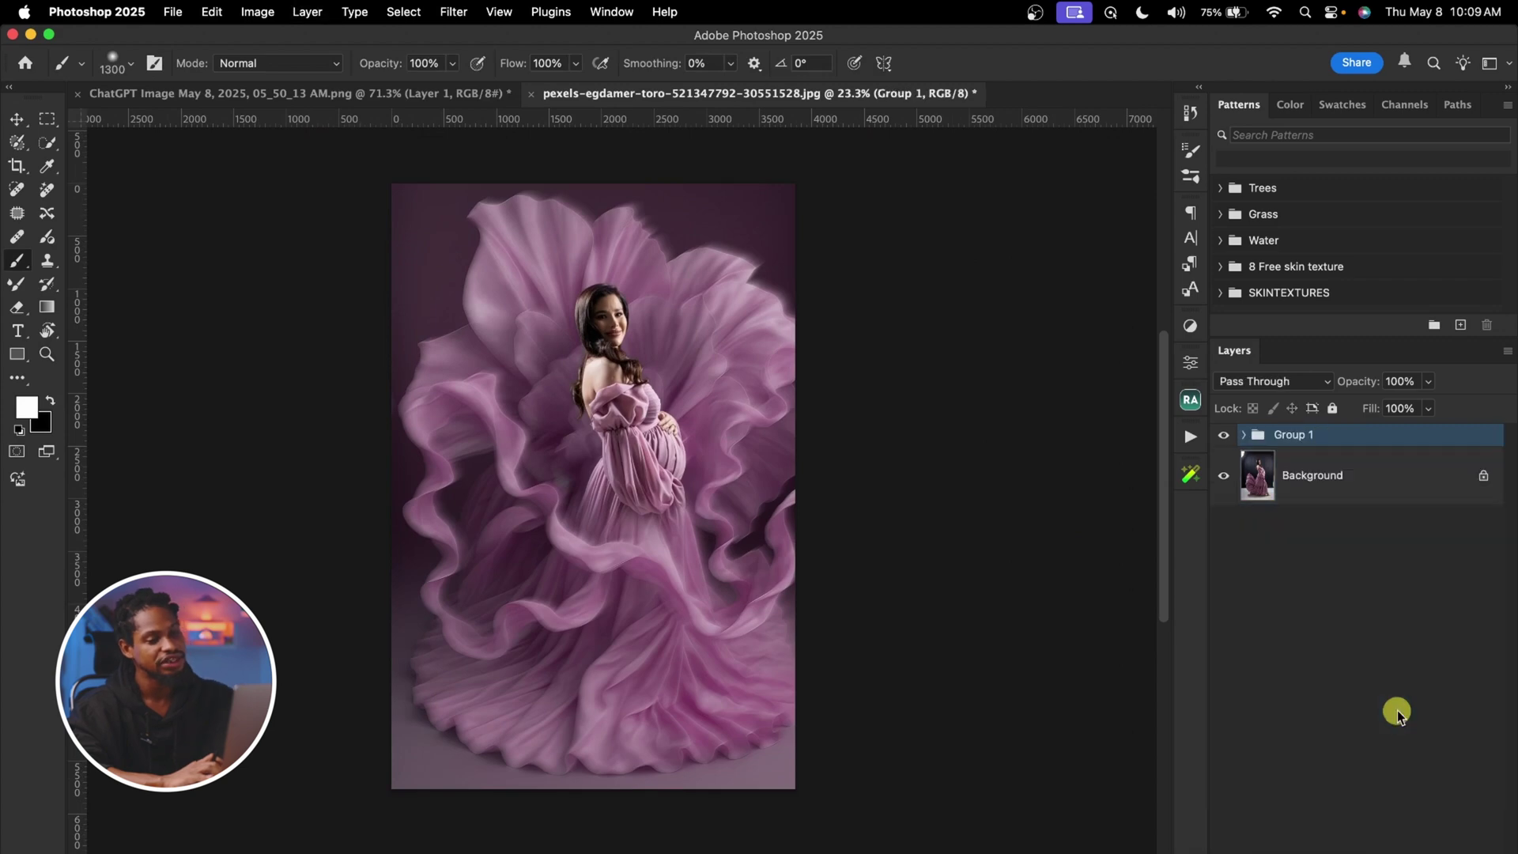
left_click(1222, 435)
left_click(1221, 436)
left_click(1221, 436)
left_click(1221, 435)
key("z")
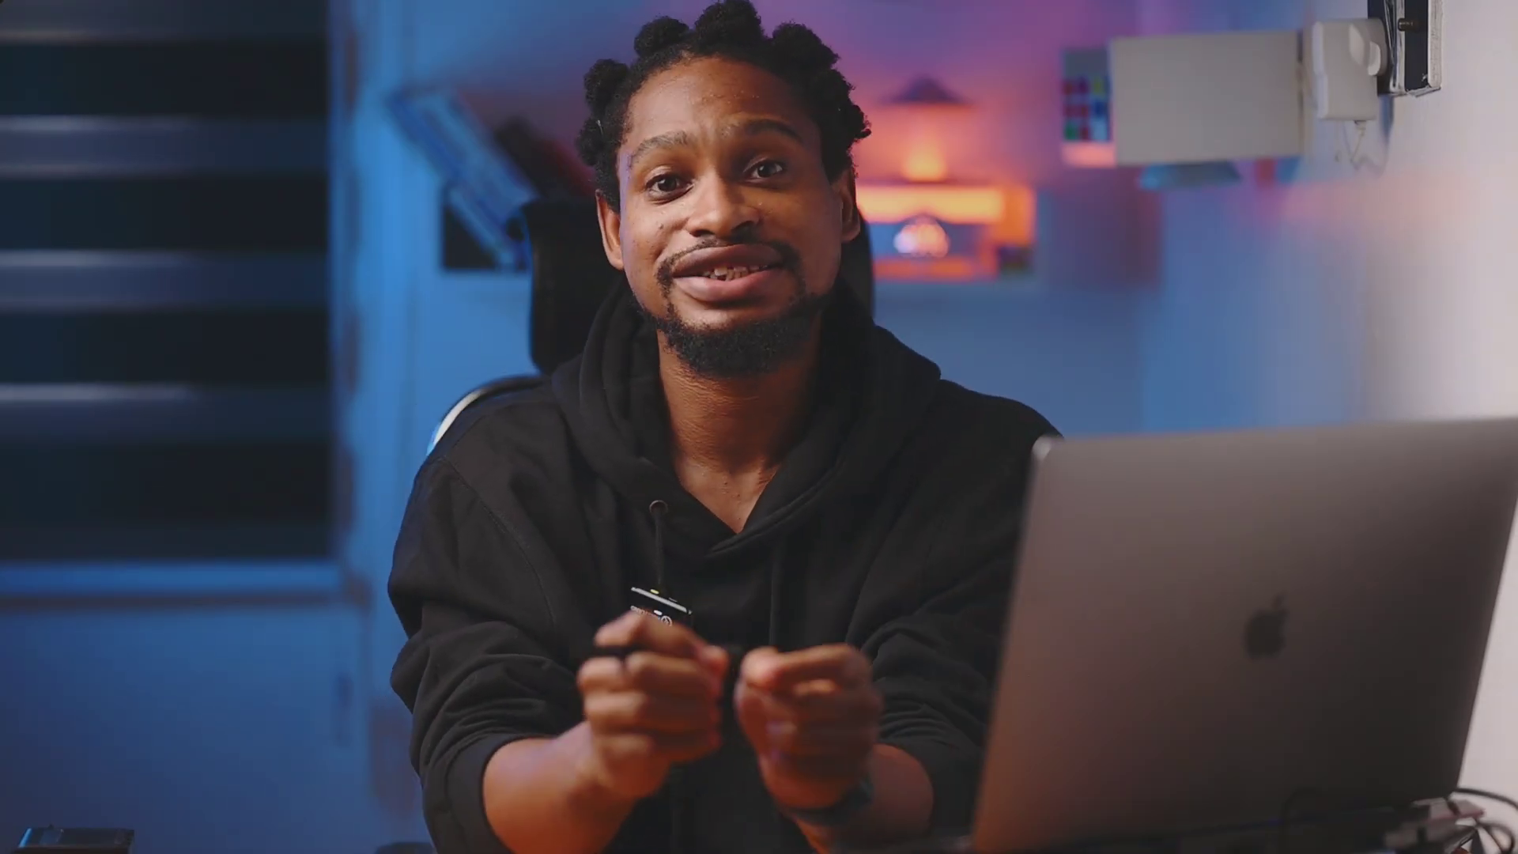